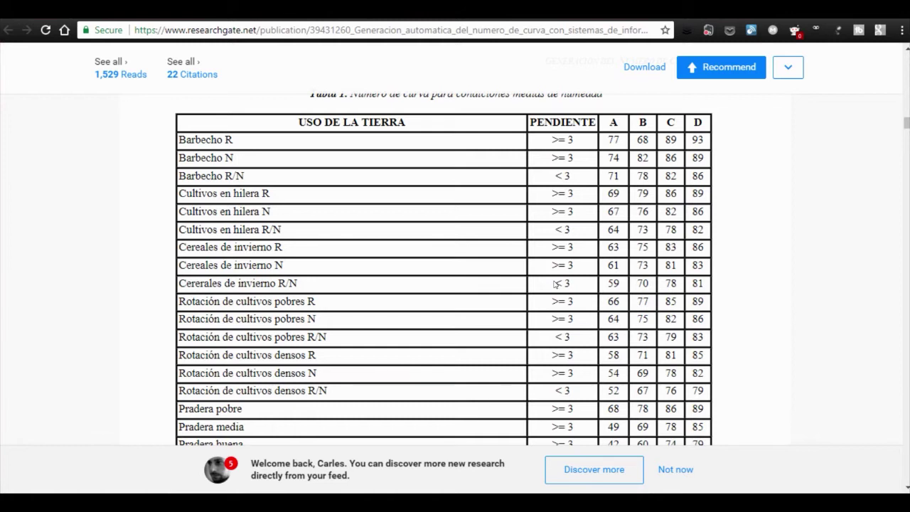
Step: Review the curve number article from its title and abstract down to Tabla 1 on page 3
scroll(556, 283, "up", 7)
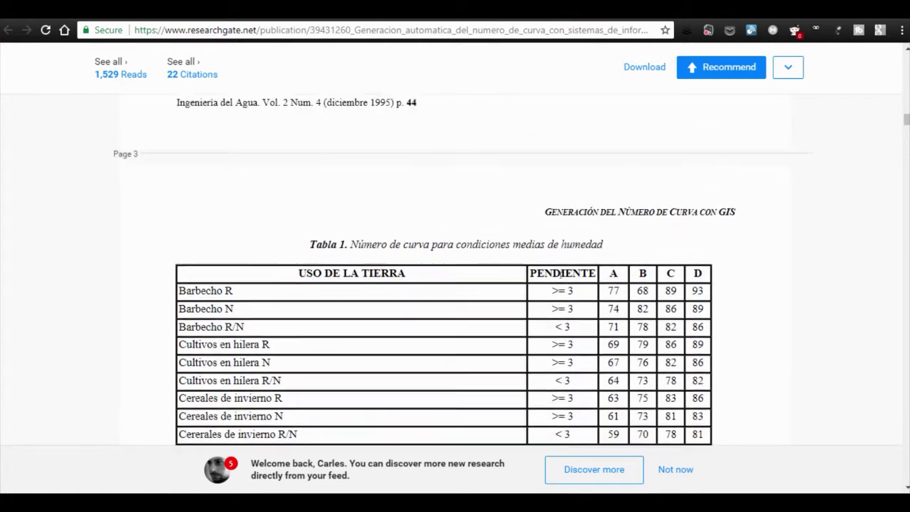
scroll(560, 276, "up", 10)
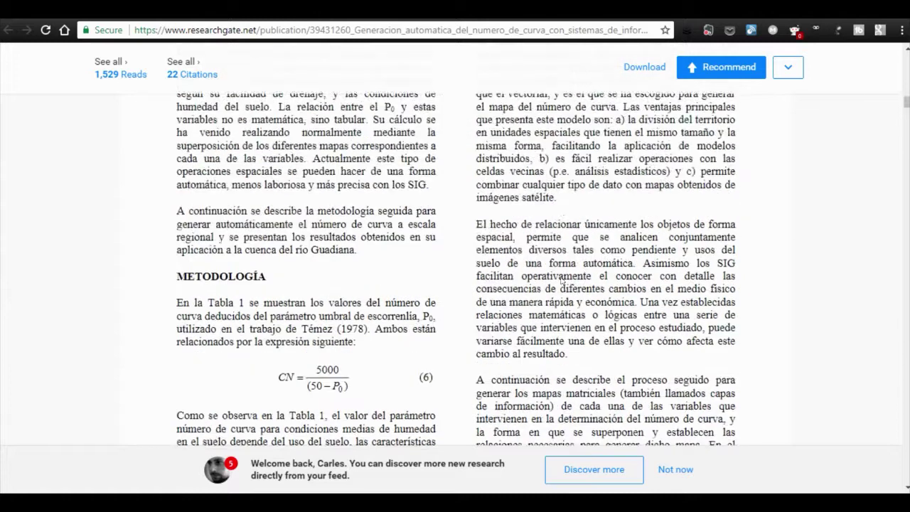
left_click_drag(906, 99, 906, 60)
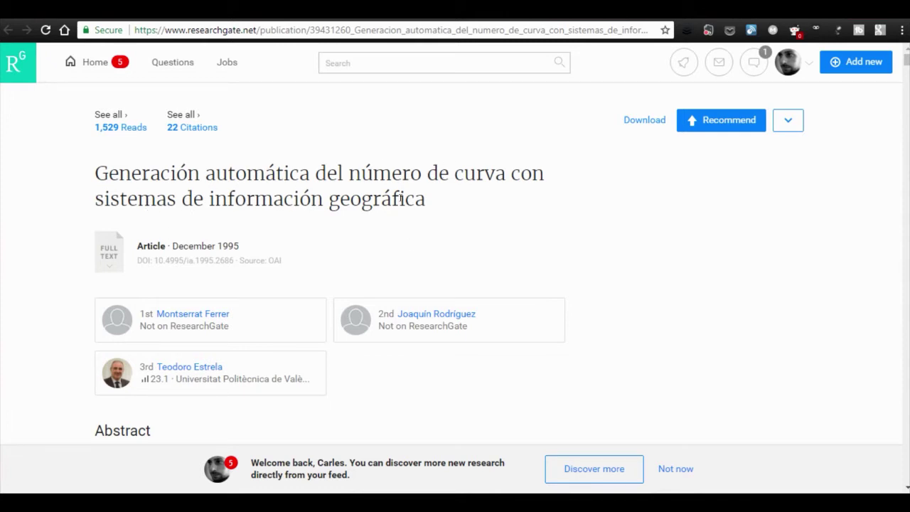
scroll(561, 270, "down", 4)
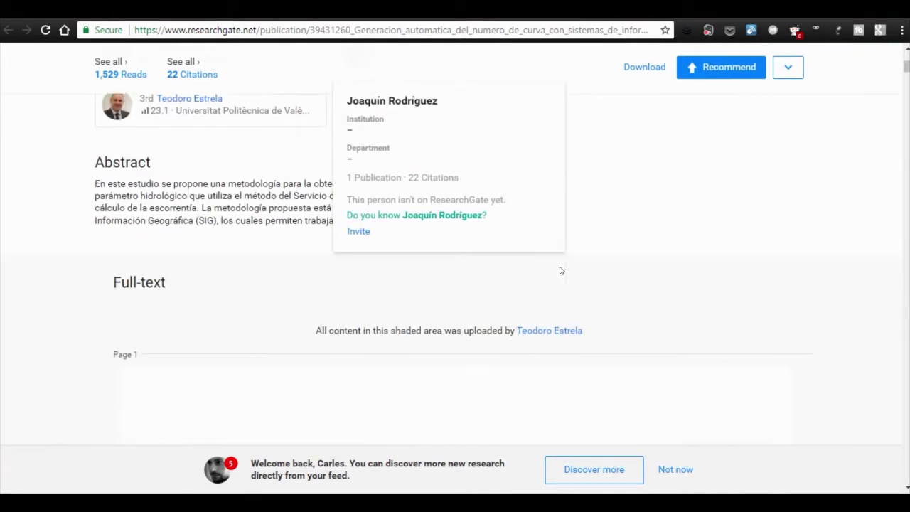
scroll(558, 281, "down", 8)
scroll(555, 293, "down", 15)
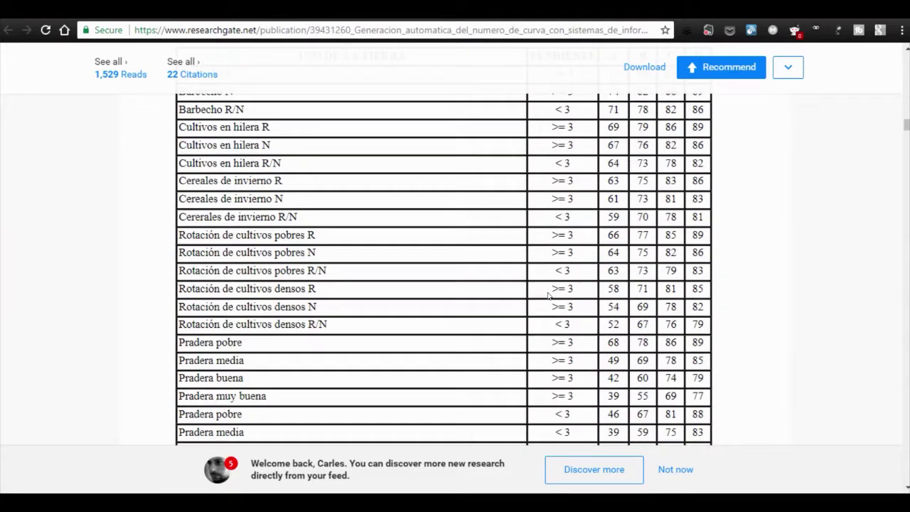
scroll(548, 293, "up", 2)
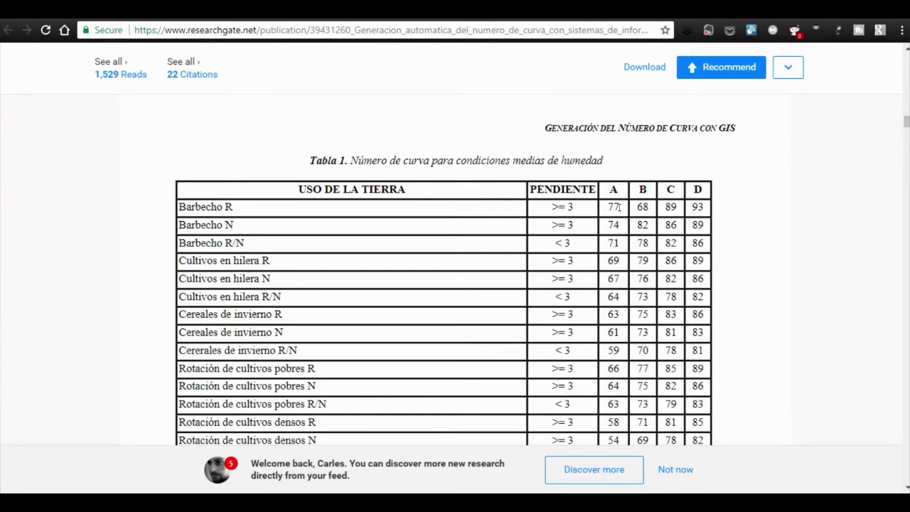
Step: Examine the land uses, slope conditions and curve numbers for soil groups A to D in Tabla 1
scroll(555, 238, "down", 1)
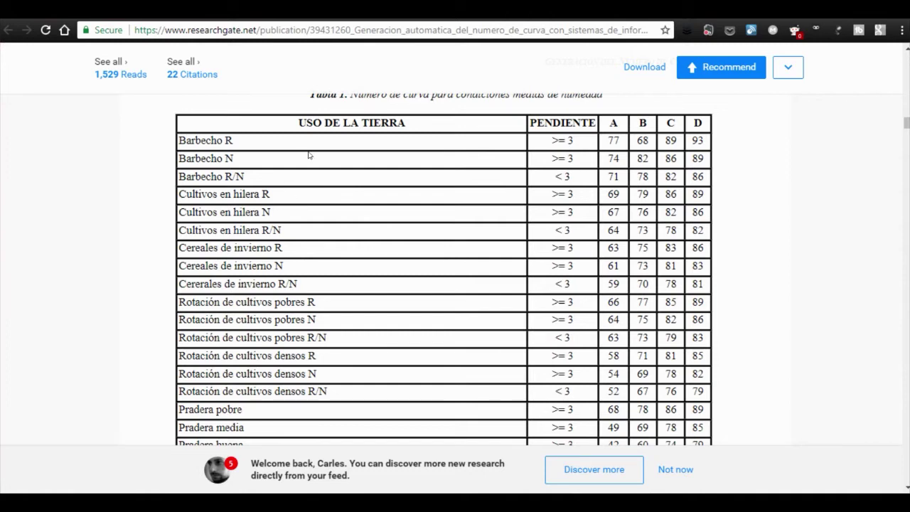
scroll(308, 152, "down", 3)
scroll(254, 385, "down", 10)
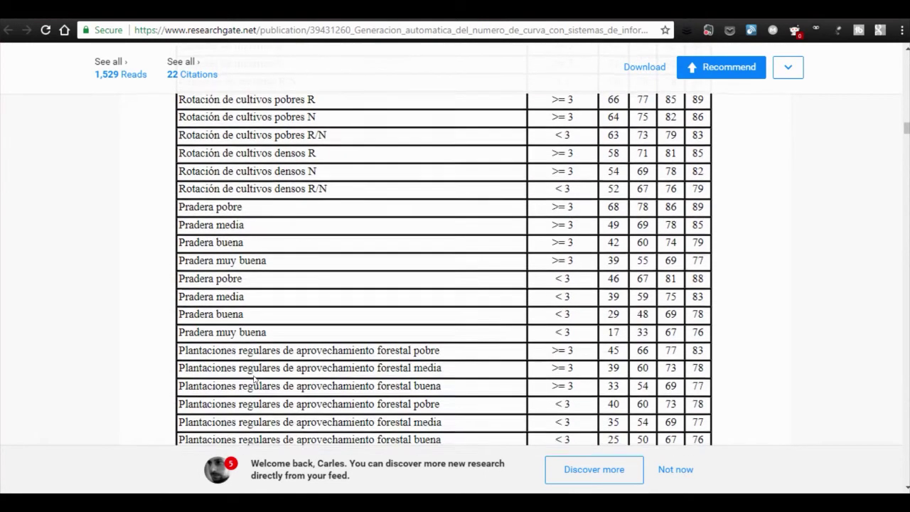
scroll(285, 289, "up", 6)
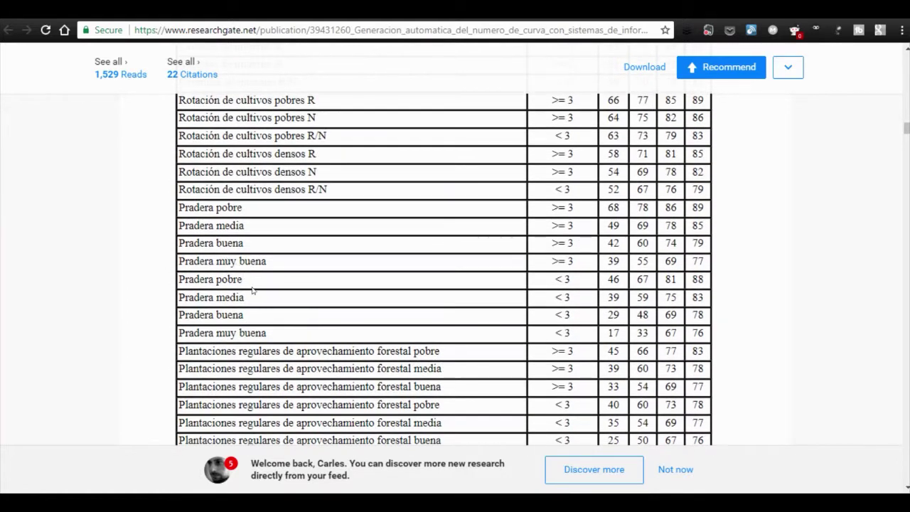
scroll(252, 290, "up", 2)
scroll(270, 327, "up", 2)
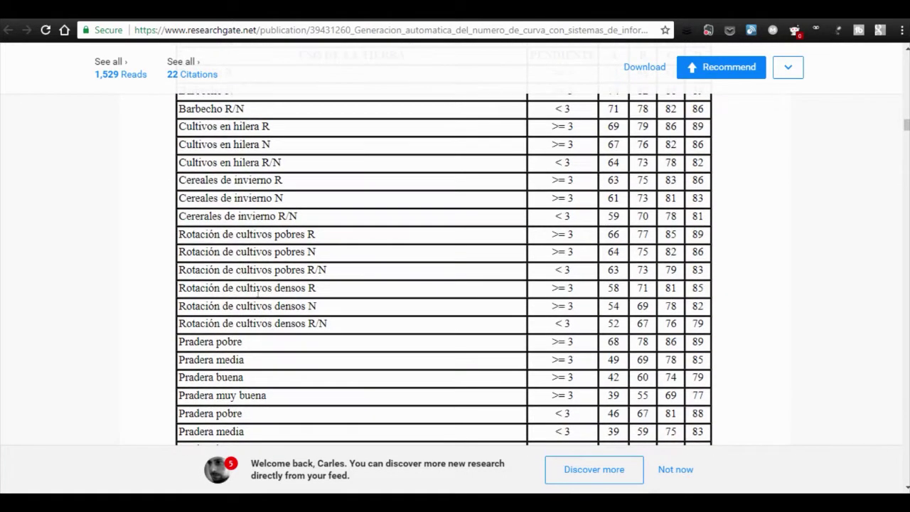
scroll(318, 250, "up", 4)
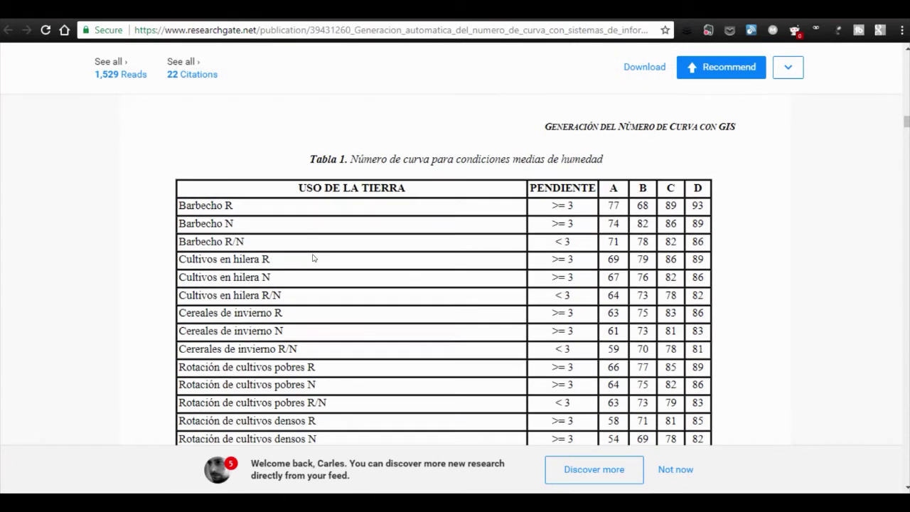
scroll(233, 238, "down", 12)
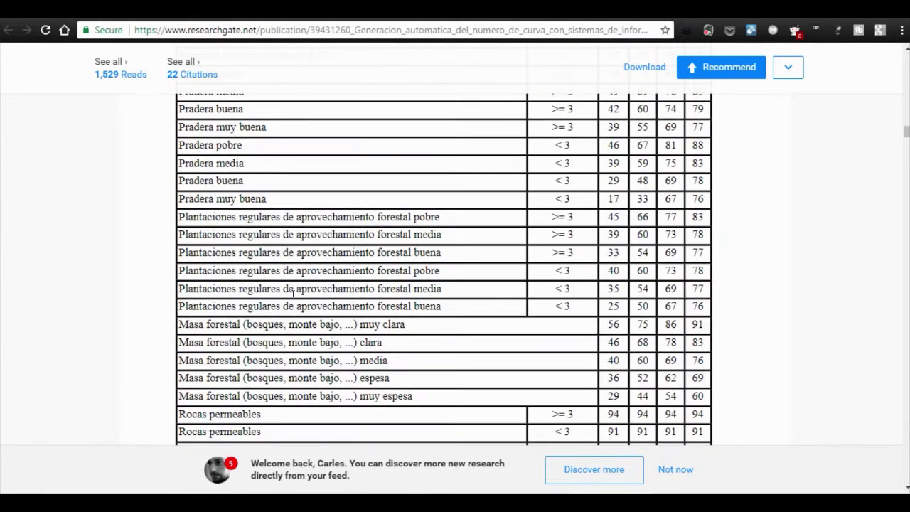
scroll(241, 342, "up", 5)
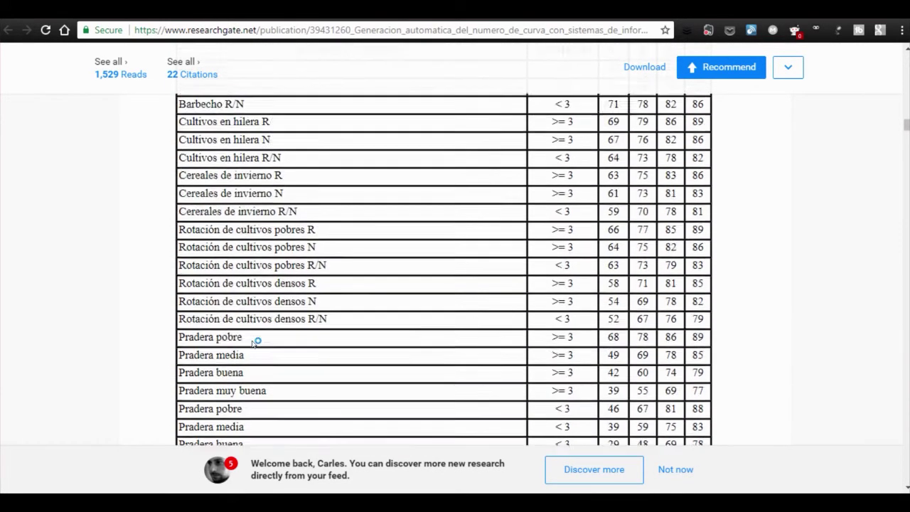
scroll(249, 342, "up", 1)
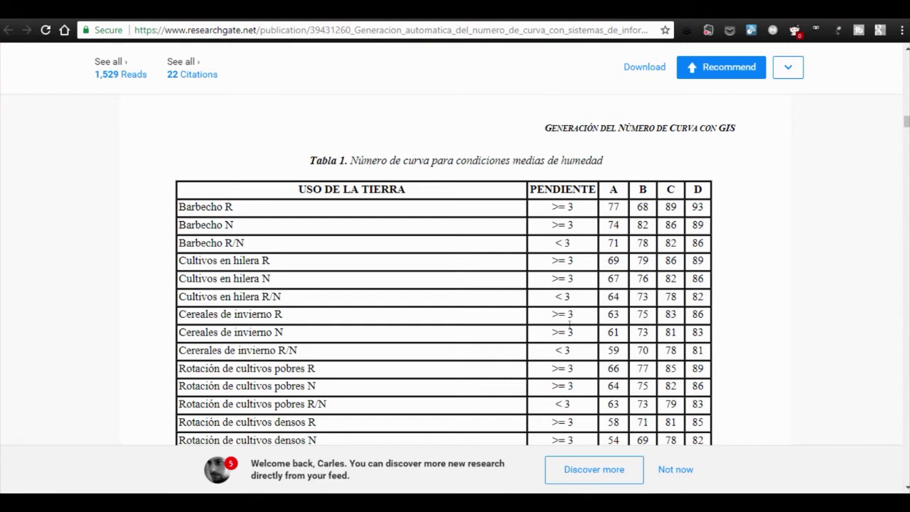
Step: Read through the article's introduction and methodology formulas, comparing them with the soil group columns of Tabla 1
scroll(568, 325, "up", 20)
scroll(568, 325, "down", 15)
scroll(563, 319, "down", 12)
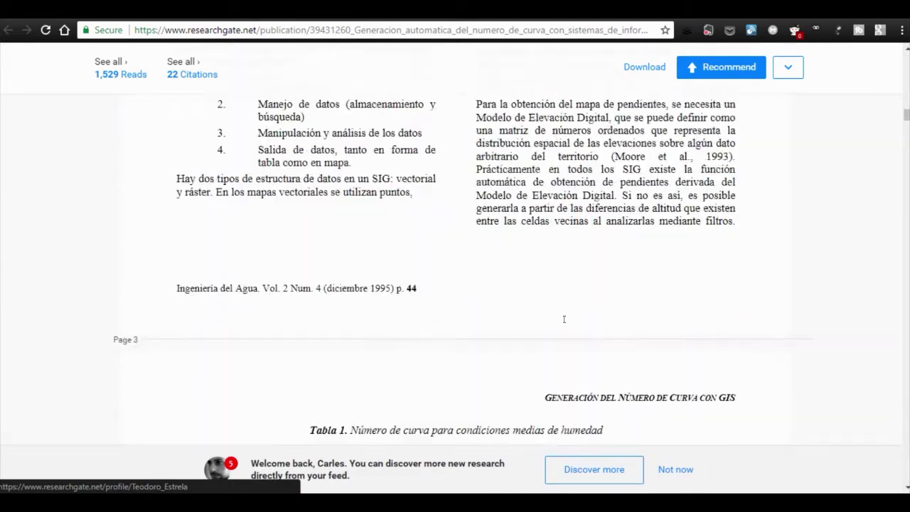
scroll(564, 319, "up", 4)
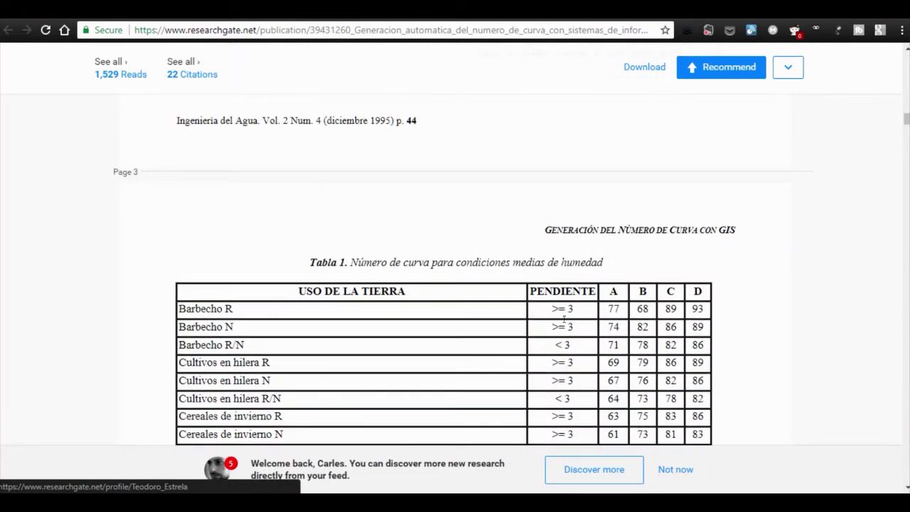
scroll(563, 319, "down", 2)
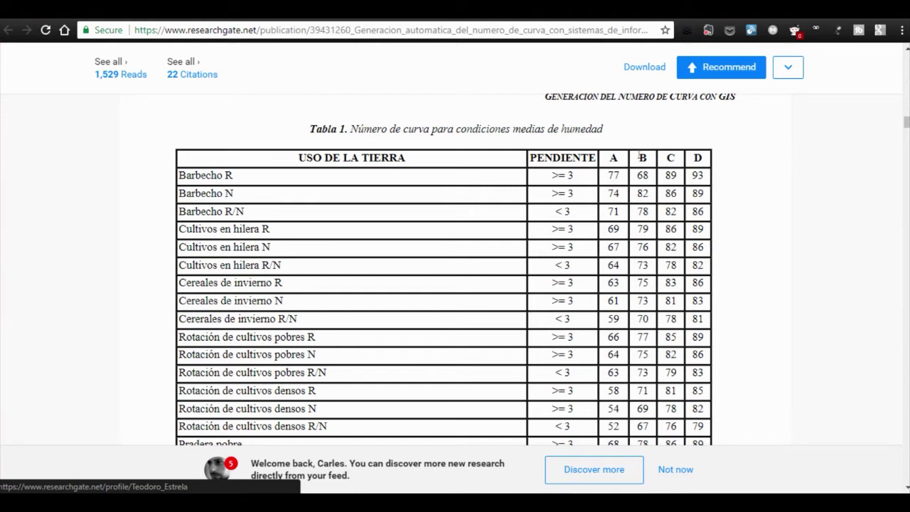
scroll(601, 363, "down", 3)
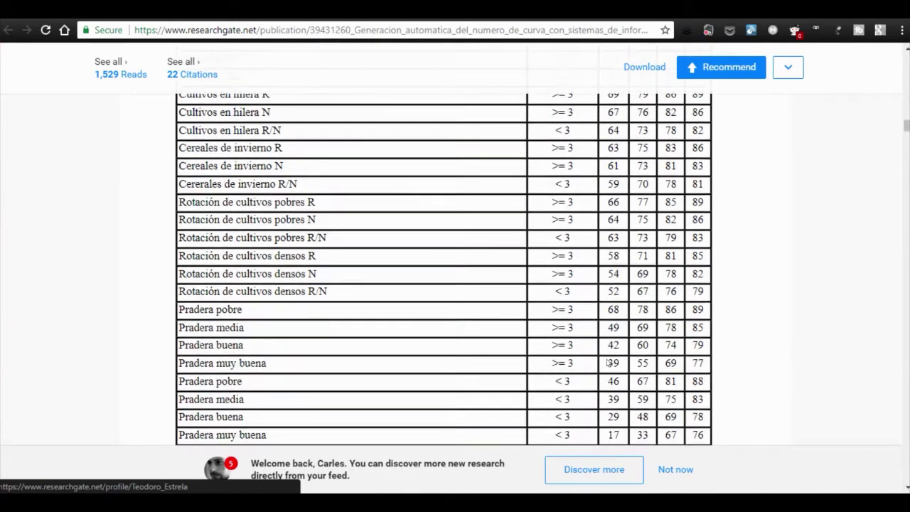
scroll(608, 362, "down", 7)
scroll(607, 356, "up", 6)
scroll(608, 357, "up", 20)
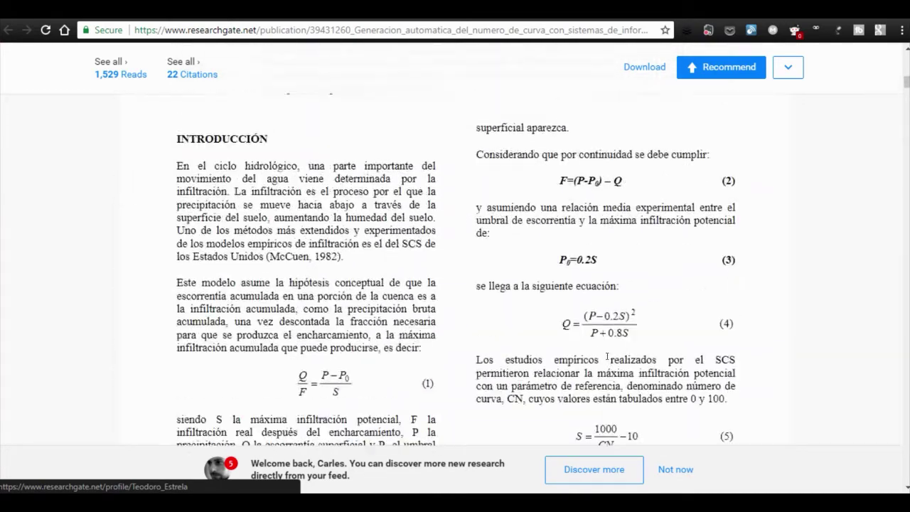
scroll(609, 363, "down", 12)
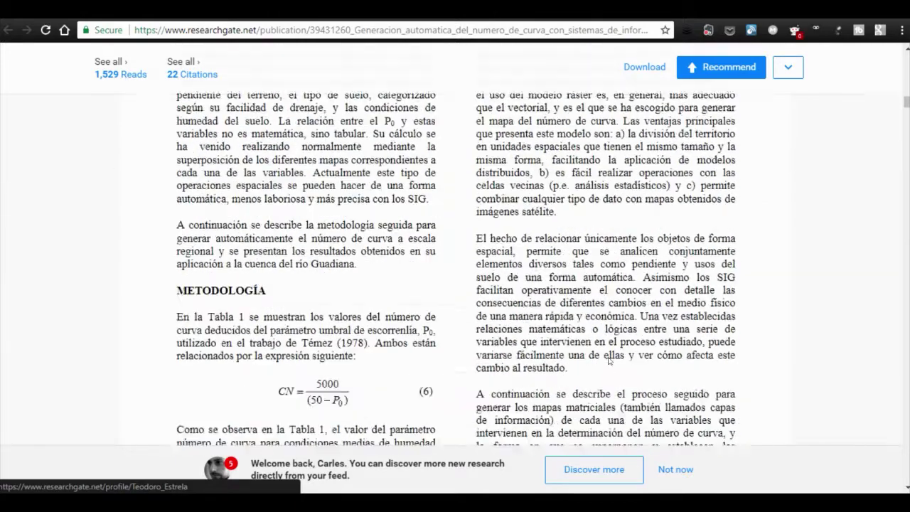
scroll(607, 356, "down", 8)
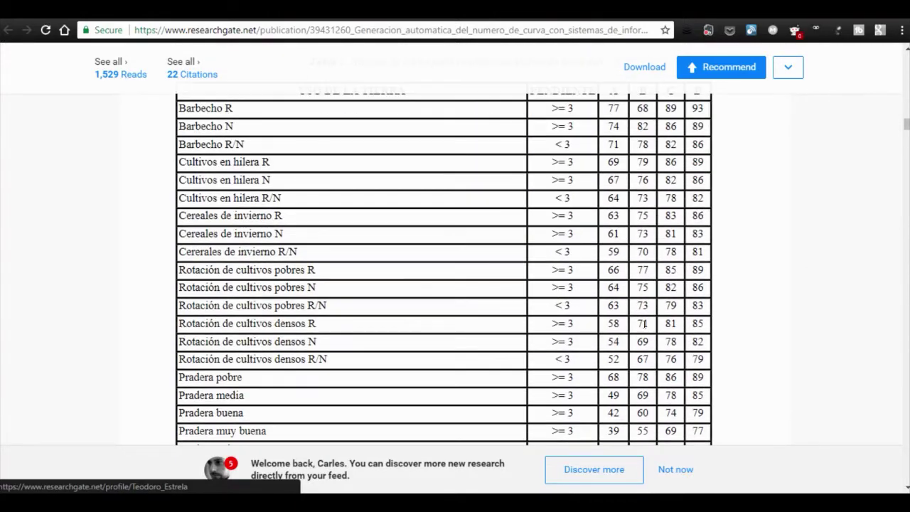
scroll(644, 324, "up", 1)
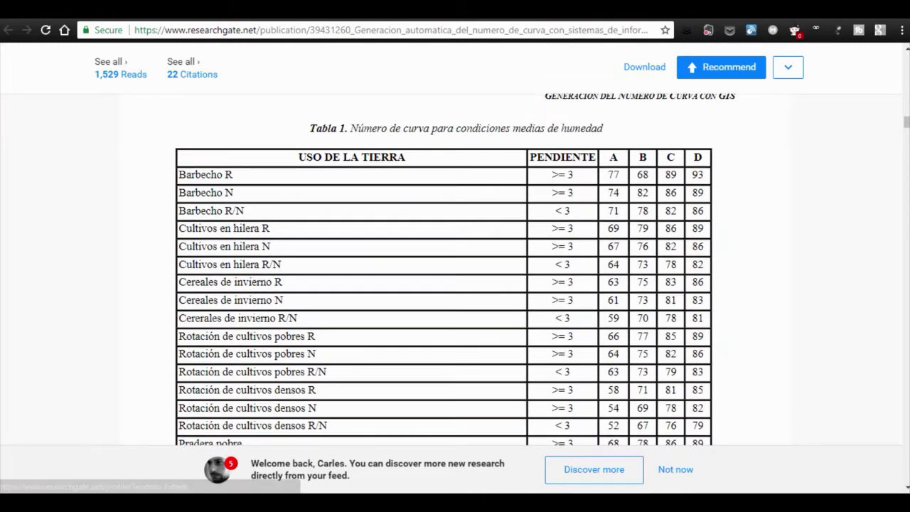
Step: Switch to the Excel workbook and examine the GIS_TABLE sheet and the Po and NC tables in HOJA CONSULTA
key("alt+Tab")
left_click(347, 469)
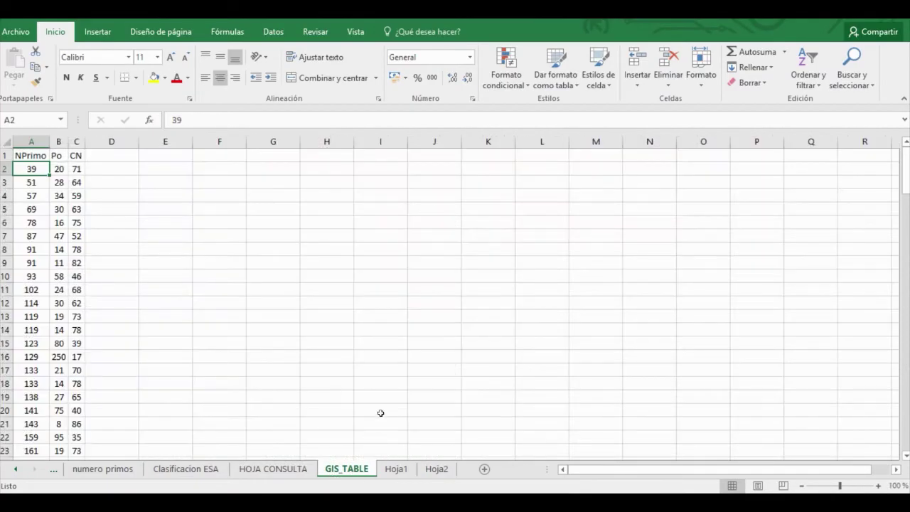
left_click(281, 474)
scroll(300, 421, "down", 20)
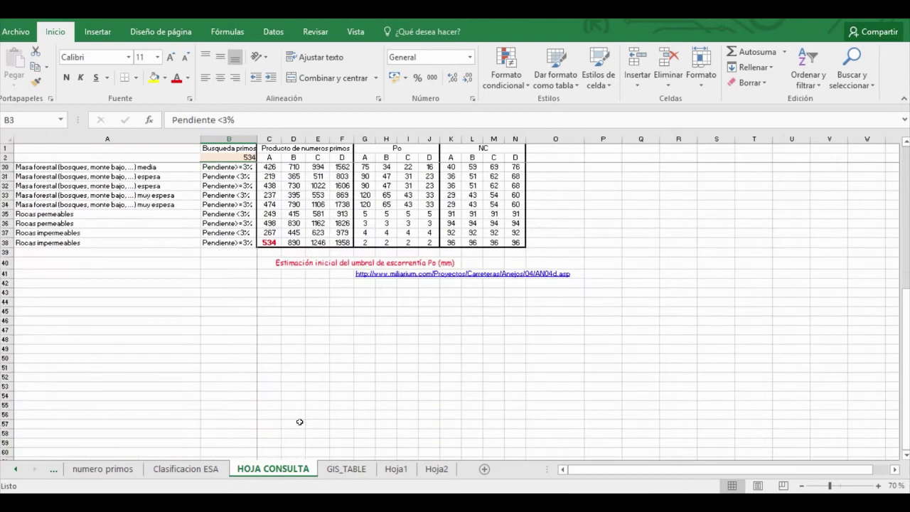
scroll(300, 421, "up", 15)
scroll(301, 421, "up", 7)
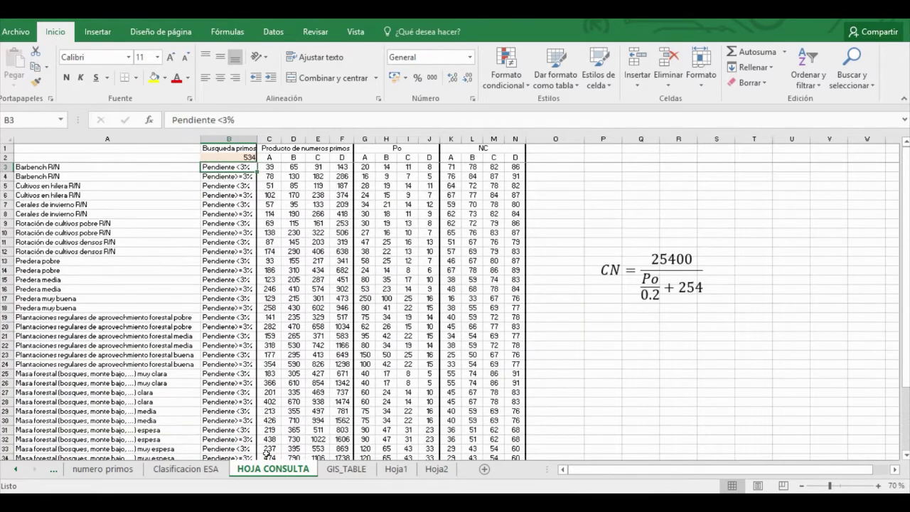
Step: Examine the soil classification table in the Clasificacion ESA sheet, then check HOJA CONSULTA and GIS_TABLE
left_click(186, 469)
scroll(320, 377, "down", 13)
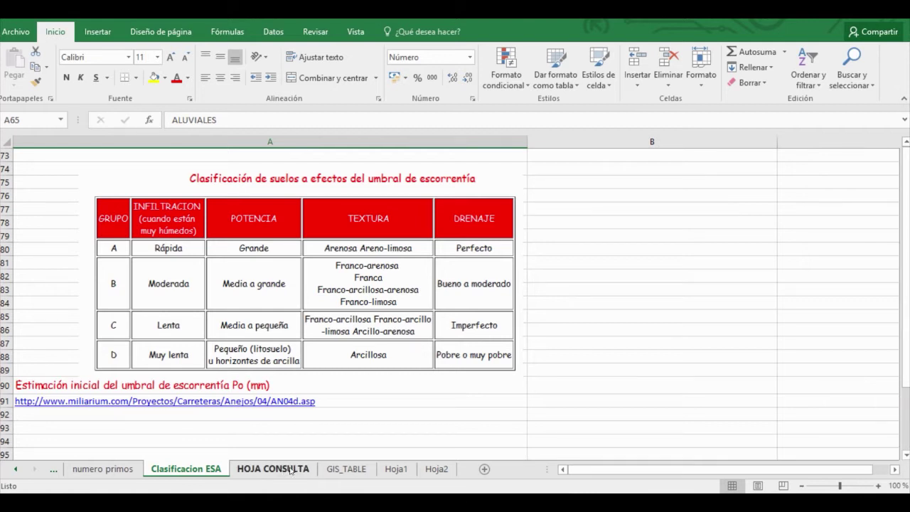
left_click(285, 469)
left_click(346, 469)
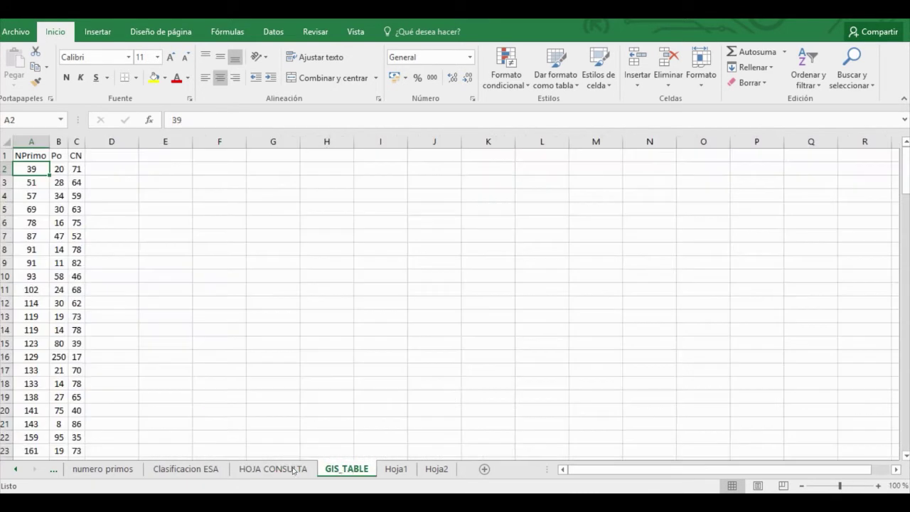
Step: Compare the El Salvador land uses with their SCS classes in the Clasificacion ESA sheet, starting at Aeropuertos
left_click(184, 469)
scroll(251, 371, "up", 20)
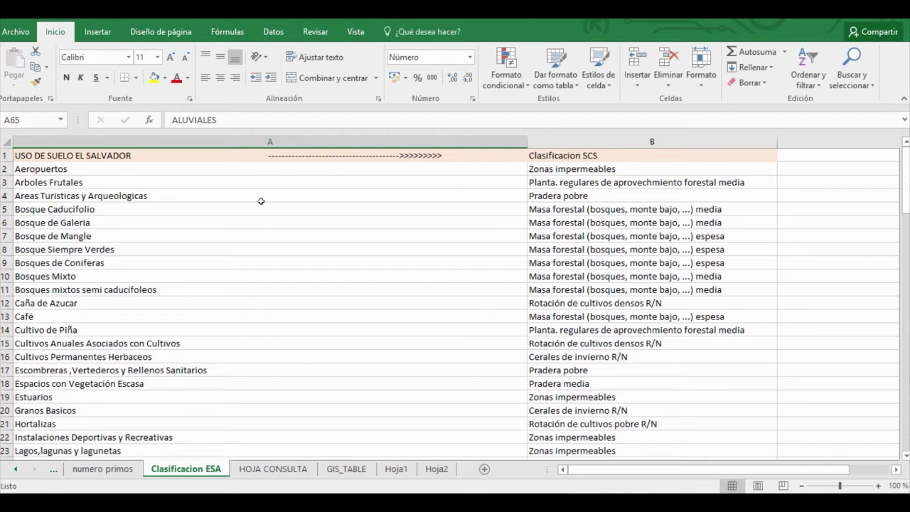
left_click(88, 238)
left_click(76, 171)
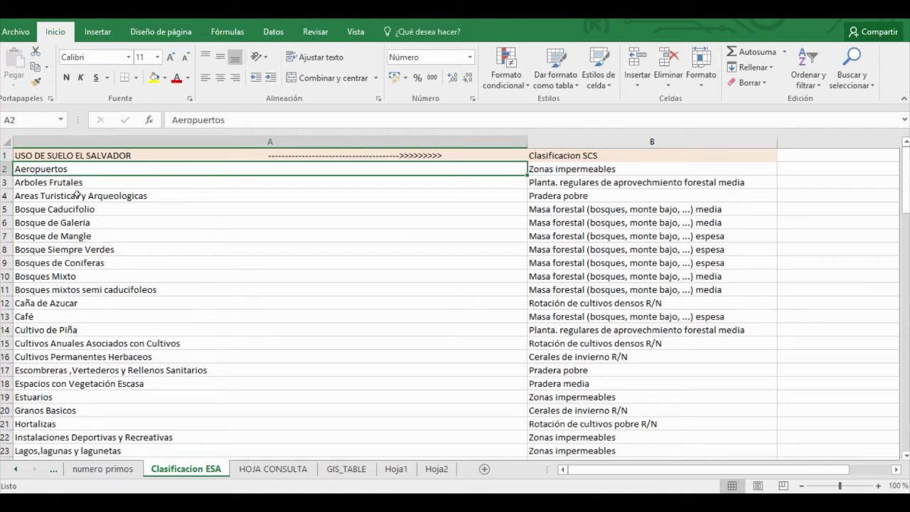
scroll(153, 340, "down", 1)
scroll(153, 340, "down", 2)
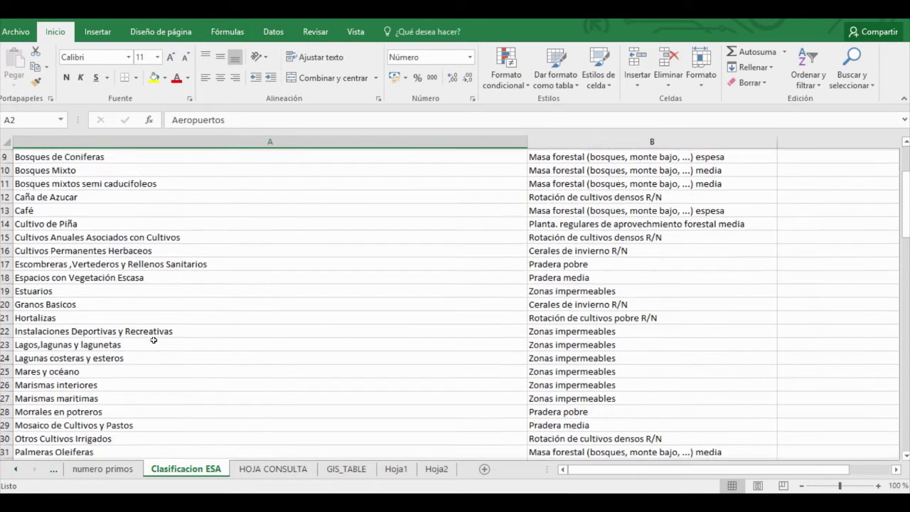
scroll(153, 340, "up", 3)
left_click(625, 167)
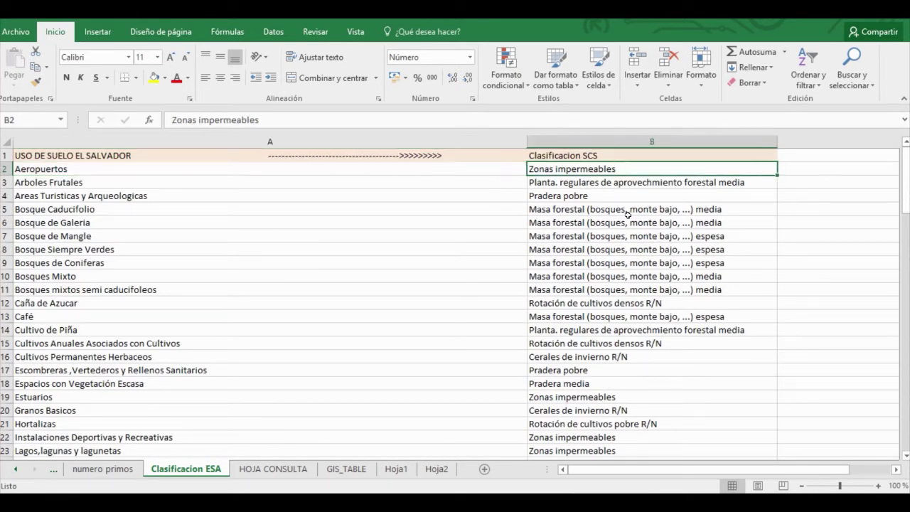
scroll(622, 332, "down", 1)
scroll(623, 334, "up", 1)
Step: Examine the Pedología soil types with their SCS groups and the infiltration, texture and drainage table below them
scroll(291, 383, "down", 16)
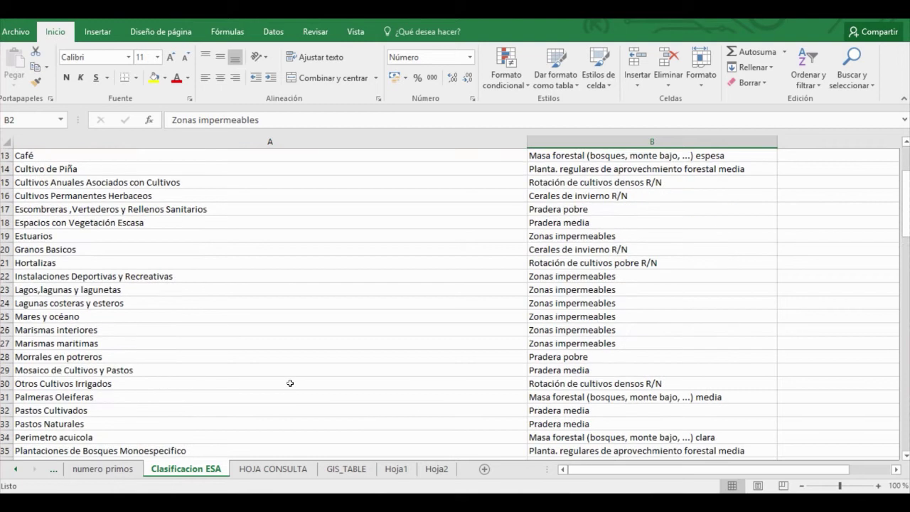
scroll(291, 383, "down", 4)
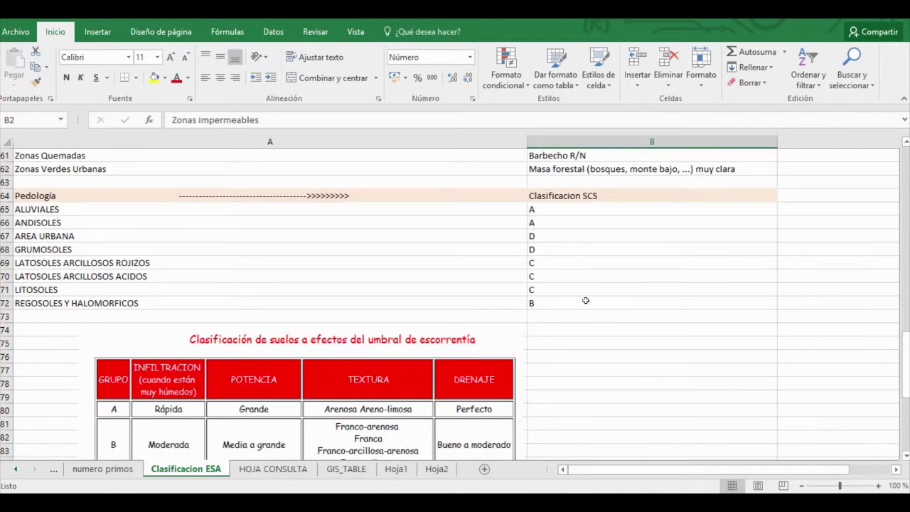
scroll(139, 398, "down", 2)
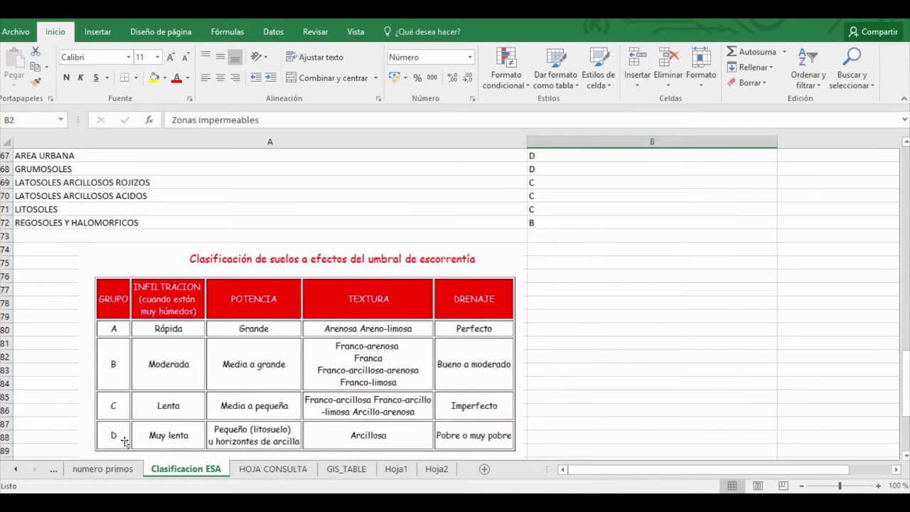
scroll(124, 441, "up", 2)
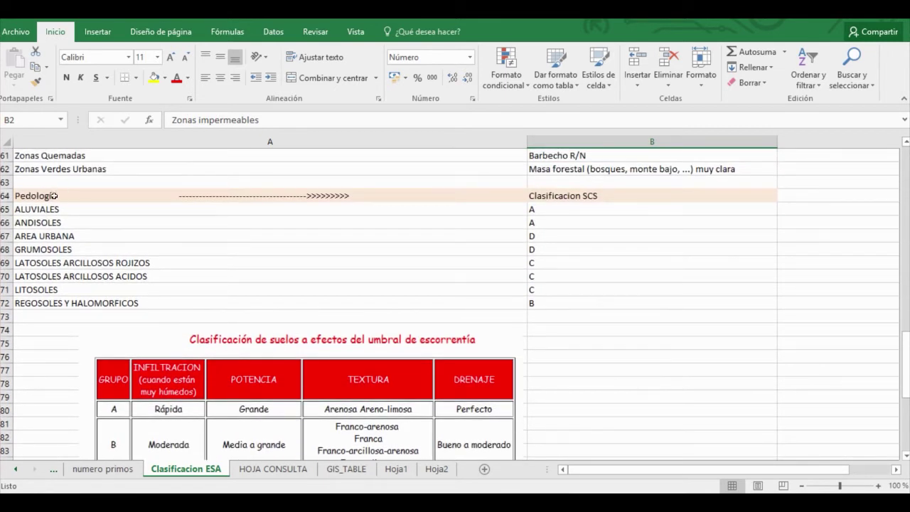
Step: Compare the soil types from ALUVIALES to REGOSOLES Y HALOMORFICOS with their SCS groups, and recheck the land-use classes above them
left_click(64, 206)
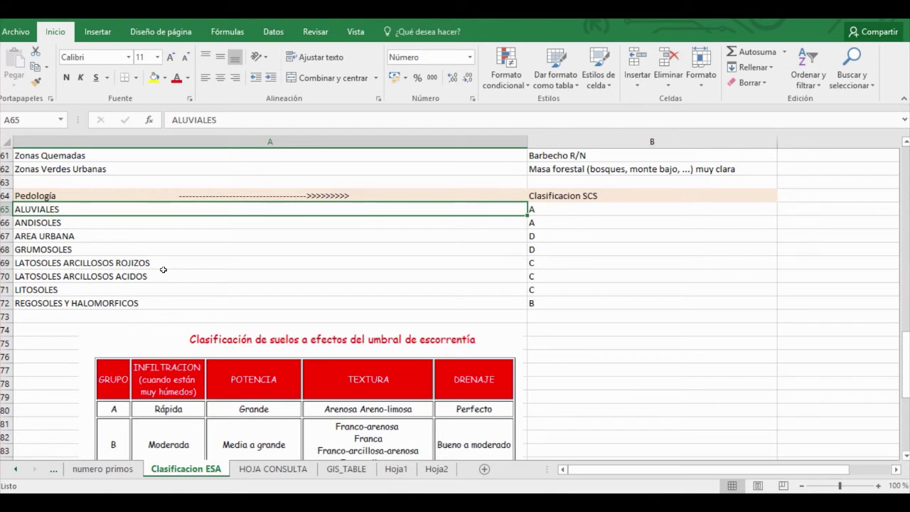
scroll(163, 270, "down", 2)
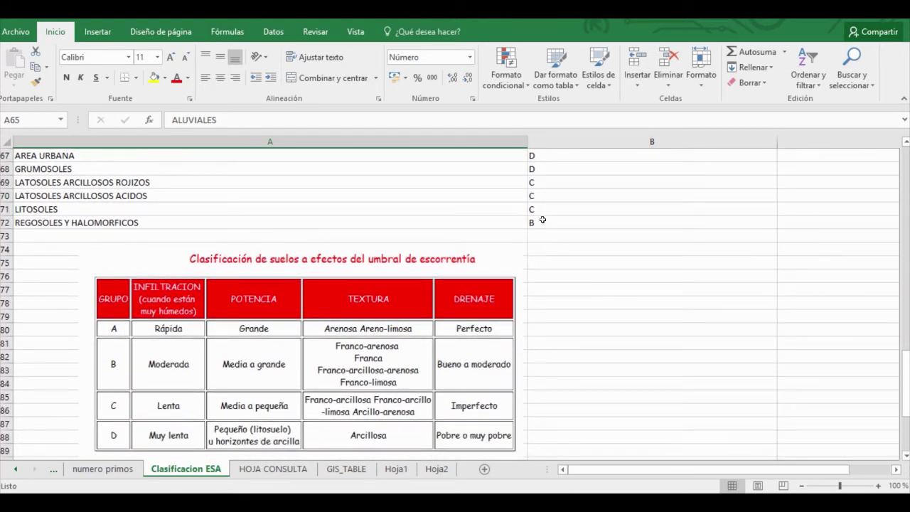
scroll(540, 214, "up", 1)
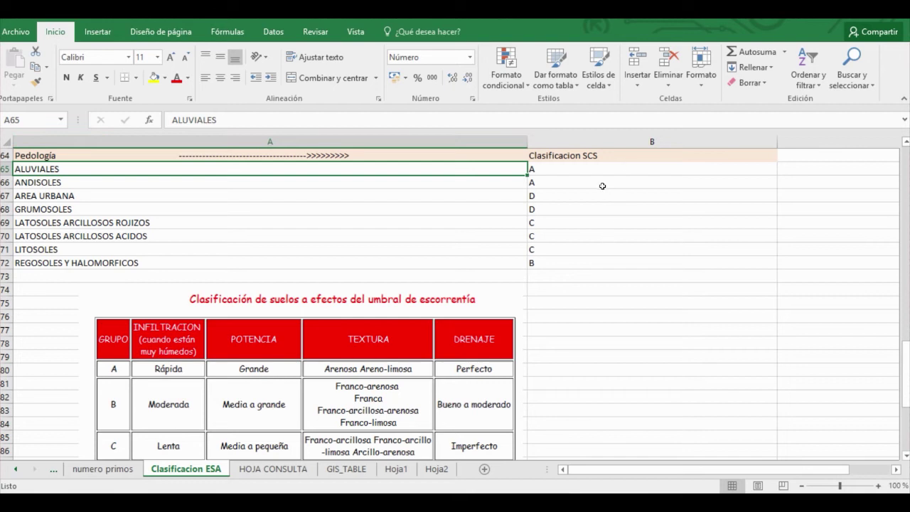
scroll(594, 258, "up", 1)
scroll(576, 321, "up", 7)
scroll(573, 325, "down", 2)
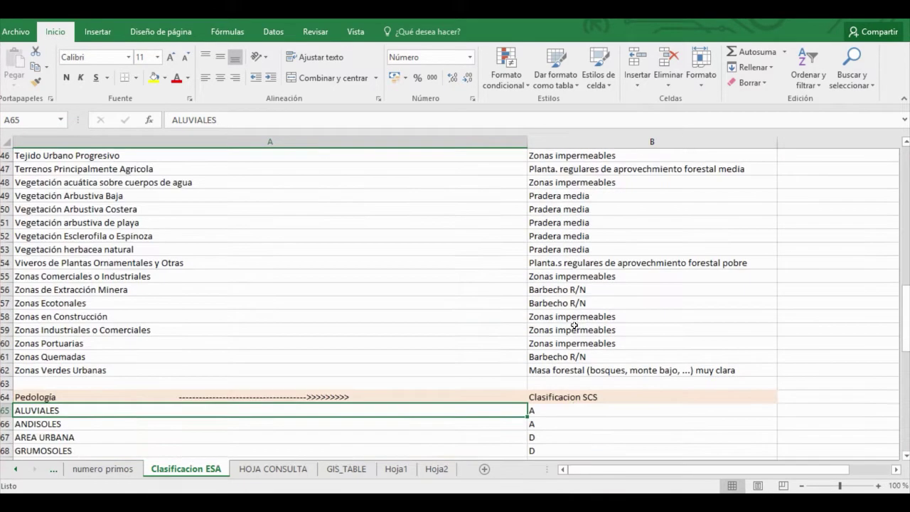
scroll(574, 325, "down", 2)
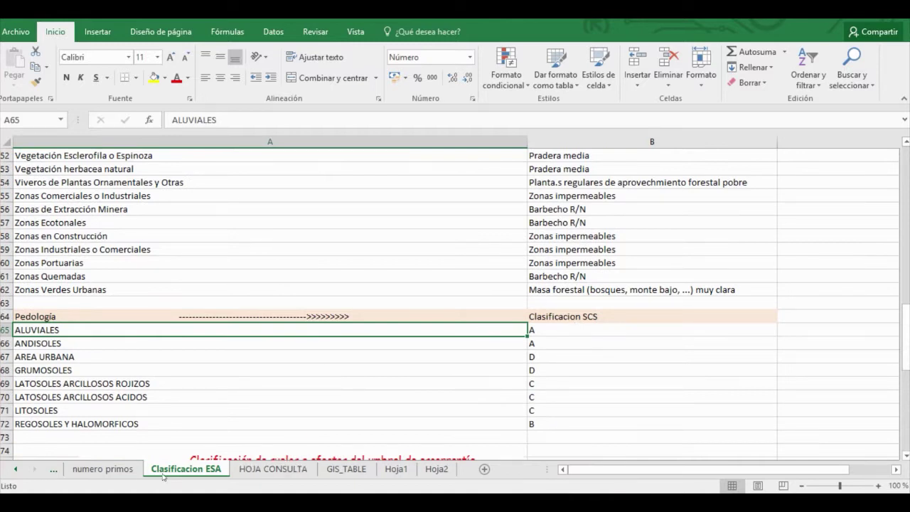
Step: Check the numero primos sheet, then examine the Producto de numeros primos columns for soils A to D in HOJA CONSULTA
left_click(111, 473)
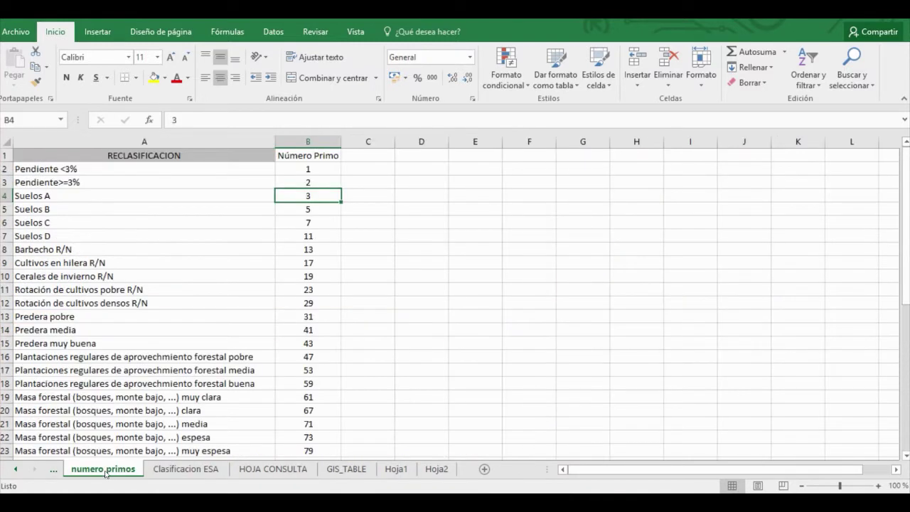
left_click(216, 472)
left_click(273, 469)
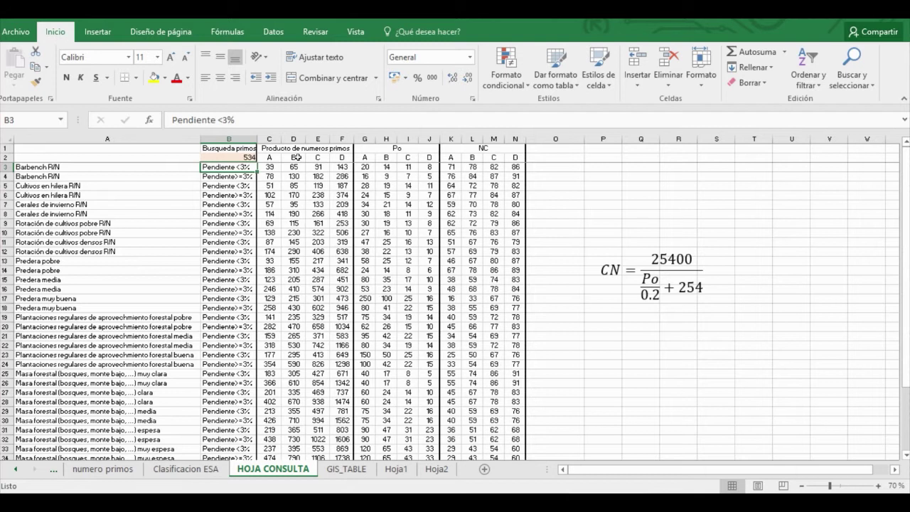
left_click_drag(277, 140, 337, 133)
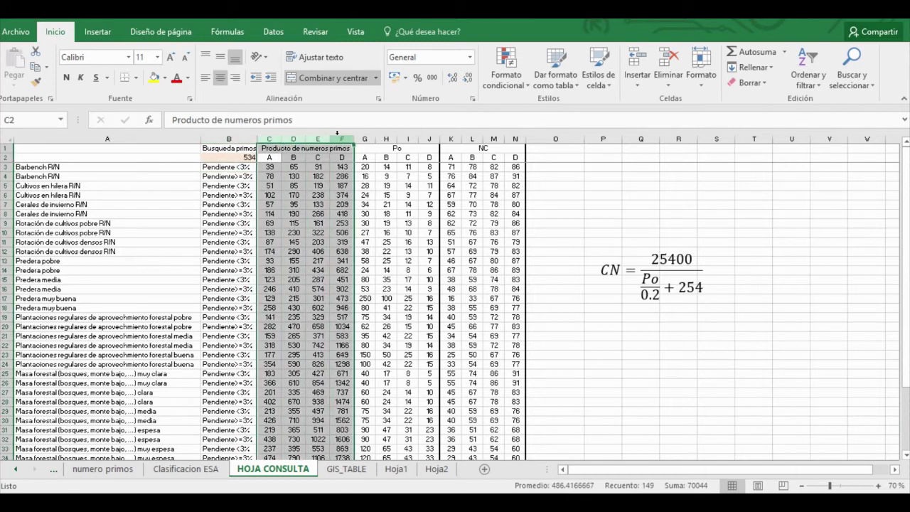
left_click(368, 158)
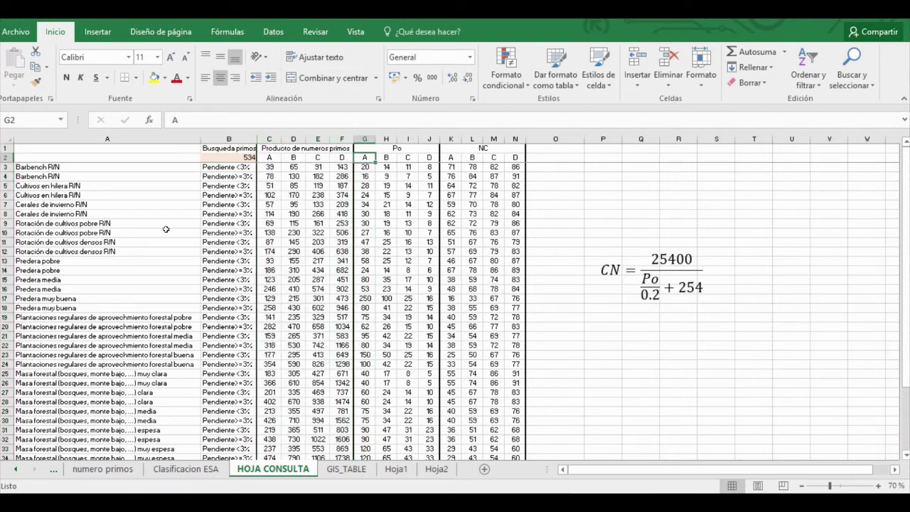
Step: Compare the prime product and the Po value for Predera muy buena with slope <3% and soil group C
scroll(215, 301, "down", 1)
scroll(215, 302, "up", 1)
left_click(225, 299)
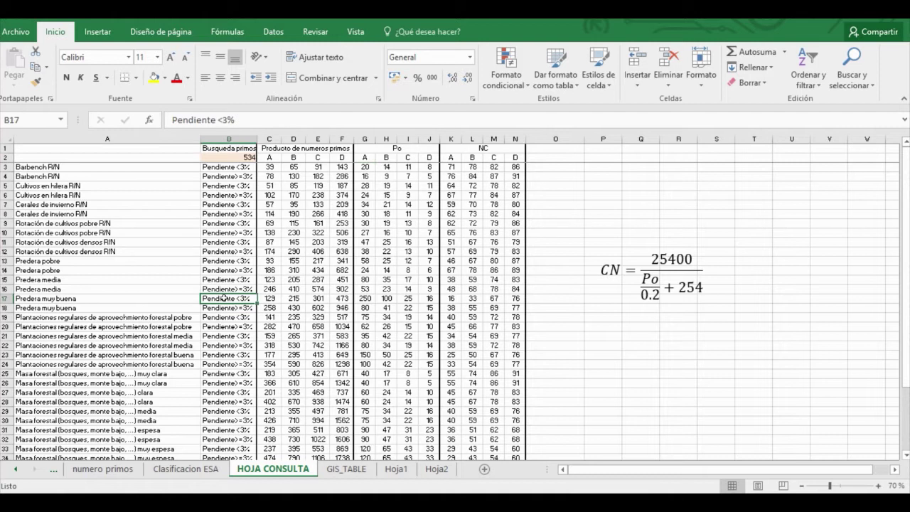
left_click(407, 299)
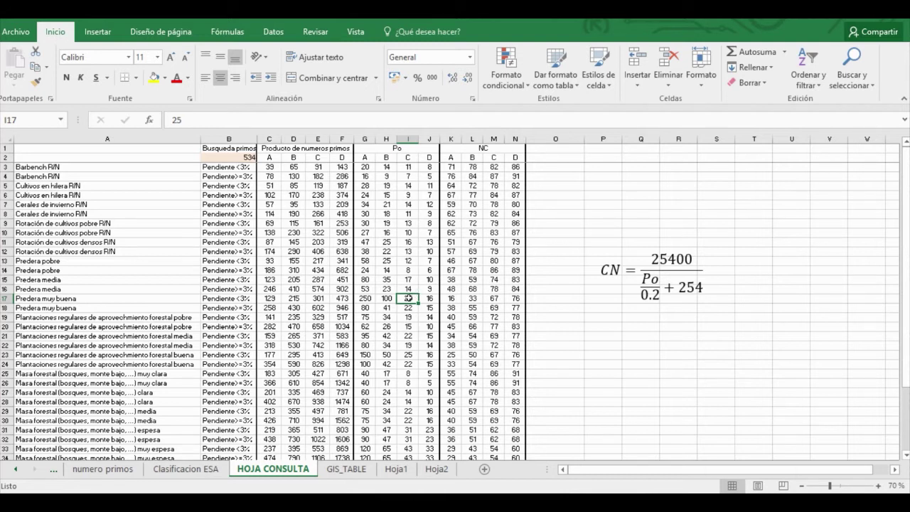
left_click(317, 299)
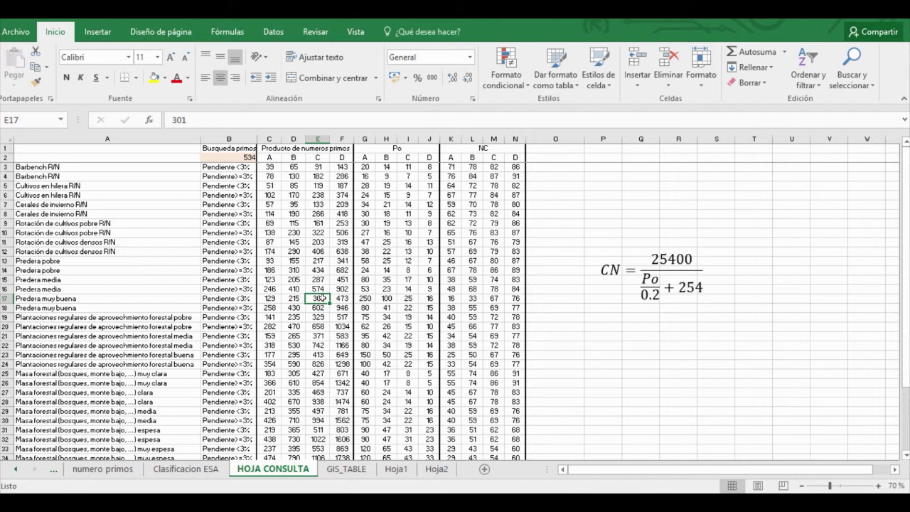
left_click(407, 298)
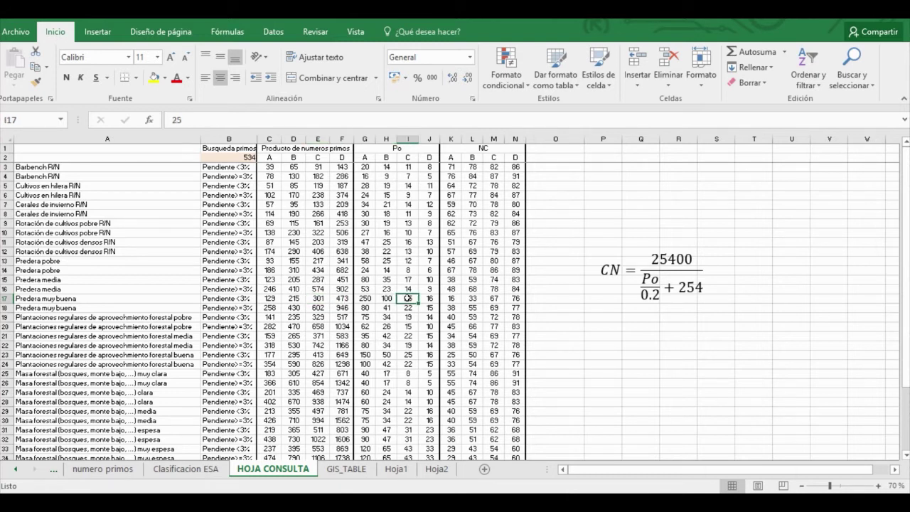
left_click(320, 299)
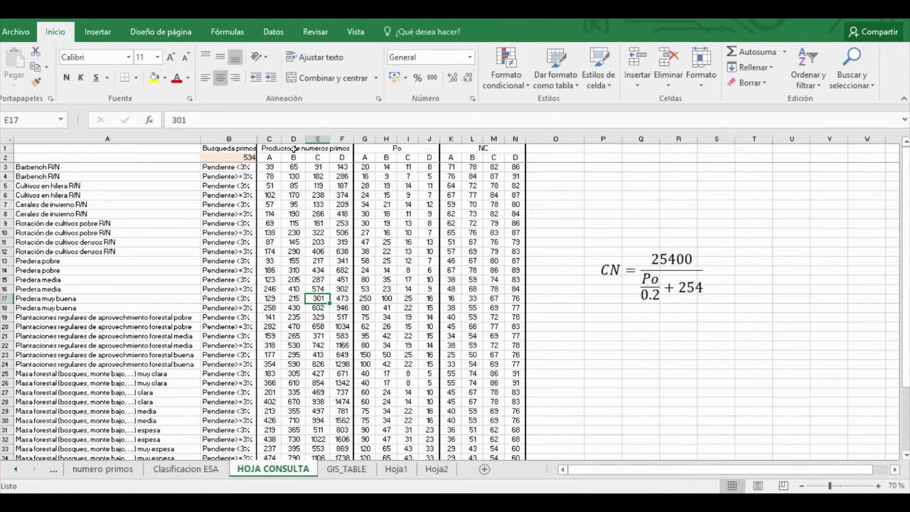
Step: Review the prime product columns against the Po table, following Rotación de cultivos pobre R/N with slope >=3% to soil group D
left_click_drag(269, 157, 342, 461)
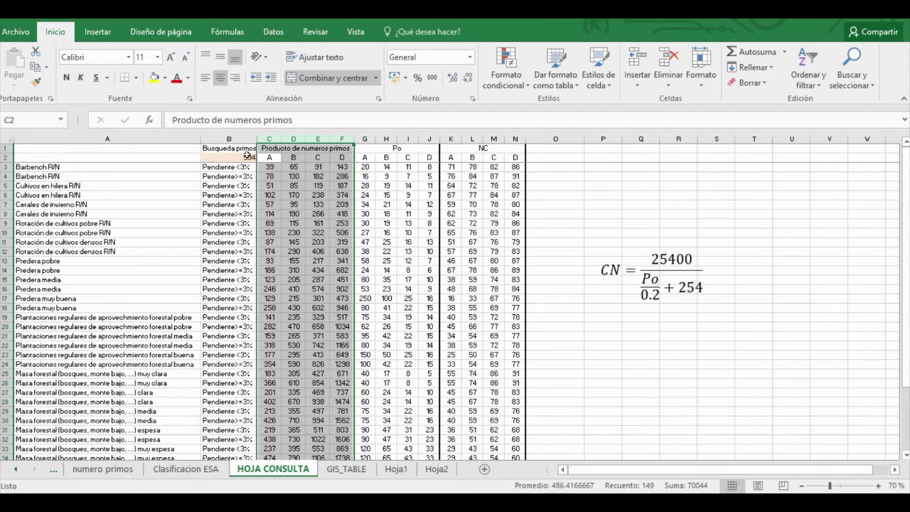
left_click(377, 197)
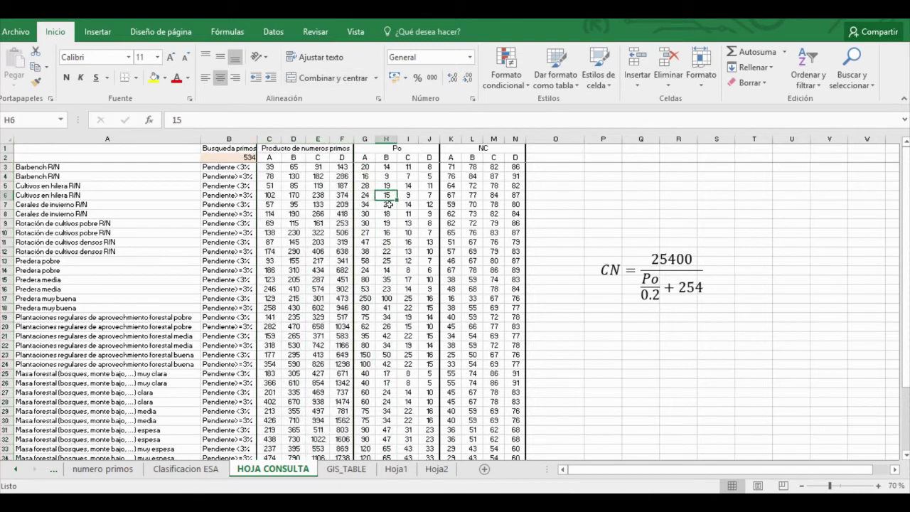
left_click(410, 276)
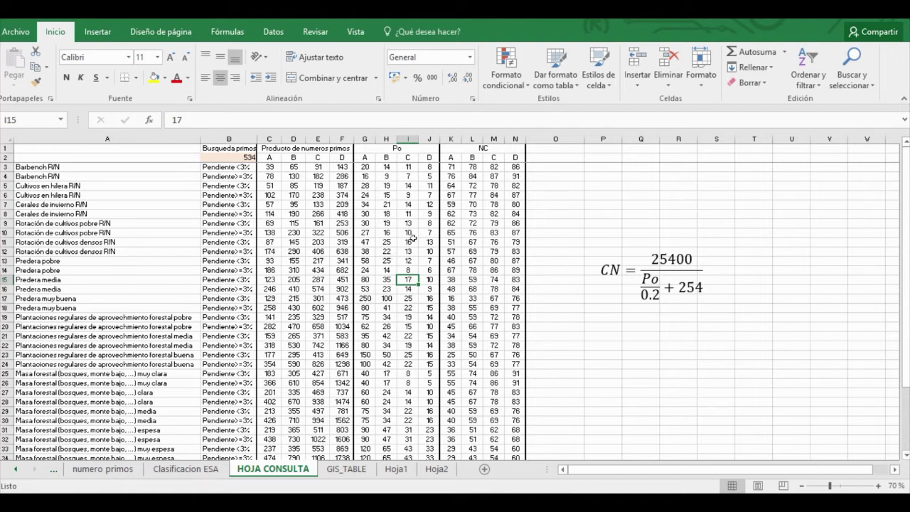
left_click(32, 232)
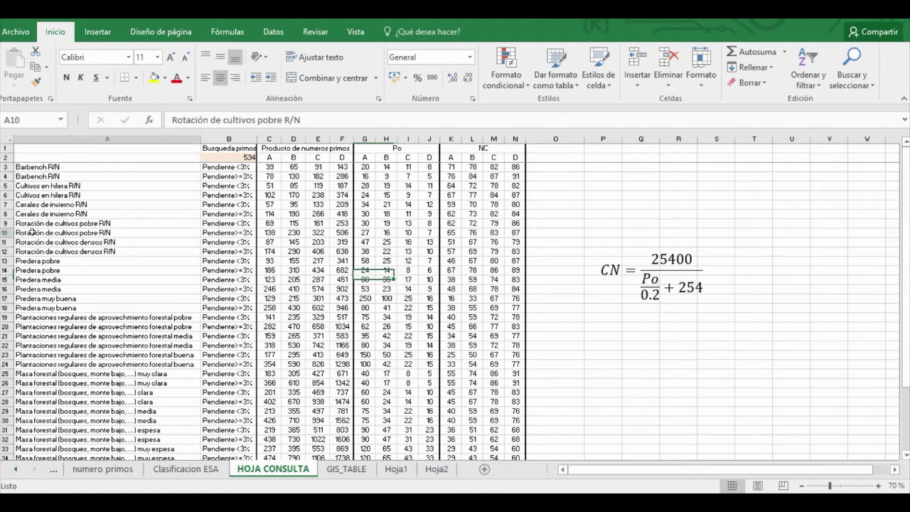
left_click_drag(117, 231, 215, 233)
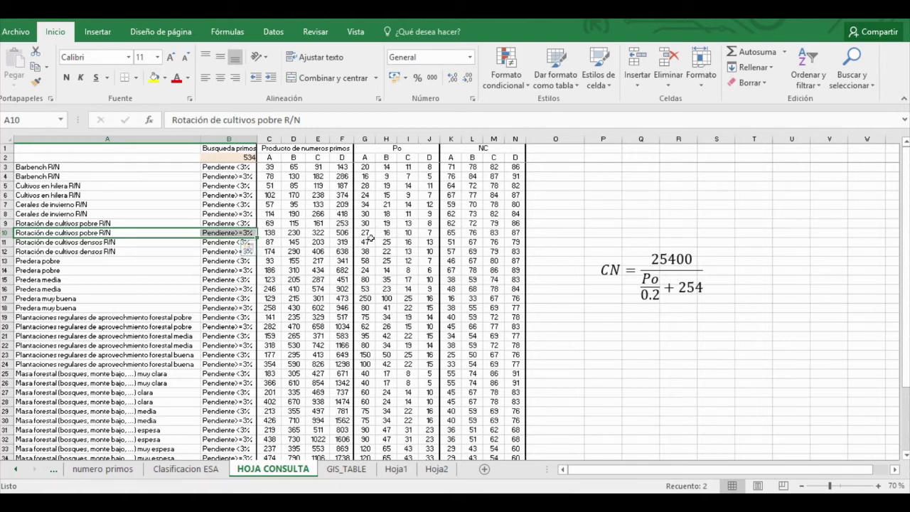
left_click(430, 231)
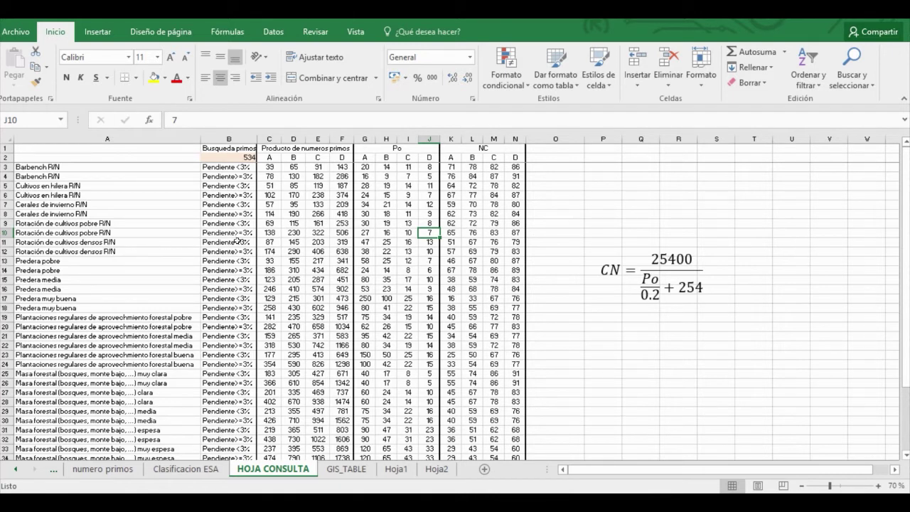
left_click(342, 260)
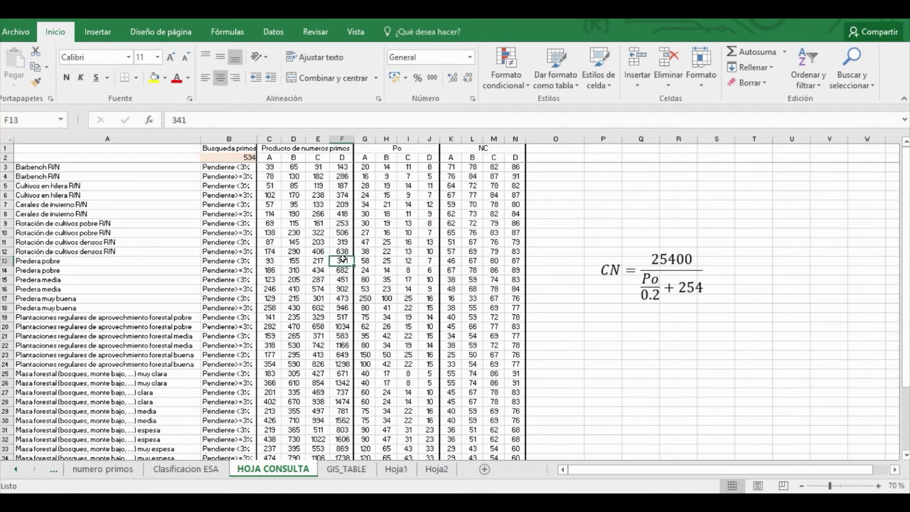
left_click(345, 225)
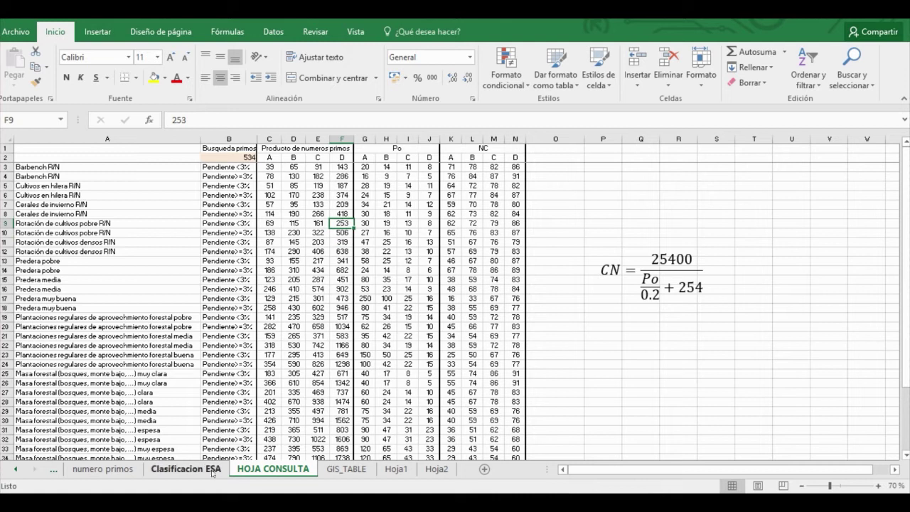
Step: Examine the prime numbers assigned to the two slope classes and to soils A to D in the numero primos sheet
left_click(104, 469)
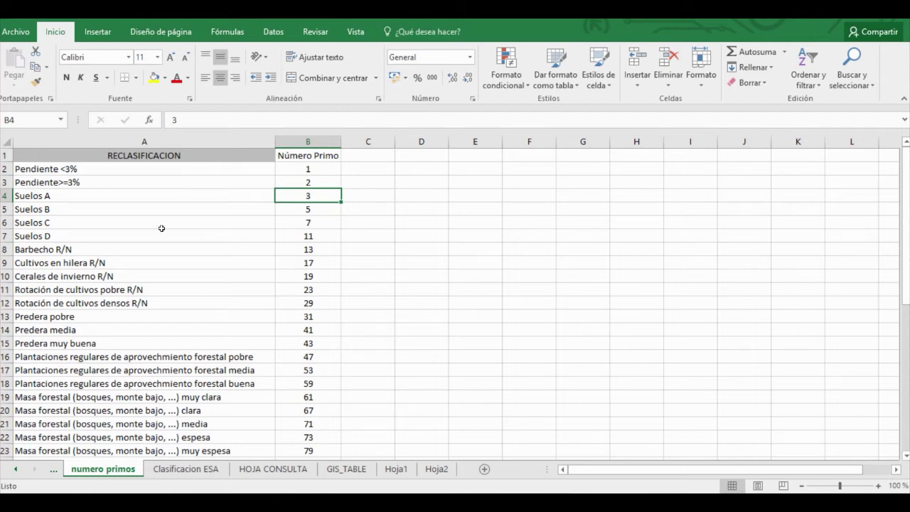
left_click(79, 171)
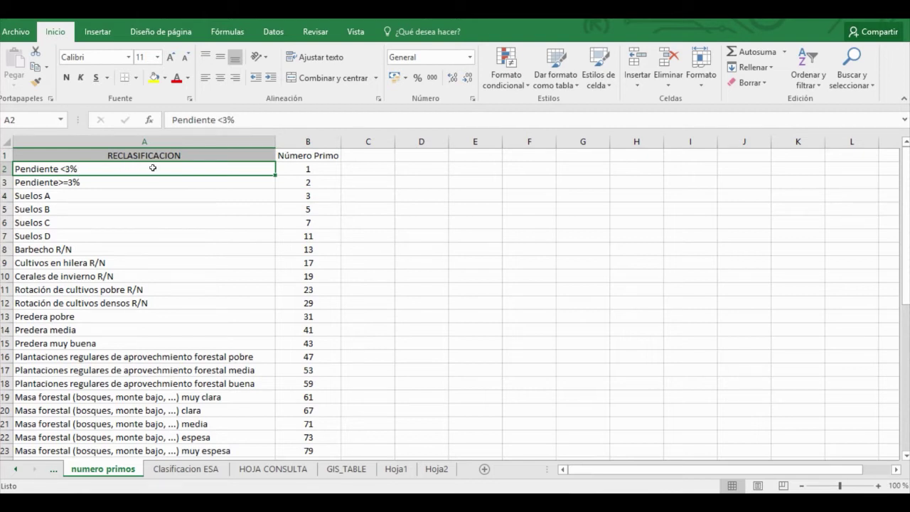
left_click(321, 168)
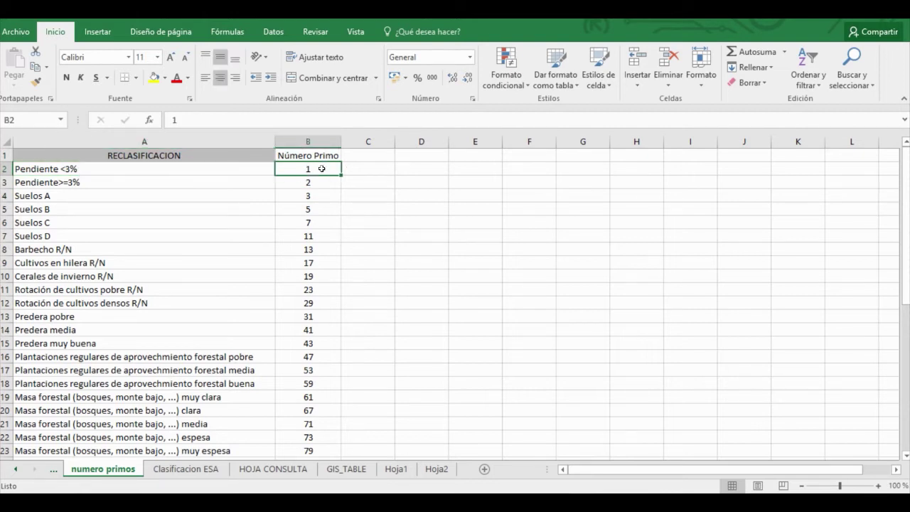
left_click(122, 181)
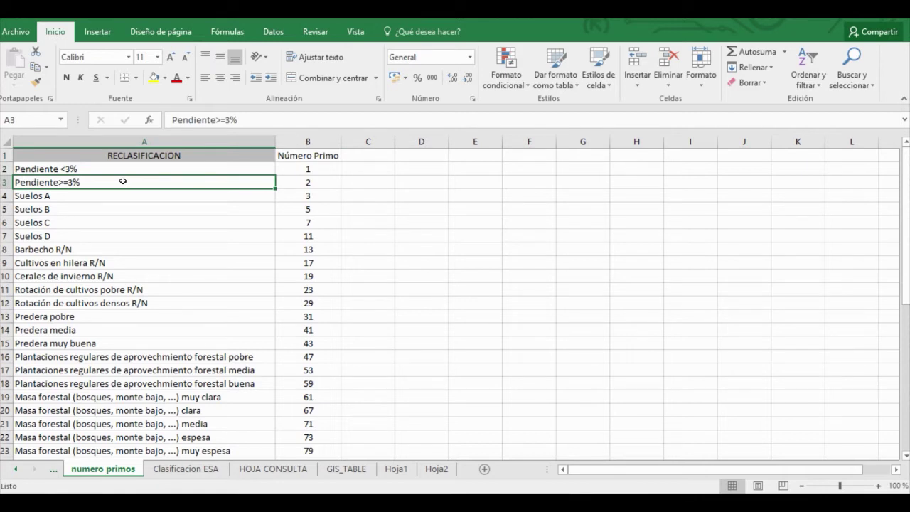
left_click(329, 182)
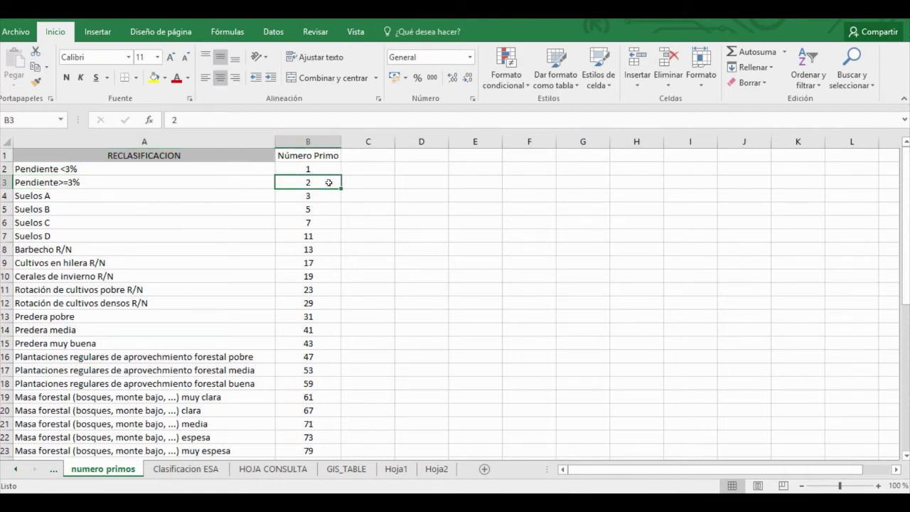
left_click_drag(103, 198, 103, 231)
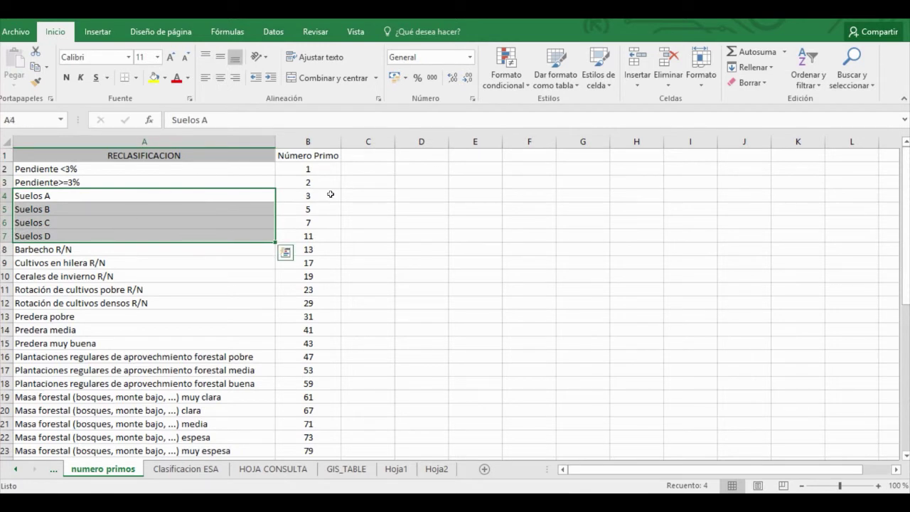
left_click(329, 194)
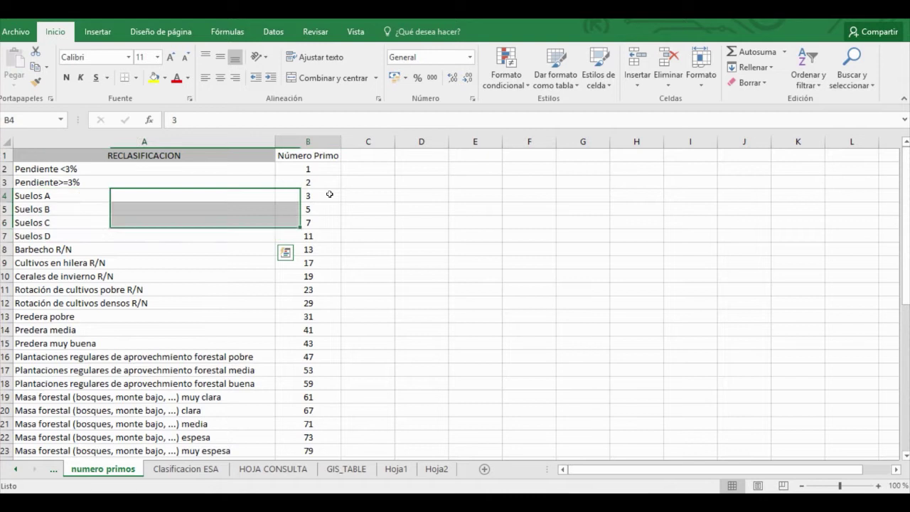
left_click(315, 235)
Step: Compare the land-use classes from Barbecho R/N to Zonas impermeables with their prime numbers, then switch to ArcMap
left_click(180, 242)
left_click_drag(180, 243, 199, 438)
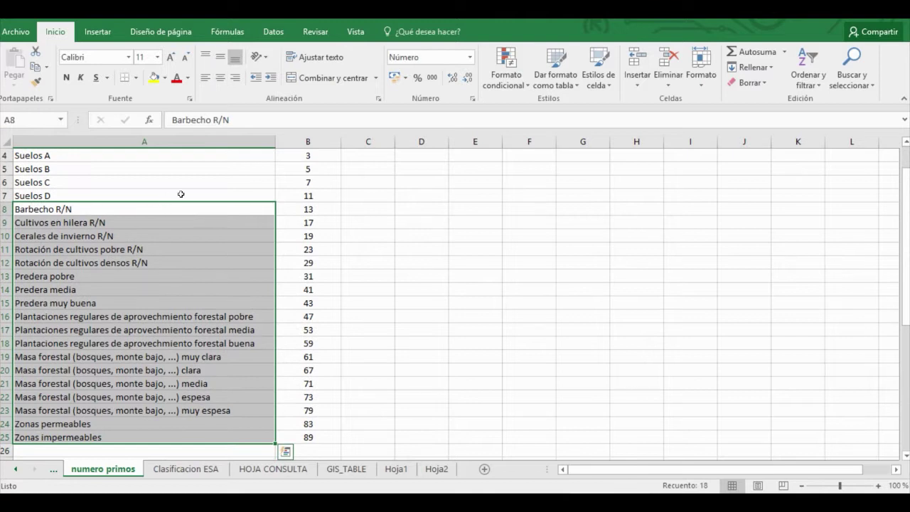
left_click_drag(317, 208, 316, 437)
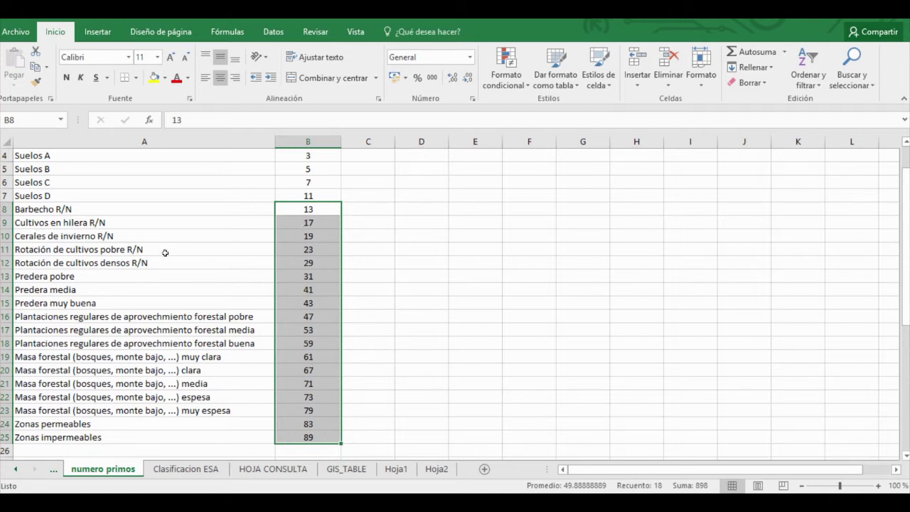
left_click(225, 262)
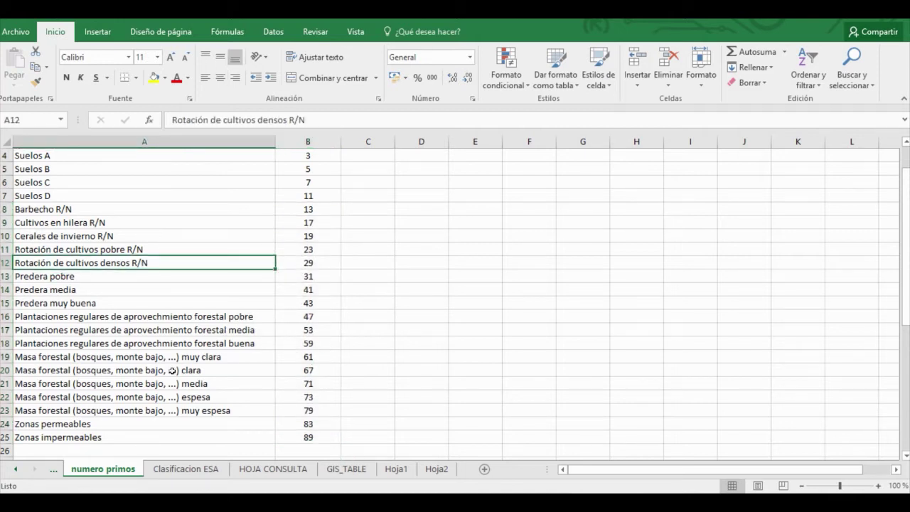
left_click(317, 357)
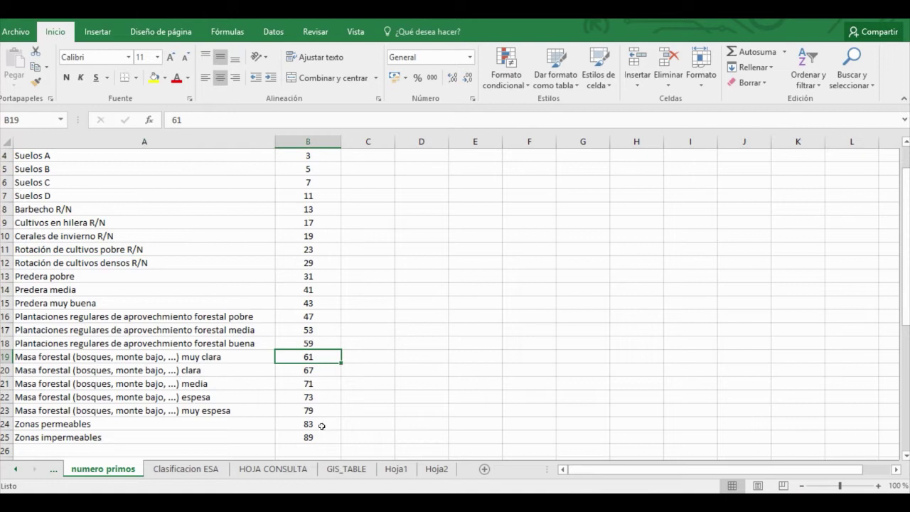
scroll(320, 411, "up", 1)
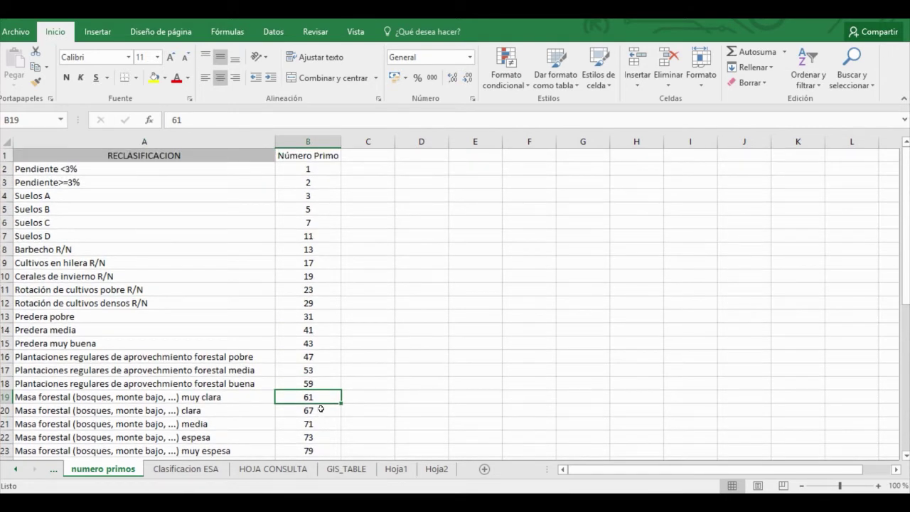
left_click(309, 439)
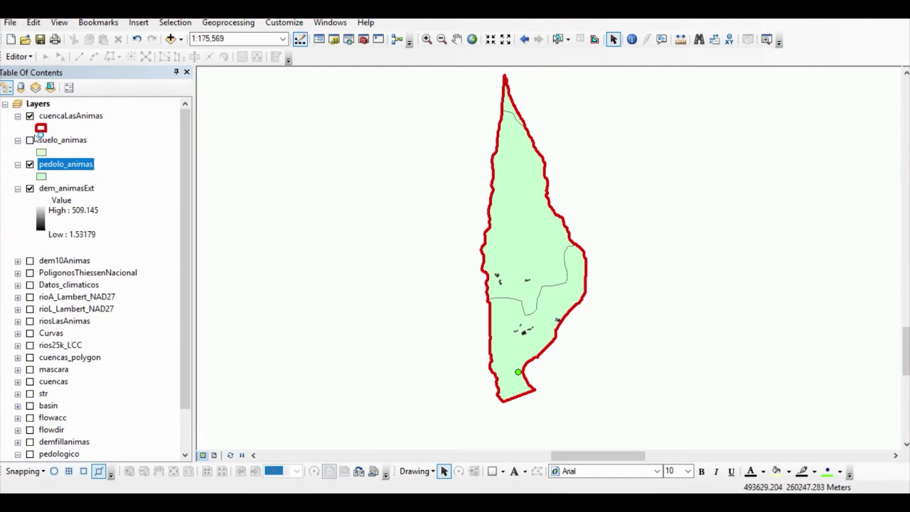
Step: Hide the pedolo_animas layer, search the geoprocessing tools for slope, and open the Spatial Analyst Slope tool
left_click(29, 164)
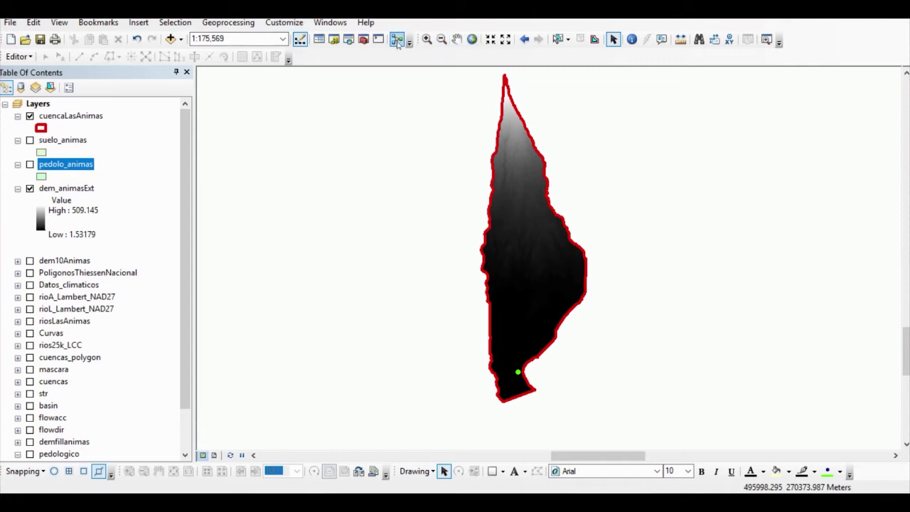
left_click(349, 40)
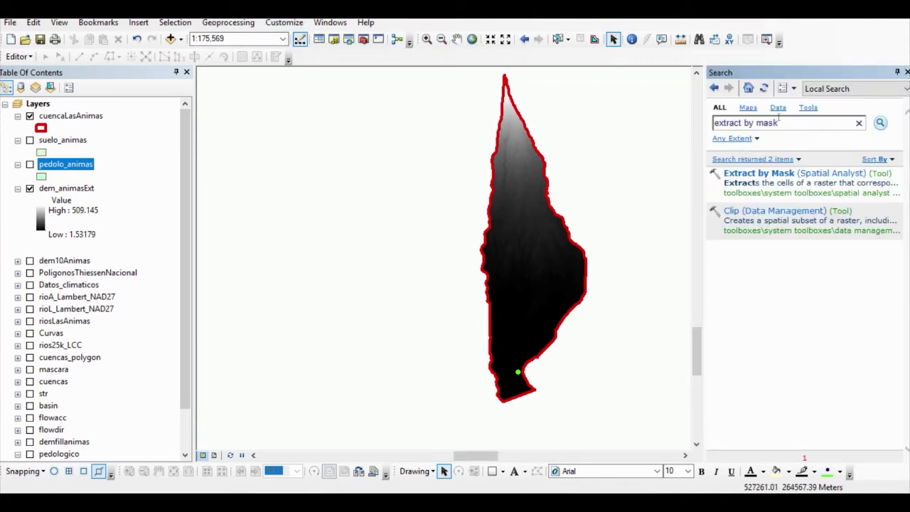
left_click_drag(779, 122, 713, 124)
type("slop")
key("Return")
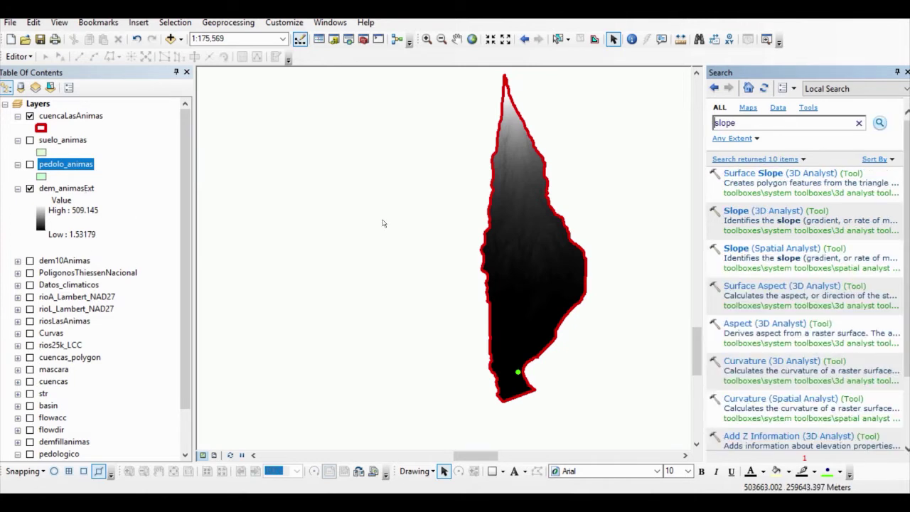
left_click(751, 250)
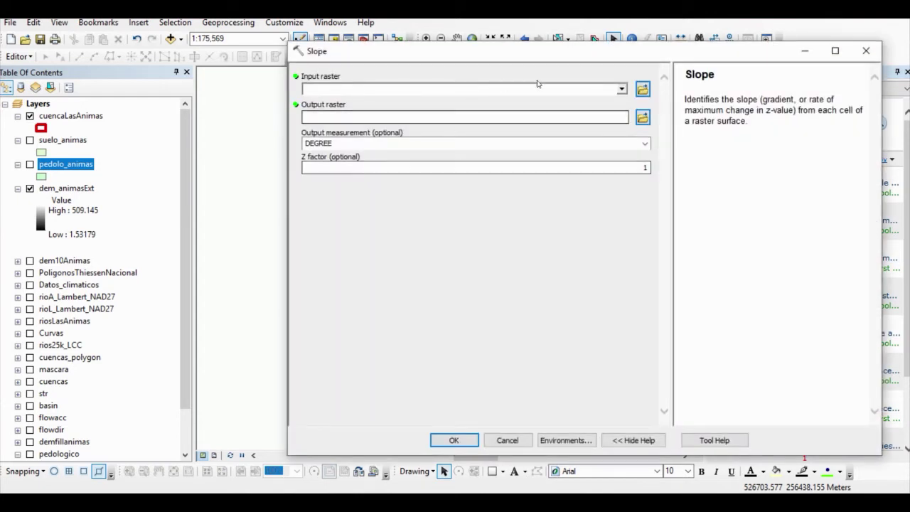
Step: Generate a PERCENT_RISE raster named slope from dem_animasExt, then collapse and hide the source DEM layer
left_click(621, 89)
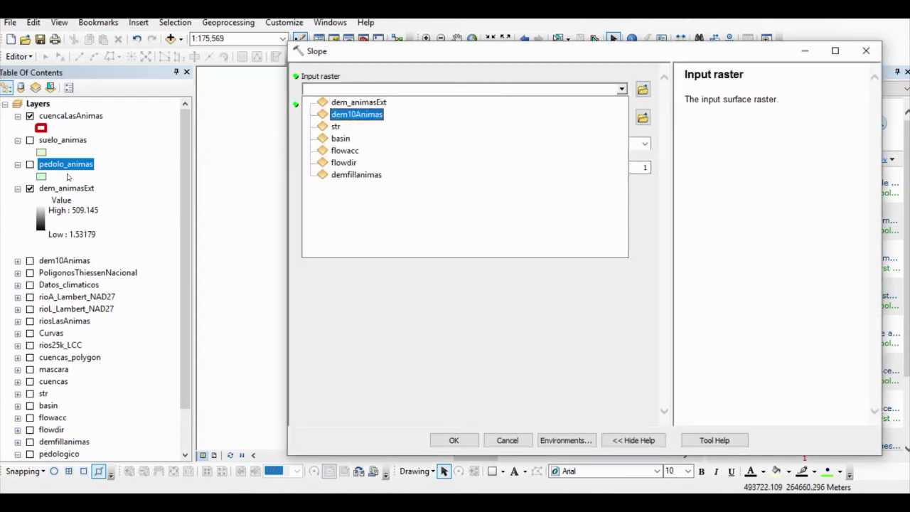
left_click(370, 105)
left_click(643, 116)
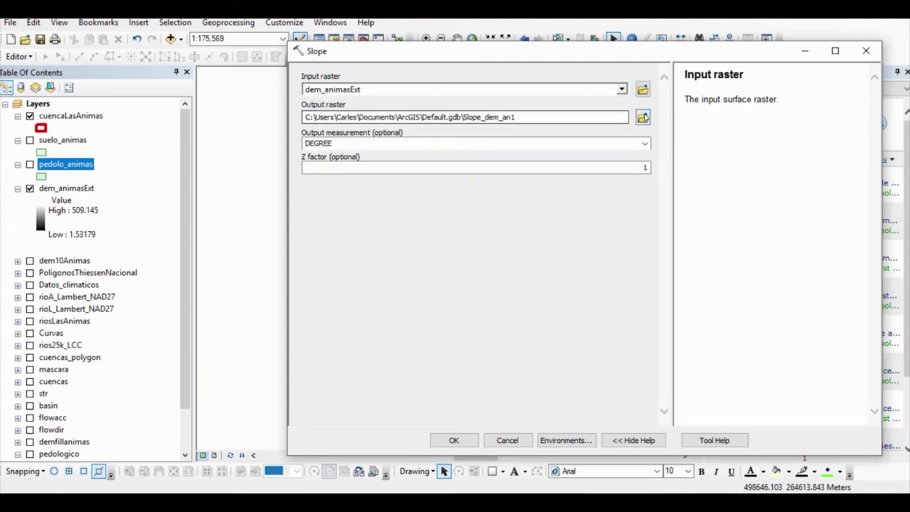
type("sllp")
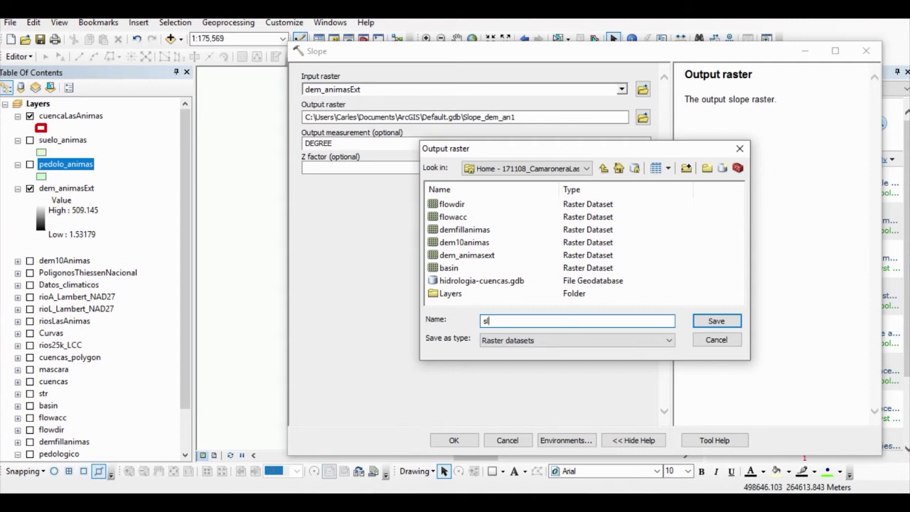
left_click(715, 321)
left_click(645, 144)
left_click(428, 164)
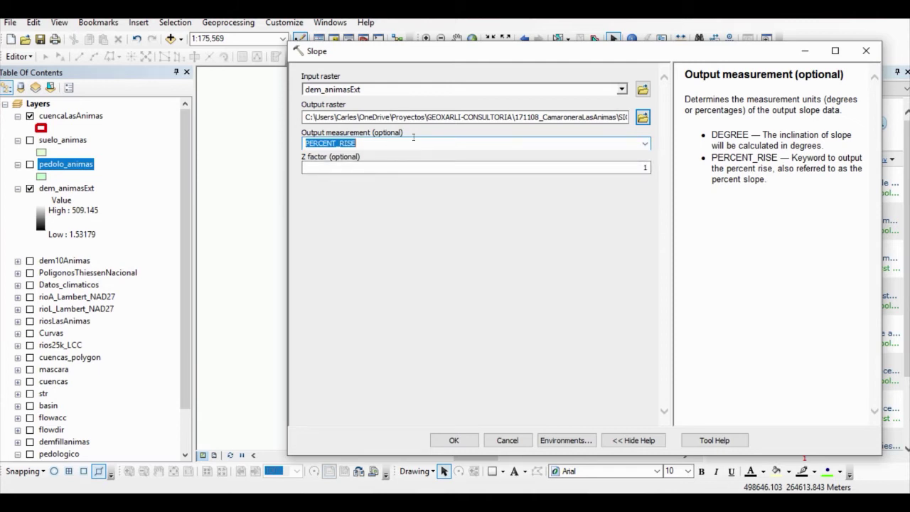
left_click(455, 438)
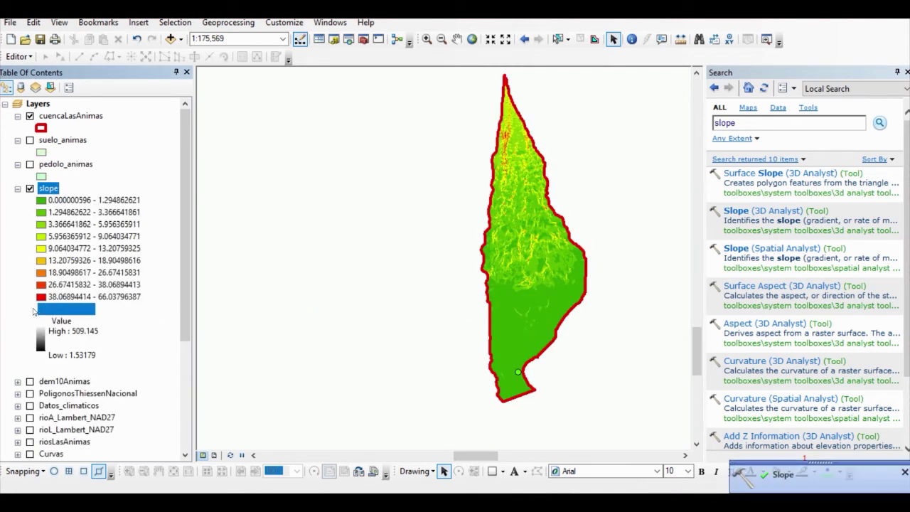
left_click(17, 309)
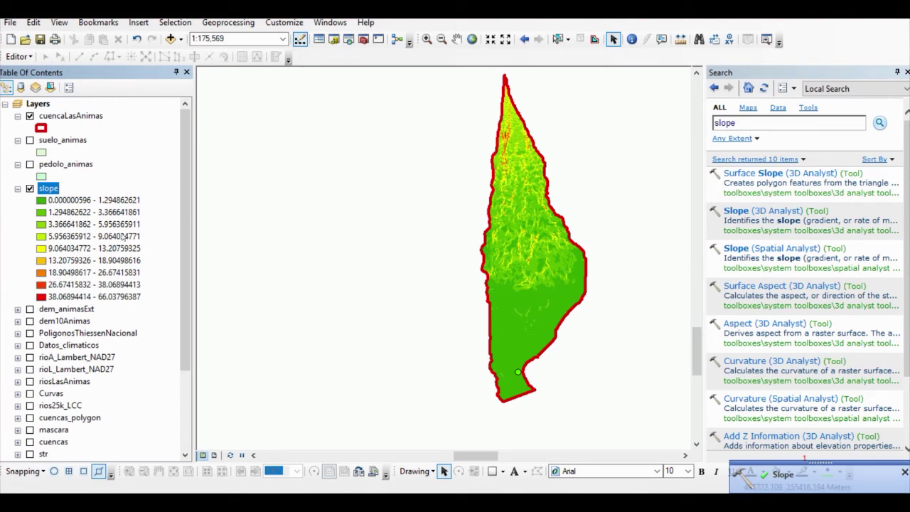
Step: Search for reclassify, open the Spatial Analyst Reclassify tool, and set slope as its input raster
left_click_drag(736, 123, 710, 127)
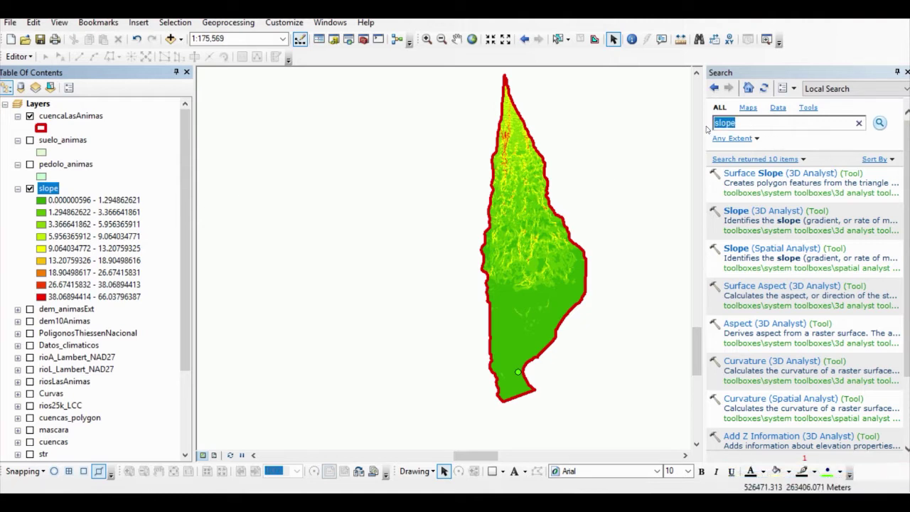
type("r")
type("elc")
key("BackSpace")
key("BackSpace")
type("classify")
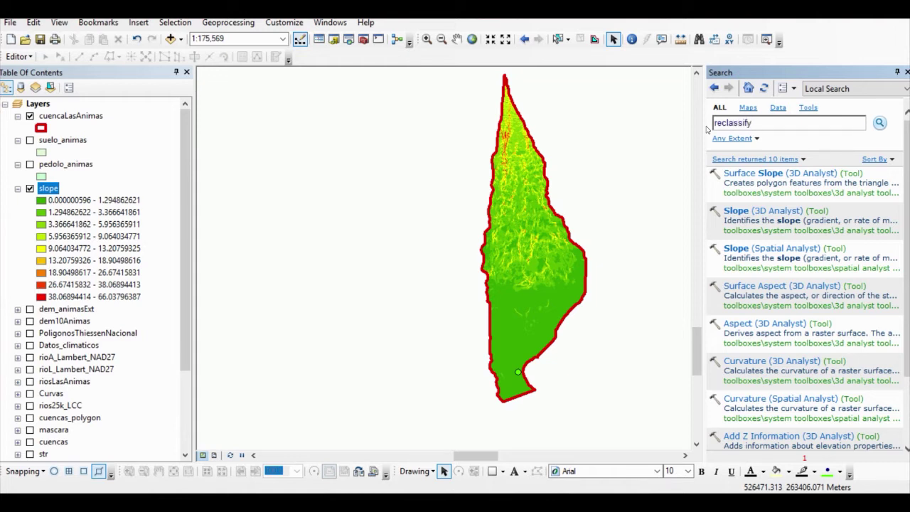
key("Return")
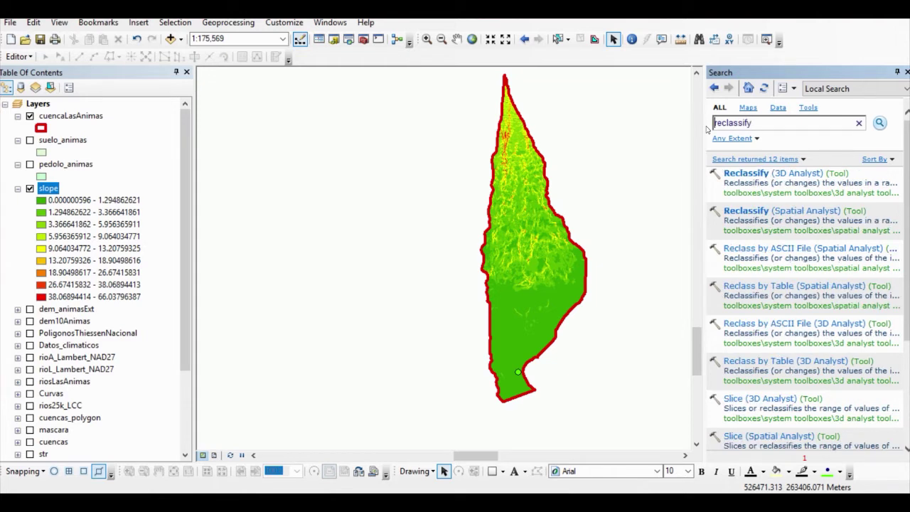
left_click(774, 212)
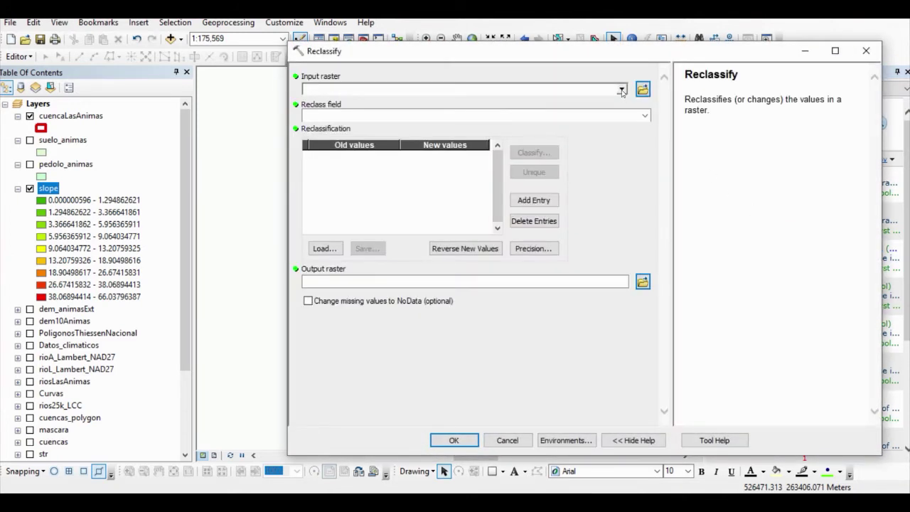
left_click(621, 90)
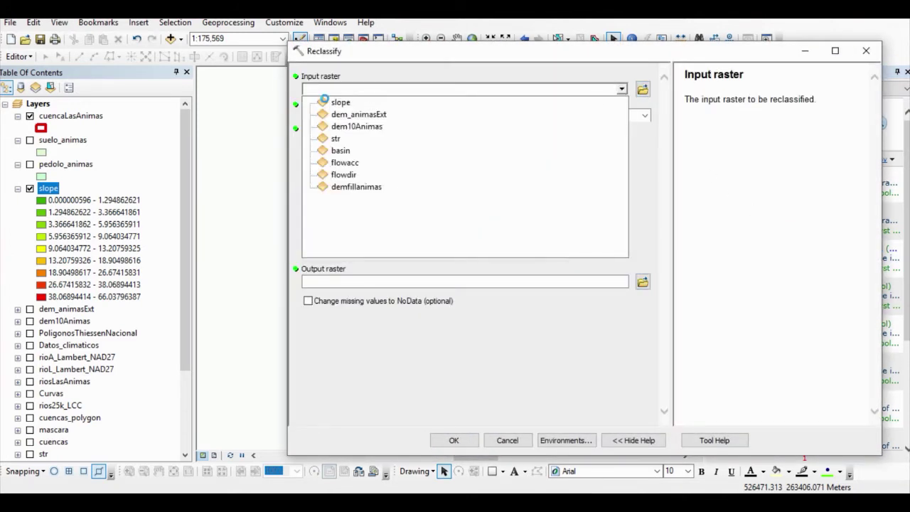
left_click(334, 103)
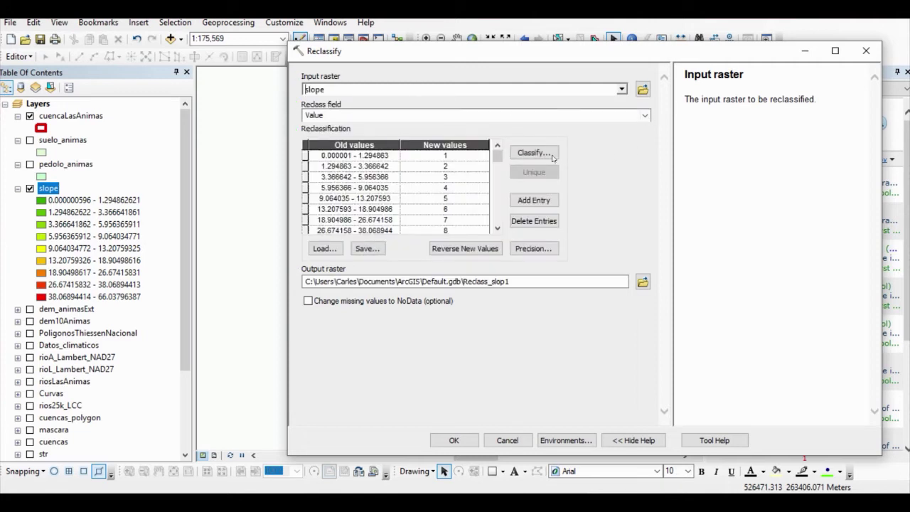
Step: Classify the slope values into 2 classes with the first break value at 3
left_click(533, 153)
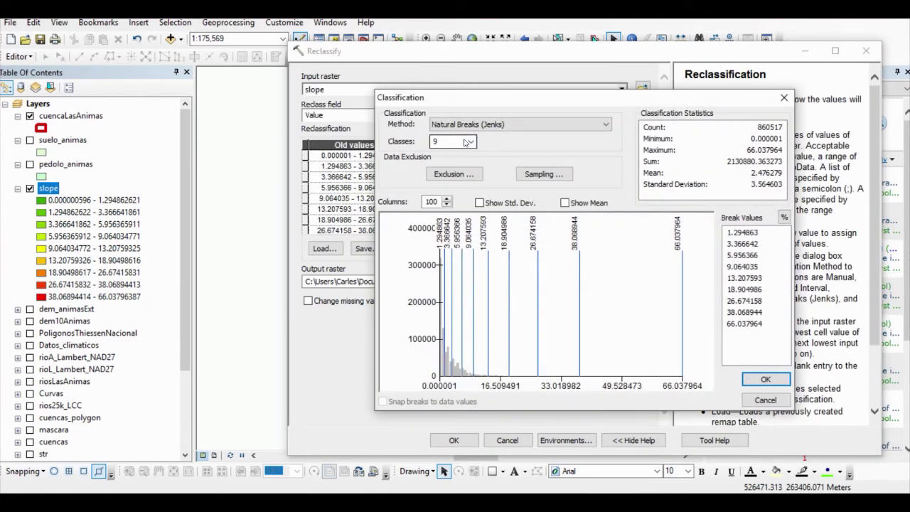
left_click(470, 141)
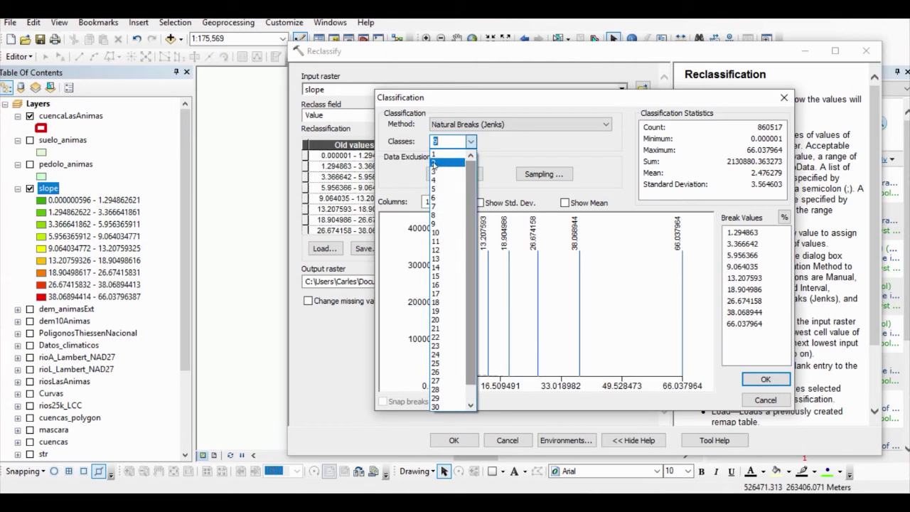
left_click(434, 164)
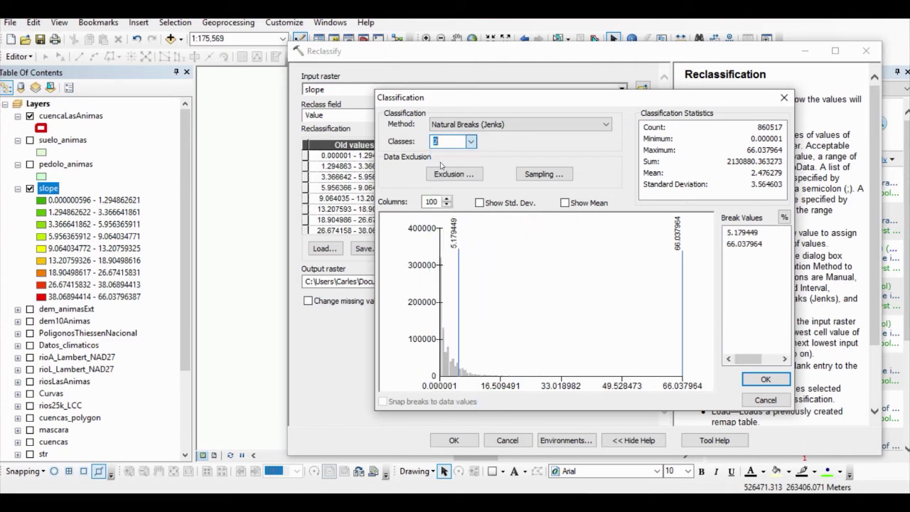
left_click(756, 231)
type("3")
key("Return")
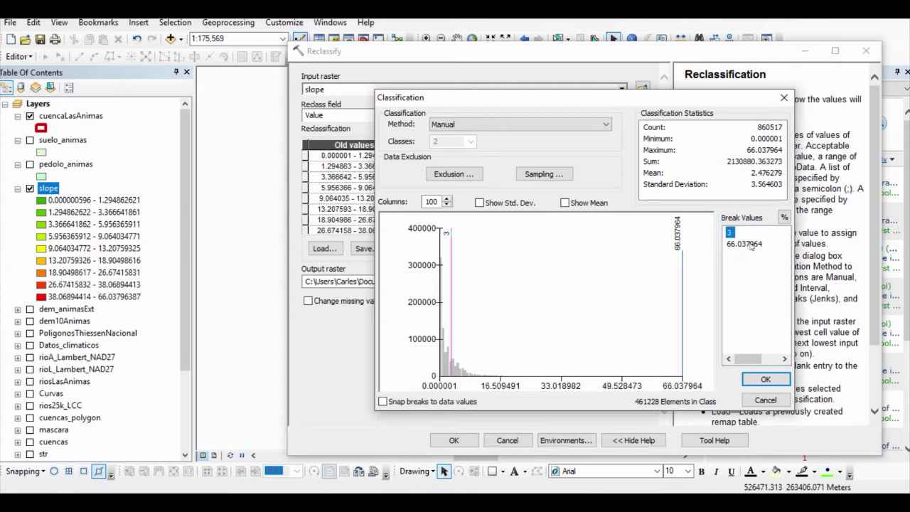
left_click(765, 379)
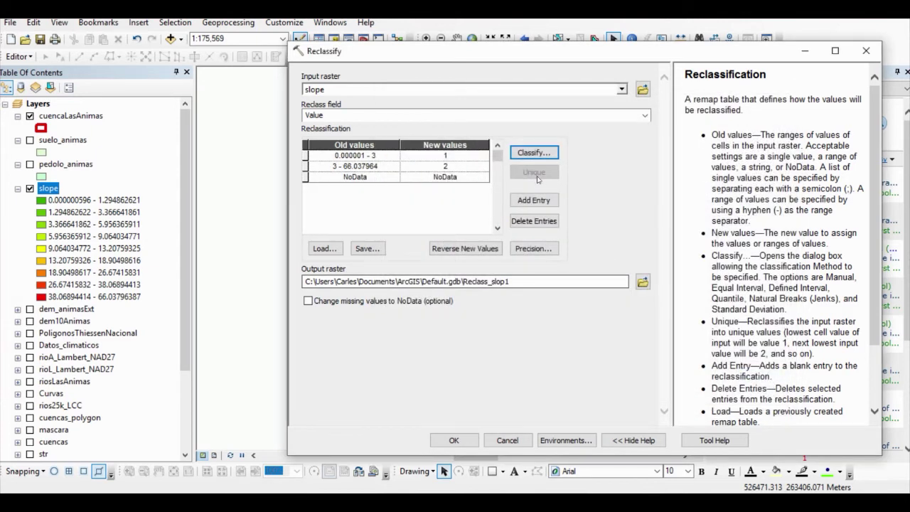
Step: Name the reclassified output raster slope_rec in the project's home folder
left_click(642, 281)
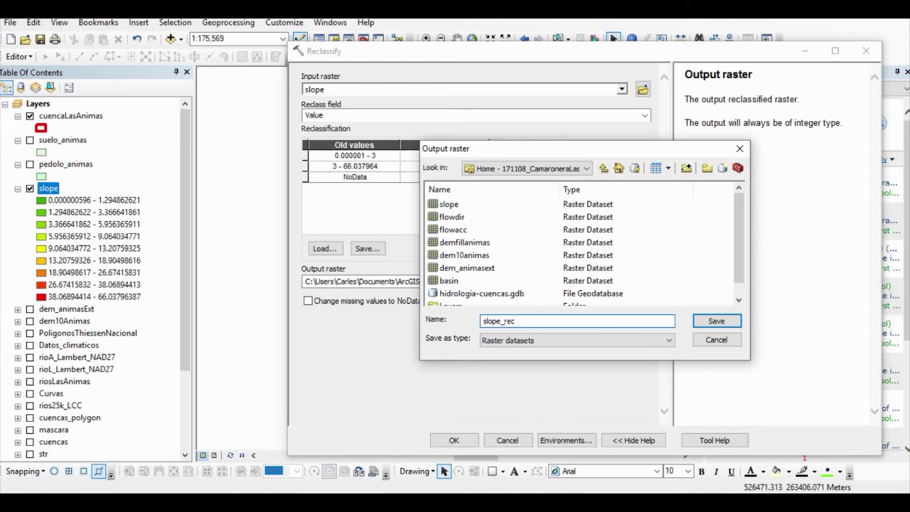
type("slope_rec")
left_click(715, 321)
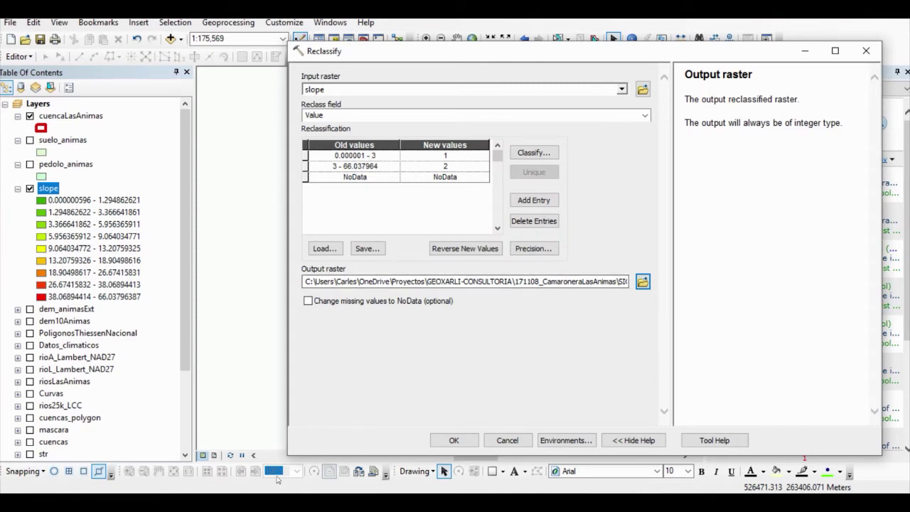
Step: Check the slope-class prime numbers in the Excel numero primos sheet and the online curve-number table, then return to ArcMap
key("alt+Tab")
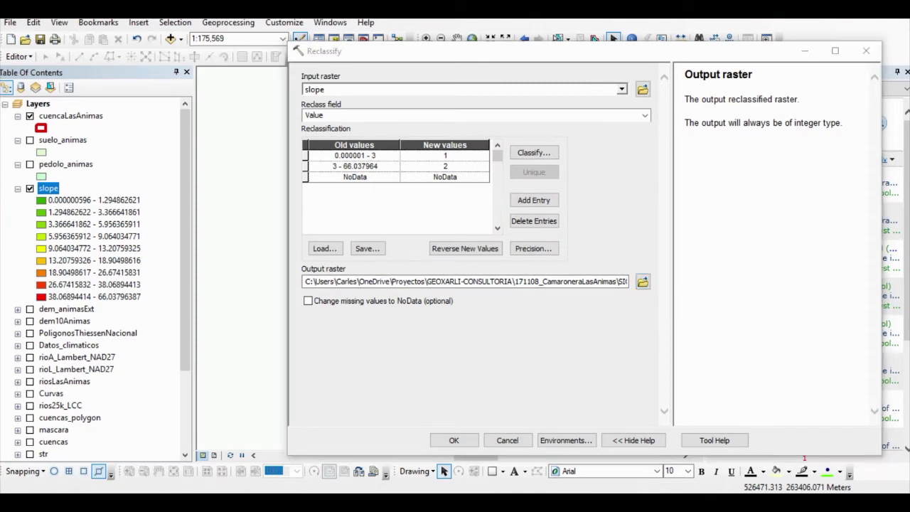
mouse_move(316, 166)
left_mouse_down()
mouse_move(320, 176)
mouse_move(323, 168)
left_mouse_up()
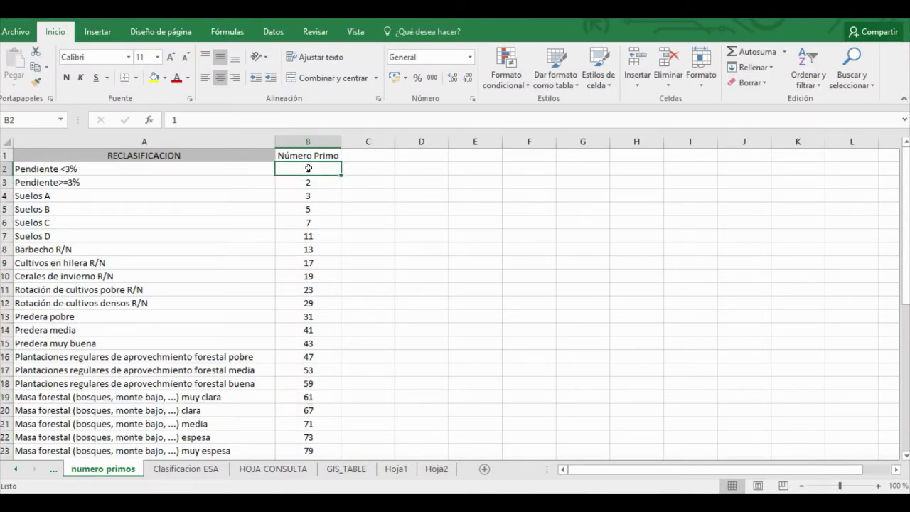
left_click(331, 182)
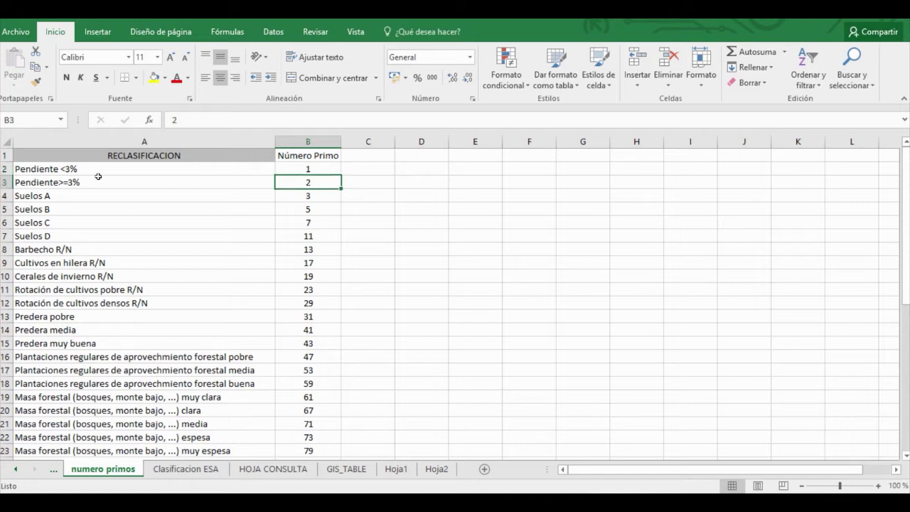
key("alt+Tab")
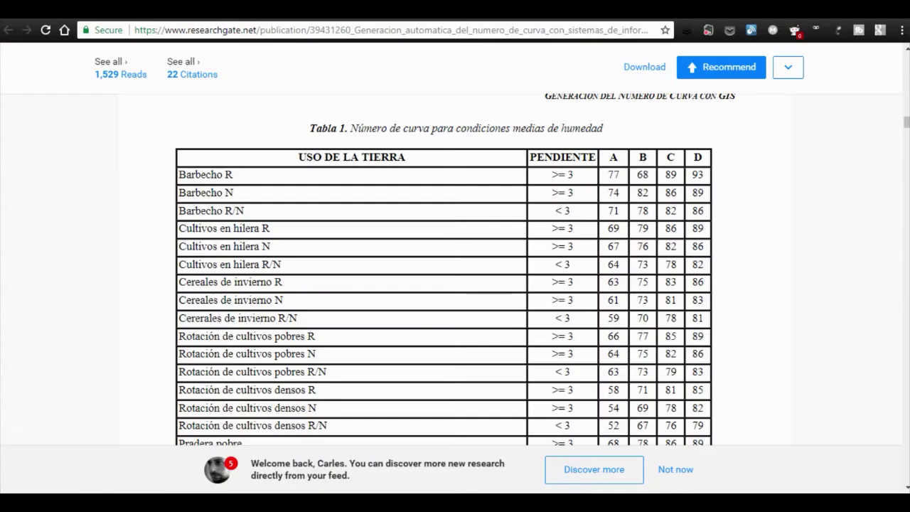
key("alt+Tab")
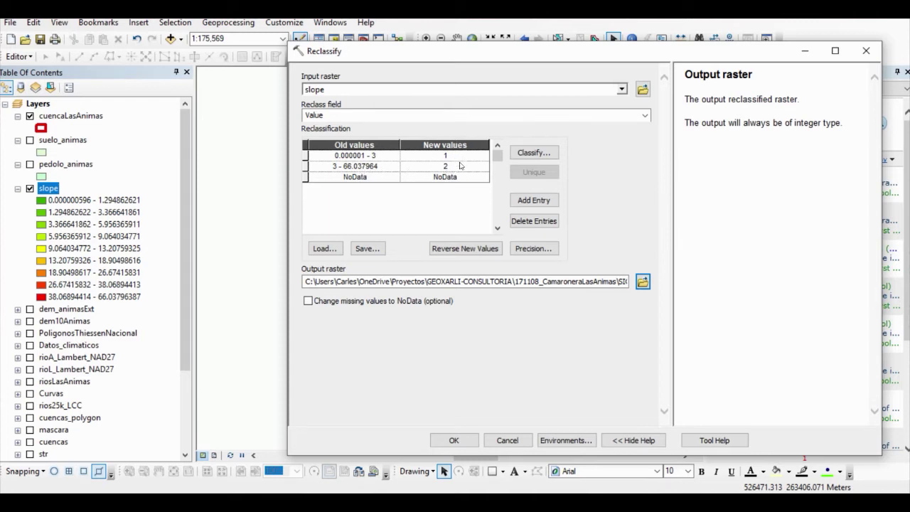
Step: Run the slope reclassification, then collapse and hide the original slope layer
left_click(455, 440)
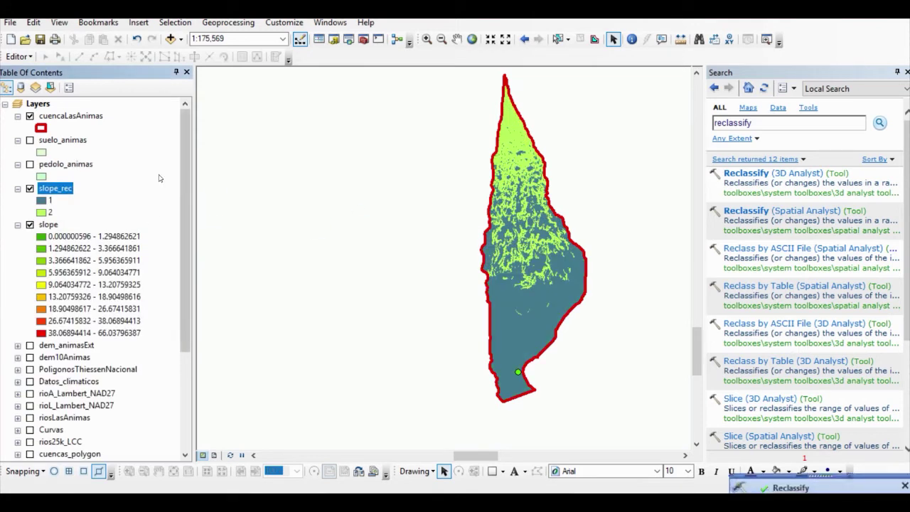
left_click(17, 225)
left_click(30, 225)
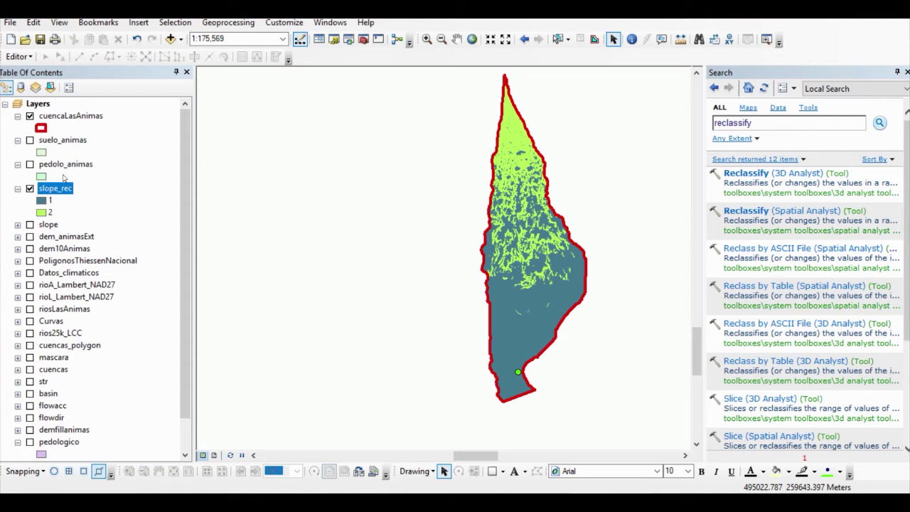
Step: Hide the slope_rec layer, view suelo_animas briefly, and display the pedolo_animas layer in its place
left_click(30, 189)
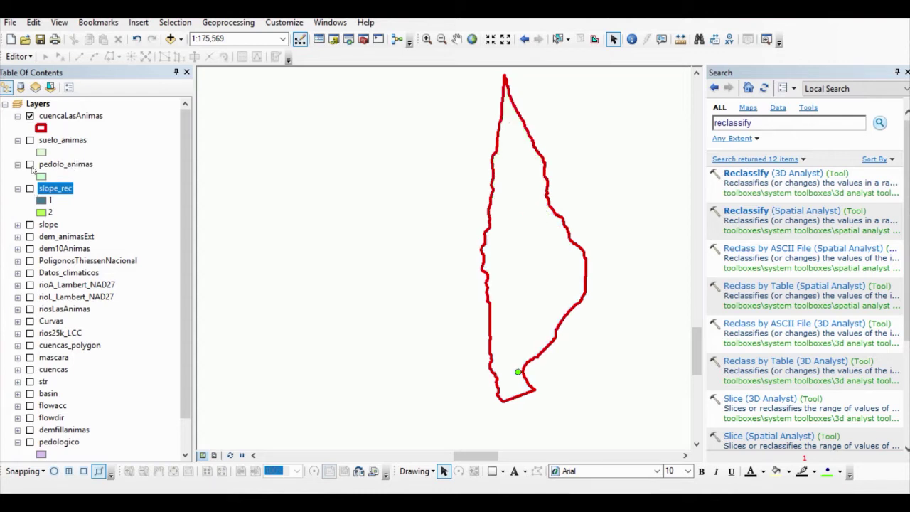
left_click(30, 140)
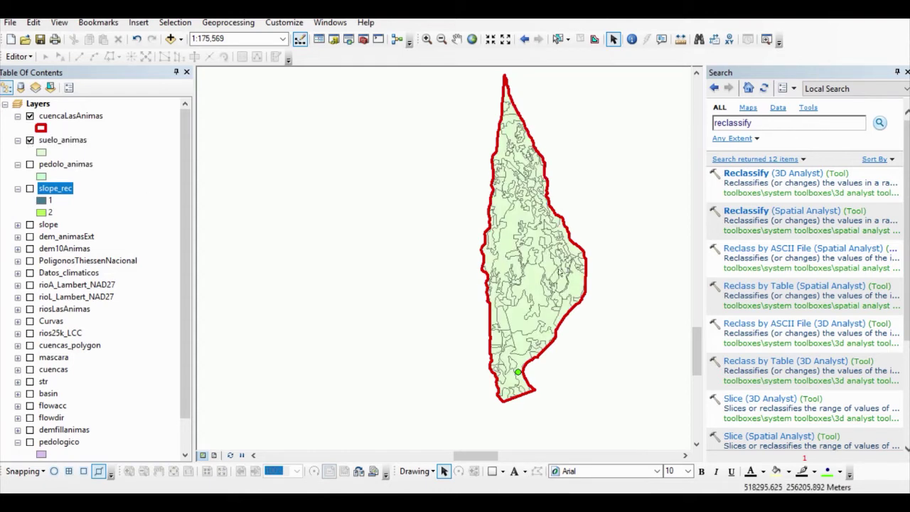
left_click(30, 141)
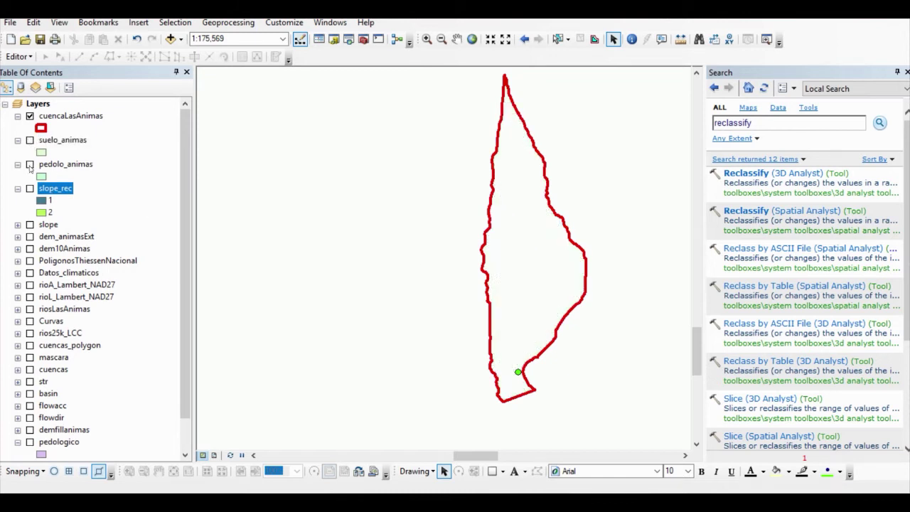
left_click(30, 164)
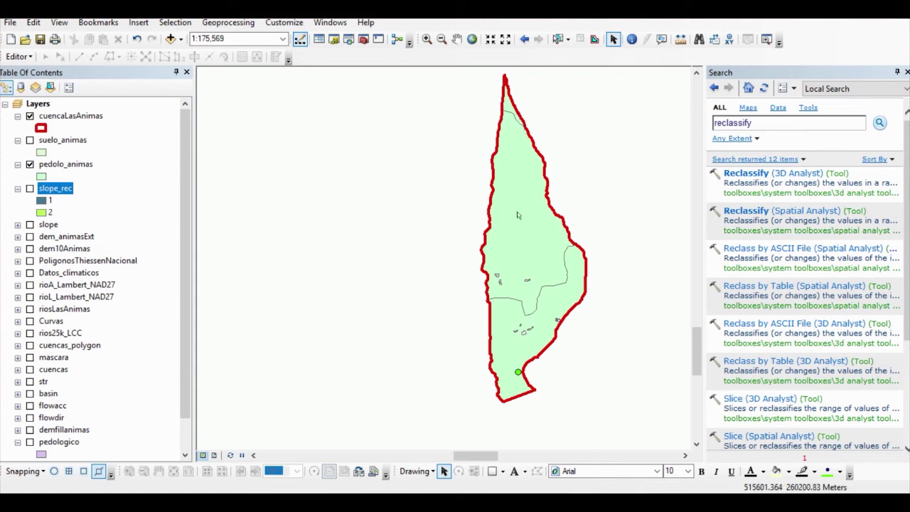
Step: Open the pedolo_animas attribute table and examine the soil names and their po_COD codes
right_click(54, 167)
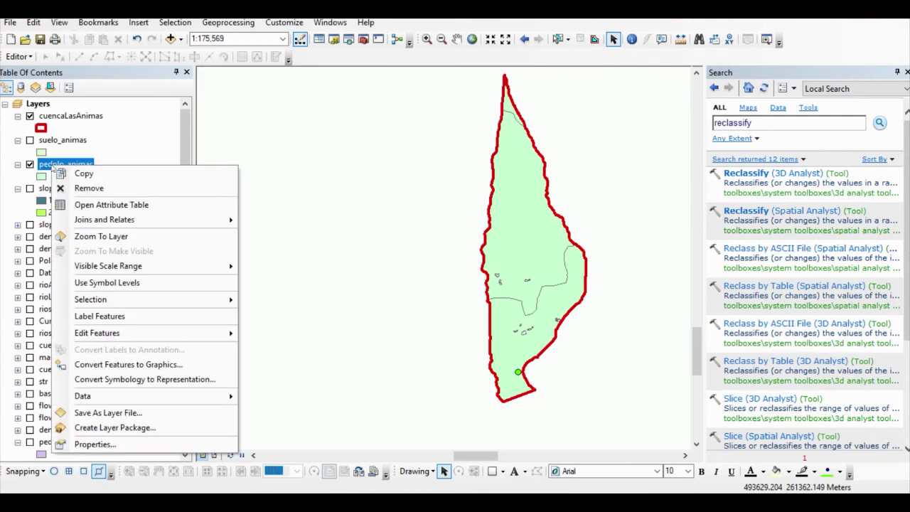
left_click(67, 165)
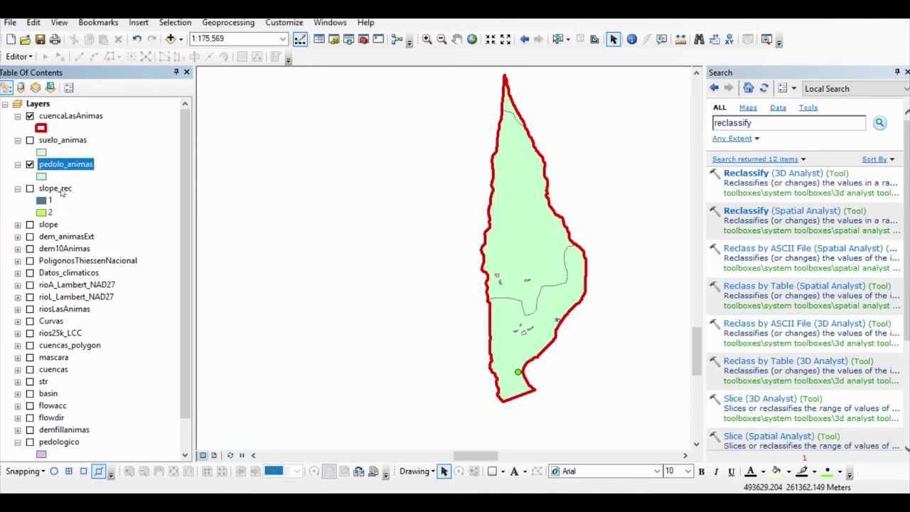
right_click(69, 166)
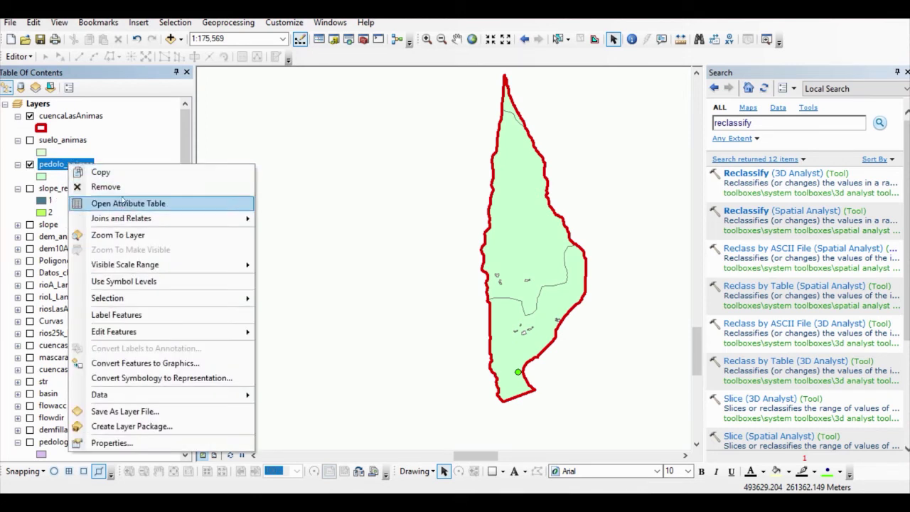
left_click(115, 199)
left_click_drag(295, 331, 390, 331)
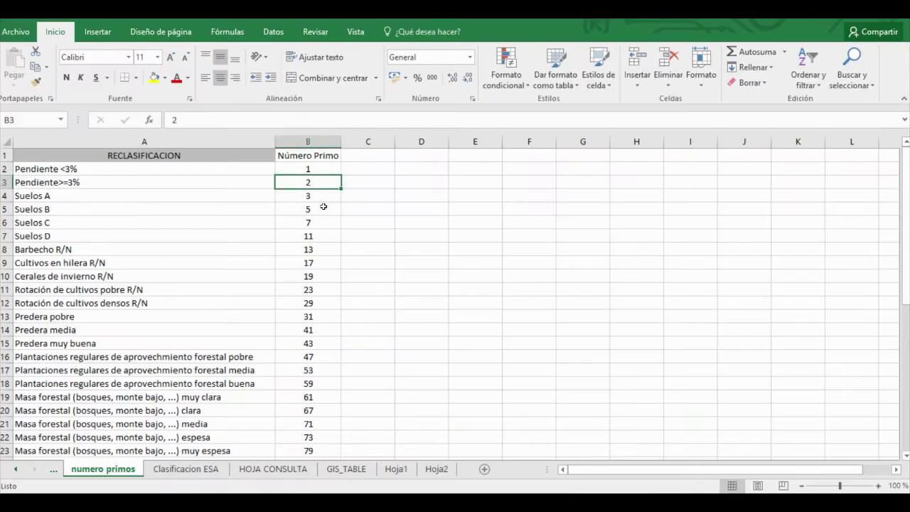
Step: Switch to the Excel workbook and look up the SCS classification of ALUVIALES and ANDISOLES in the Clasificacion ESA sheet
left_click(312, 196)
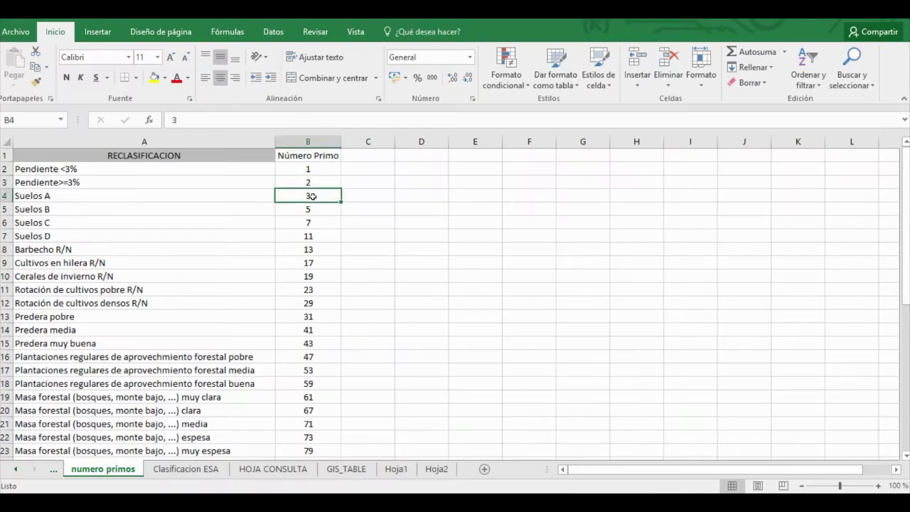
left_click(284, 471)
scroll(320, 420, "down", 15)
scroll(321, 420, "up", 10)
left_click(197, 473)
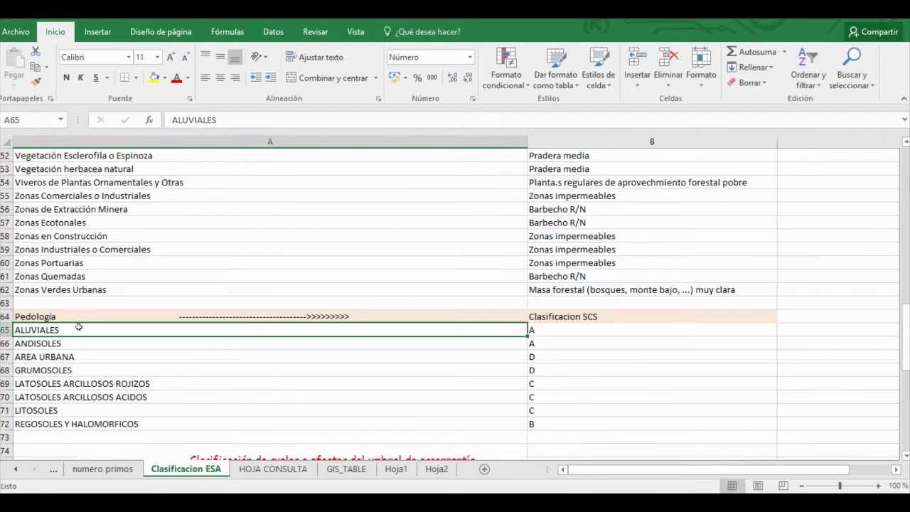
left_click(64, 344)
left_click(71, 331)
key("shift+Down")
left_click_drag(559, 327, 565, 337)
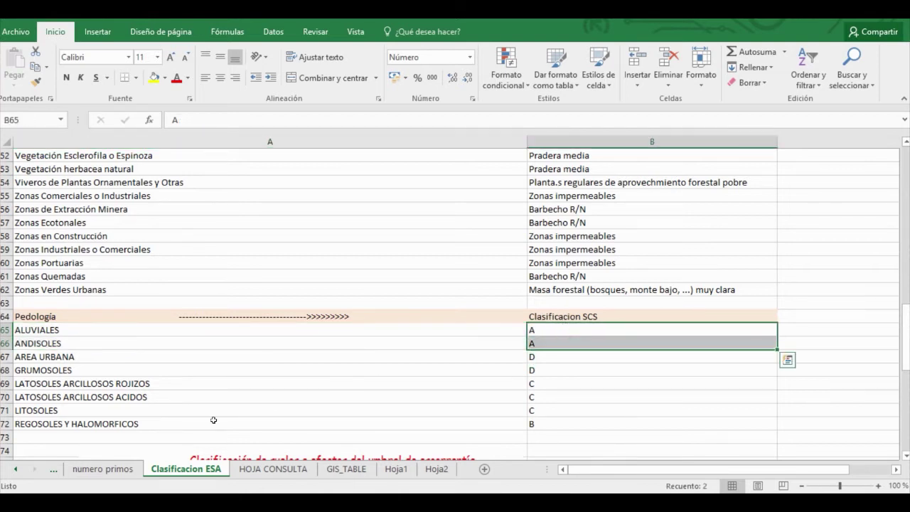
Step: Check the prime number for Suelos A in the numero primos sheet, return to ArcMap and close the pedolo_animas table
left_click(104, 469)
left_click(30, 198)
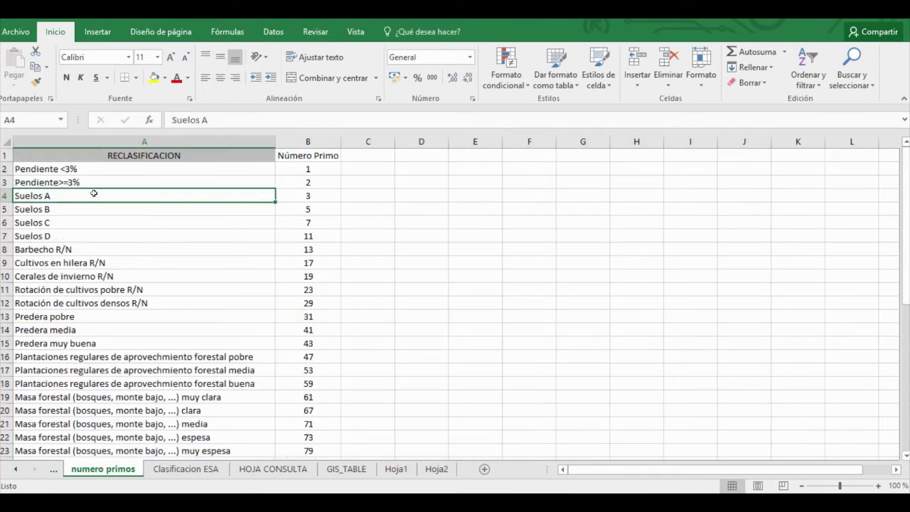
left_click(325, 194)
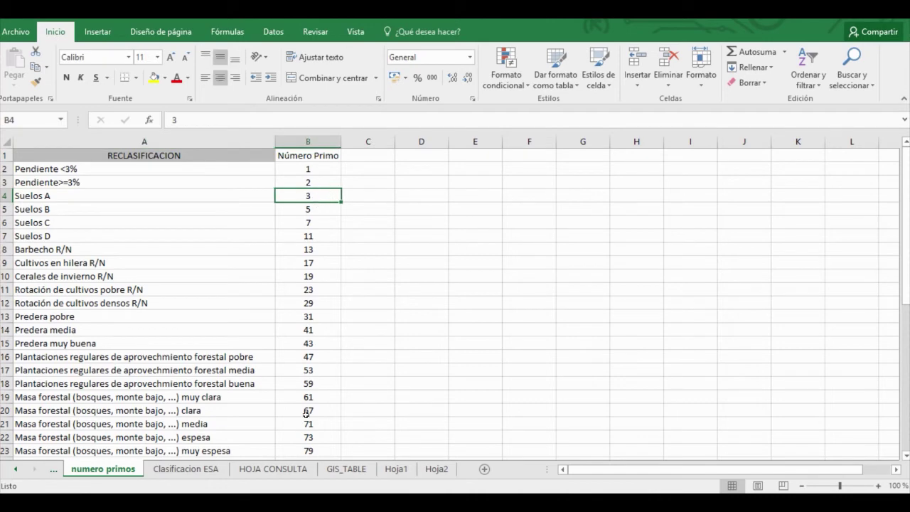
key("alt+Tab")
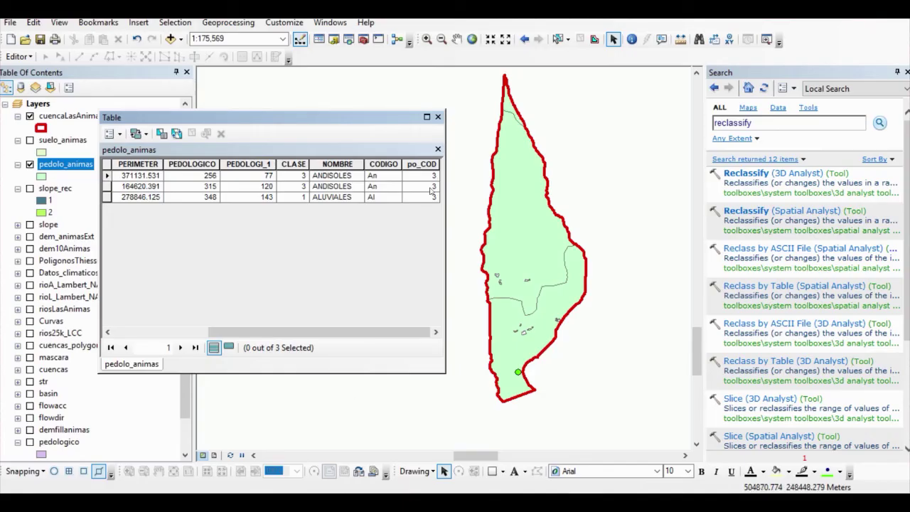
left_click(437, 117)
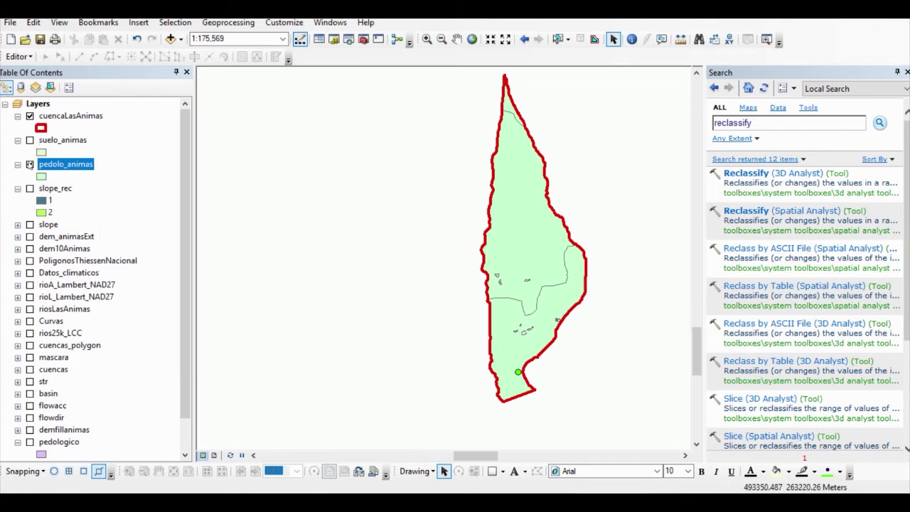
Step: Hide pedolo_animas, display suelo_animas, and open the suelo_animas attribute table in a narrower window
left_click(30, 164)
left_click(30, 140)
right_click(60, 140)
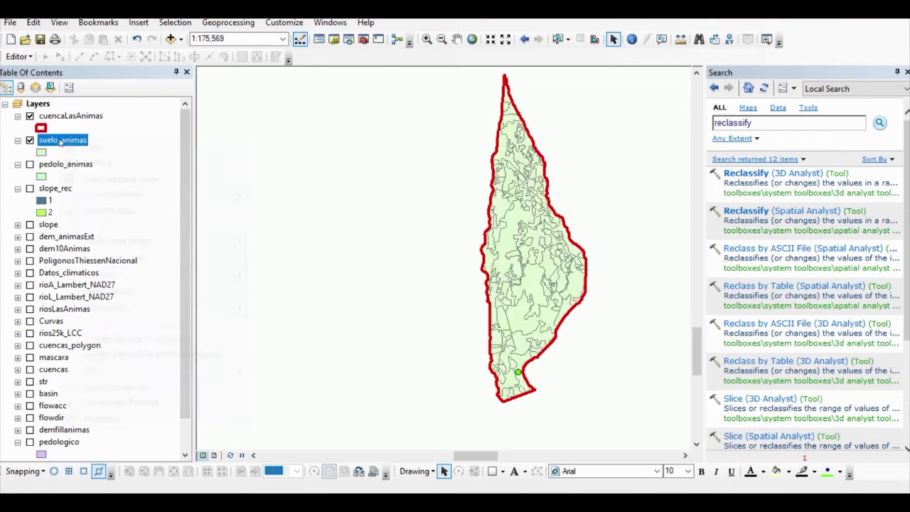
left_click(157, 178)
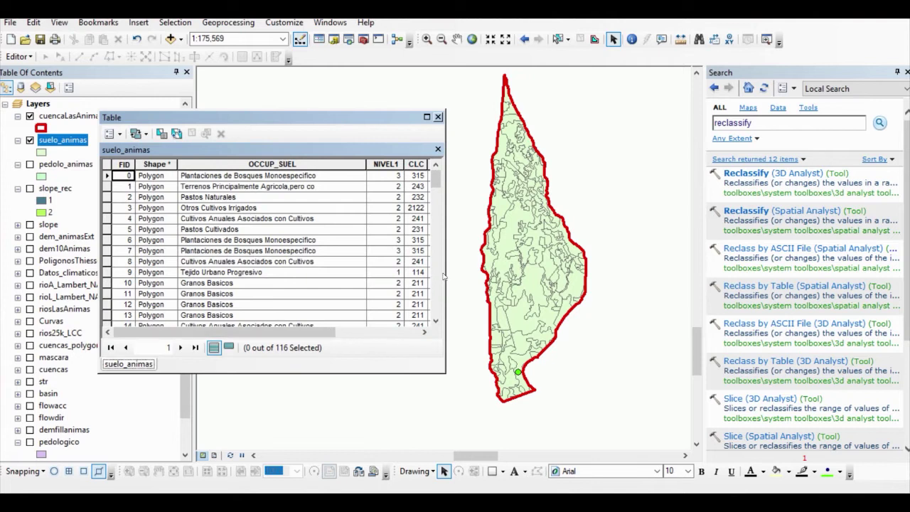
left_click_drag(446, 262, 377, 261)
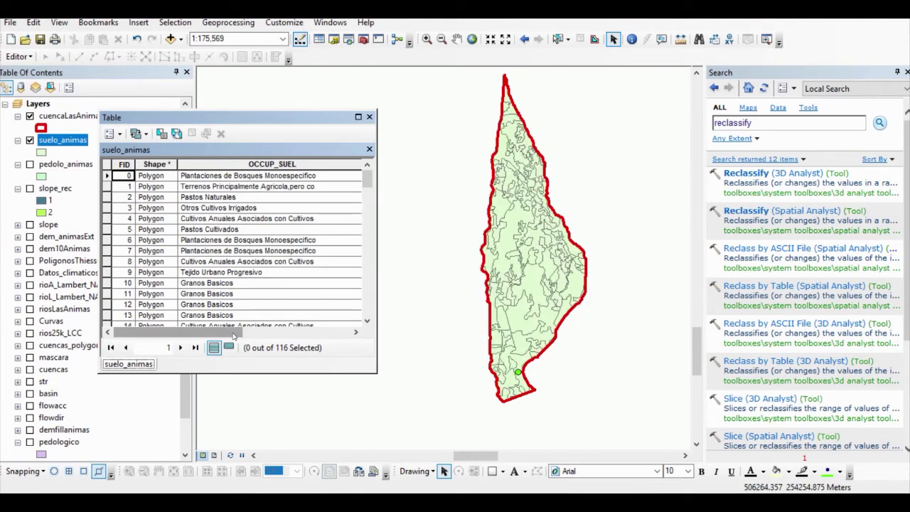
Step: Review the suelo_animas table's columns up to Po and sort its records by OCCUP_SUEL in ascending order
left_click_drag(233, 334, 344, 334)
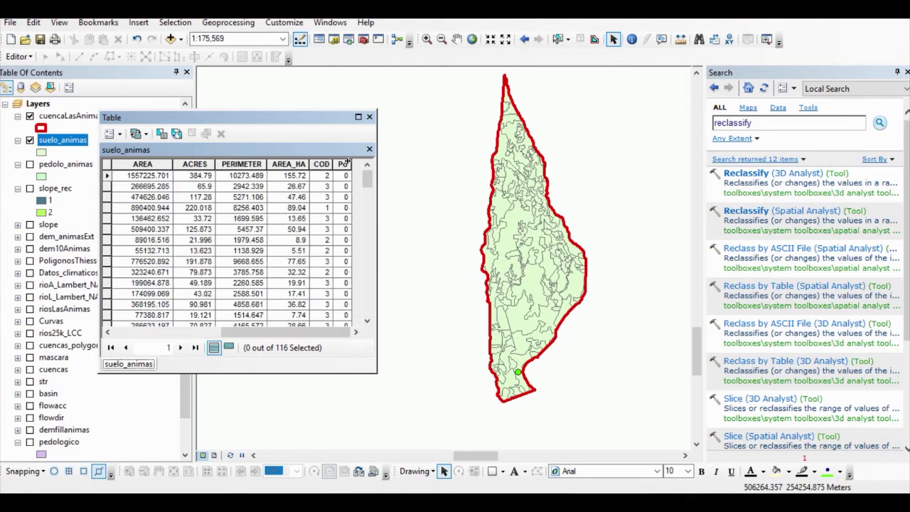
left_click_drag(333, 332, 210, 332)
right_click(234, 163)
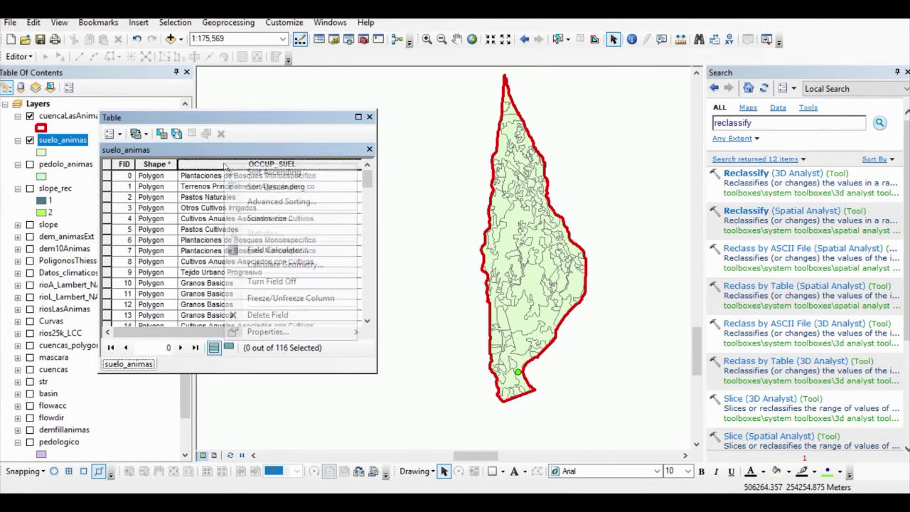
left_click(274, 175)
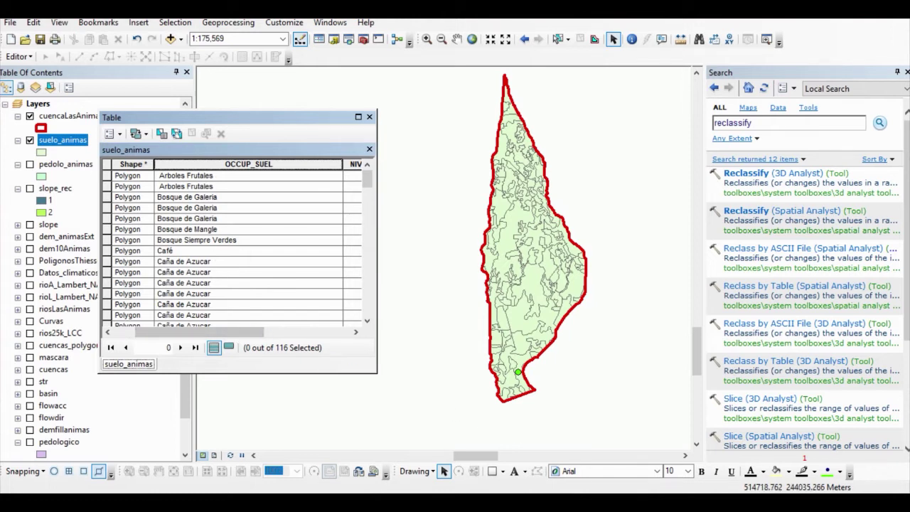
Step: Switch to Excel and look up the SCS classification of Arboles Frutales in the Clasificacion ESA sheet
key("alt+Tab")
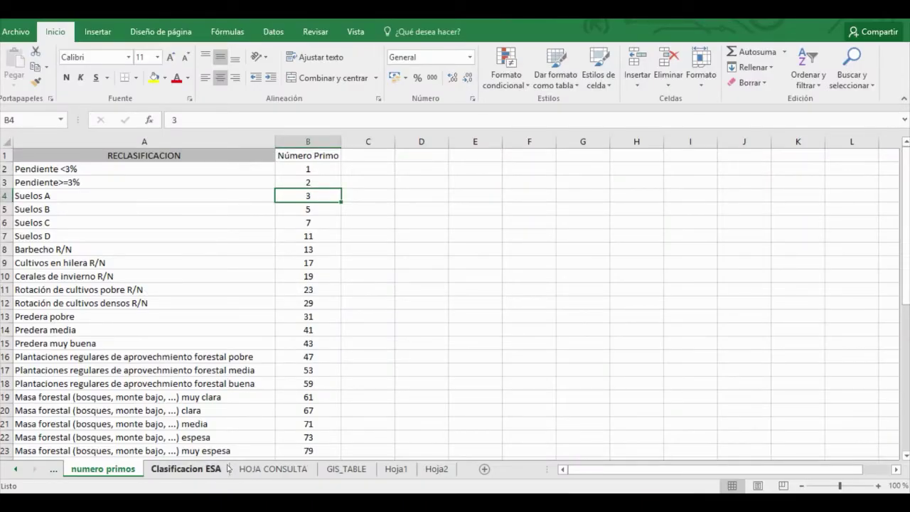
left_click(186, 468)
scroll(153, 321, "up", 14)
scroll(154, 323, "up", 4)
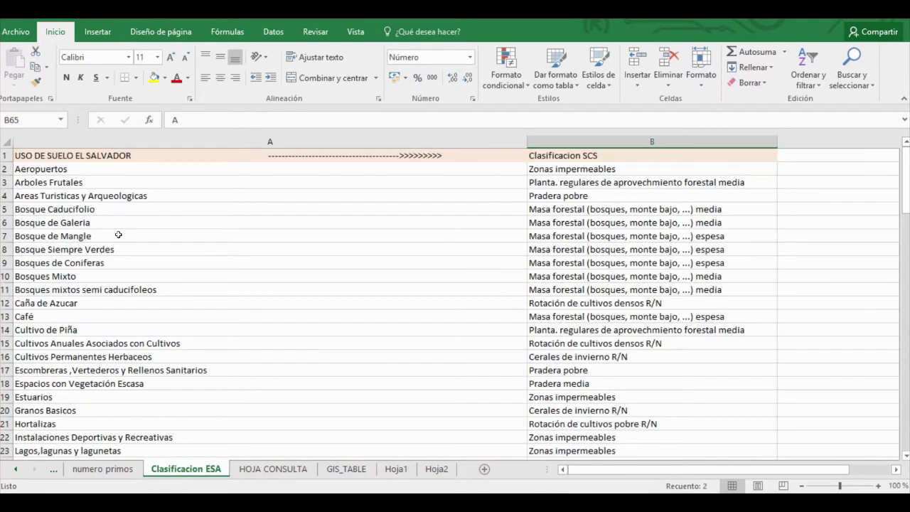
left_click(57, 182)
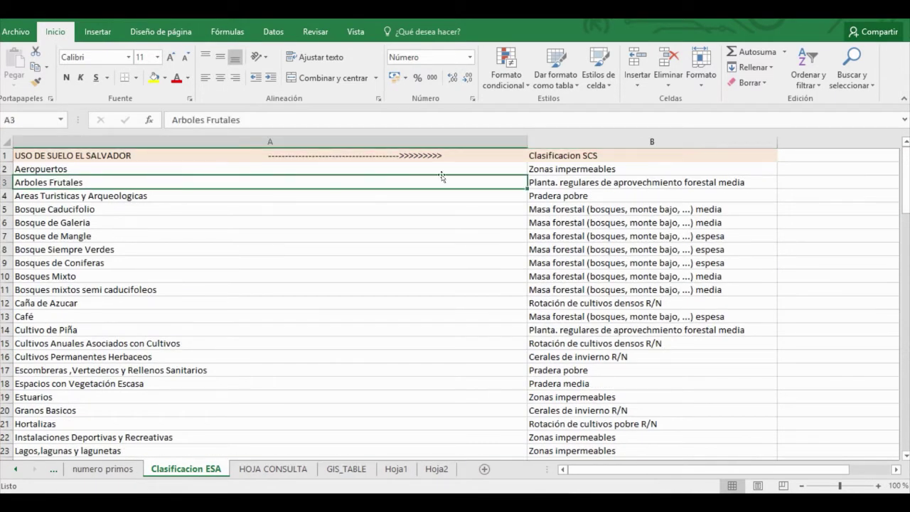
left_click(610, 182)
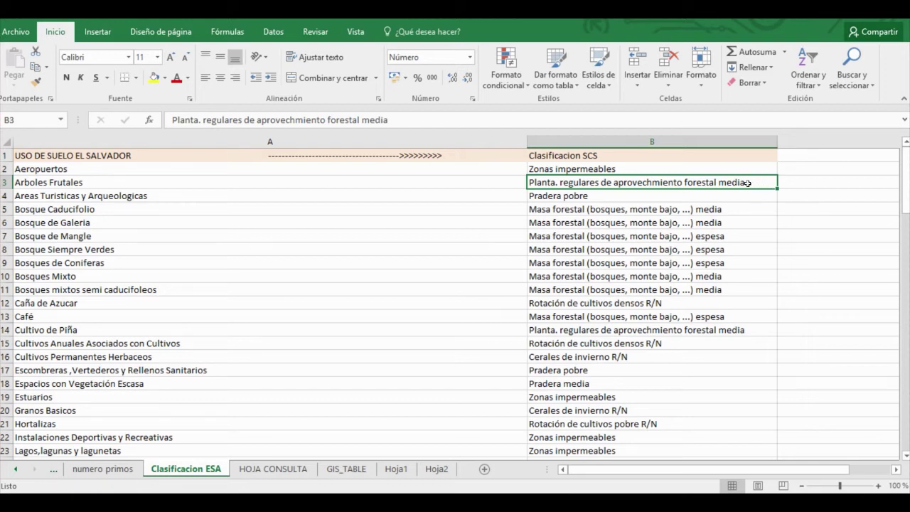
Step: Check the prime number for medium regular forest plantations in numero primos, return to ArcMap and widen the suelo_animas table to show every column
left_click(103, 469)
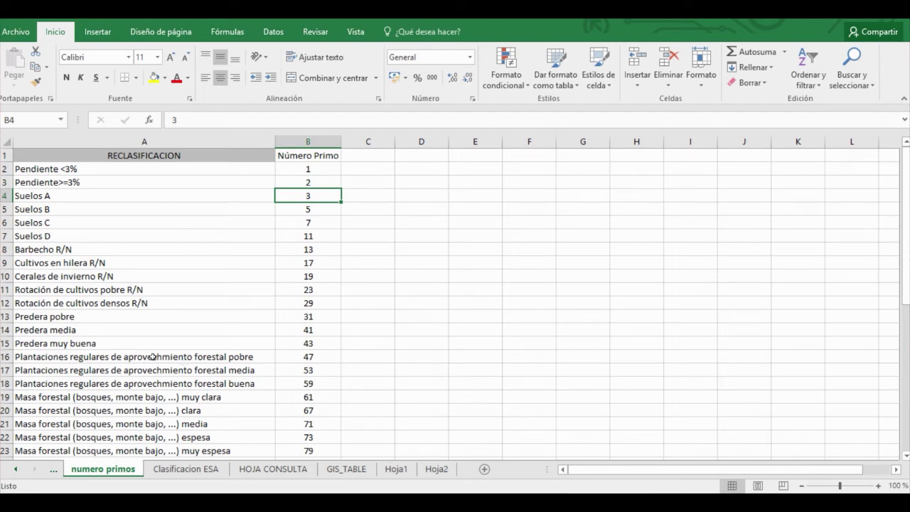
left_click(210, 371)
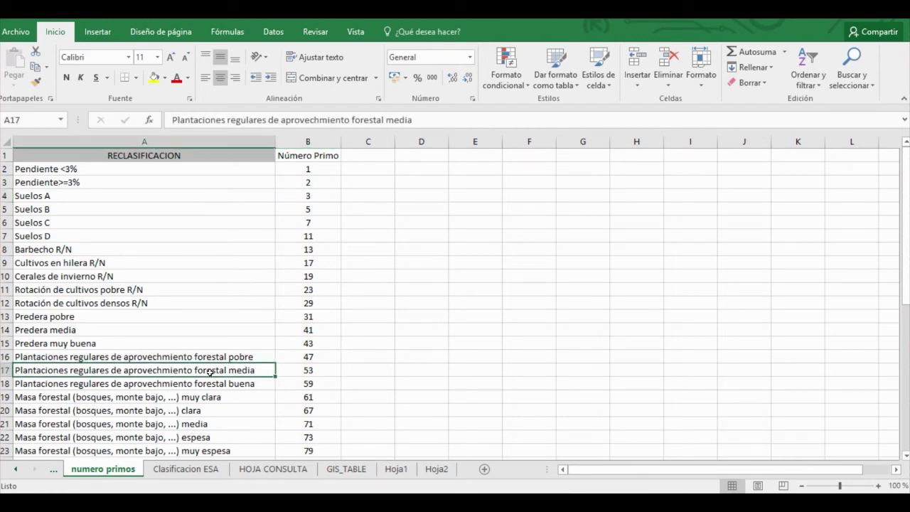
left_click(315, 371)
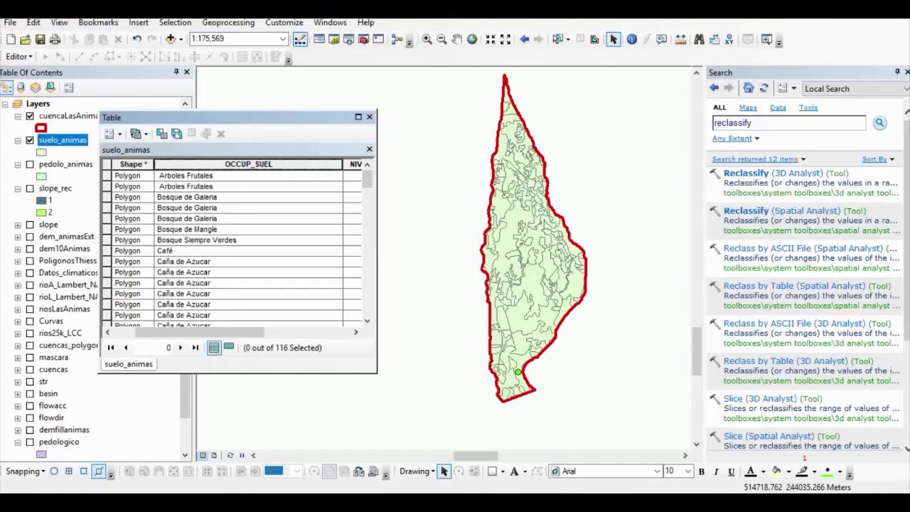
left_click_drag(377, 281, 713, 281)
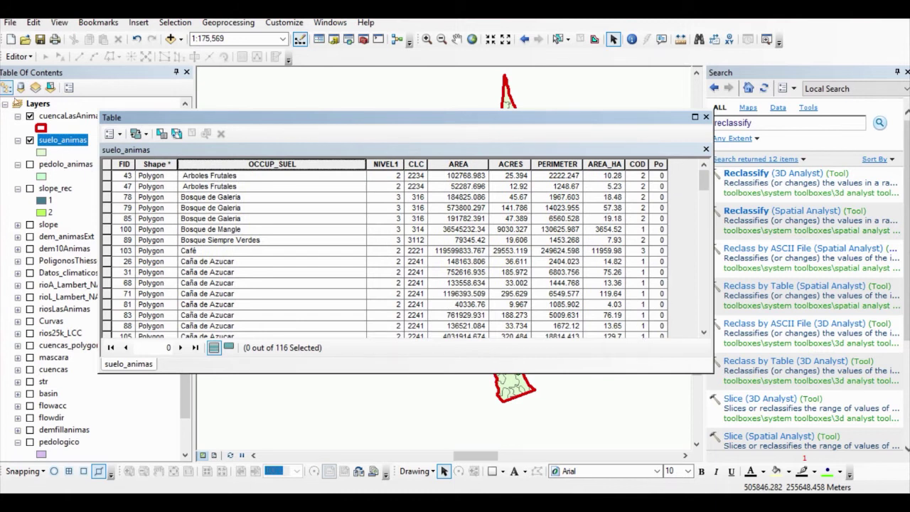
left_click(20, 56)
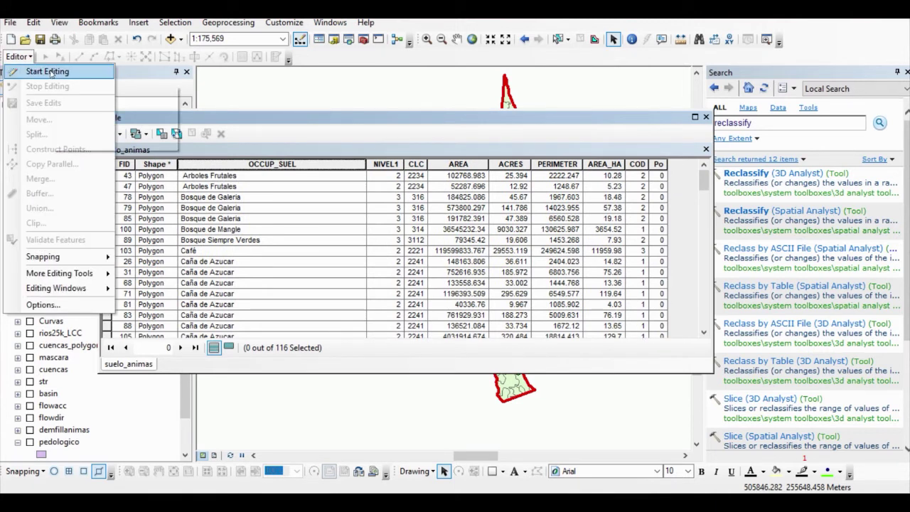
left_click(45, 73)
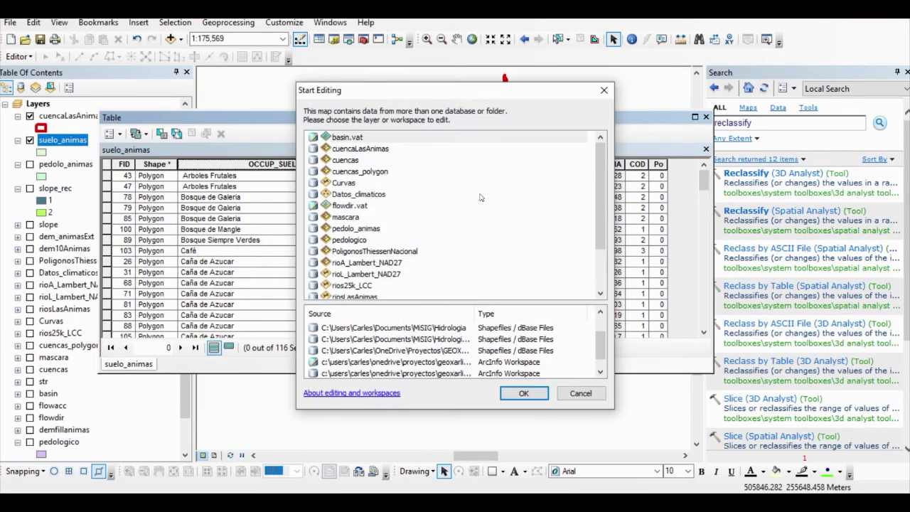
left_click(603, 89)
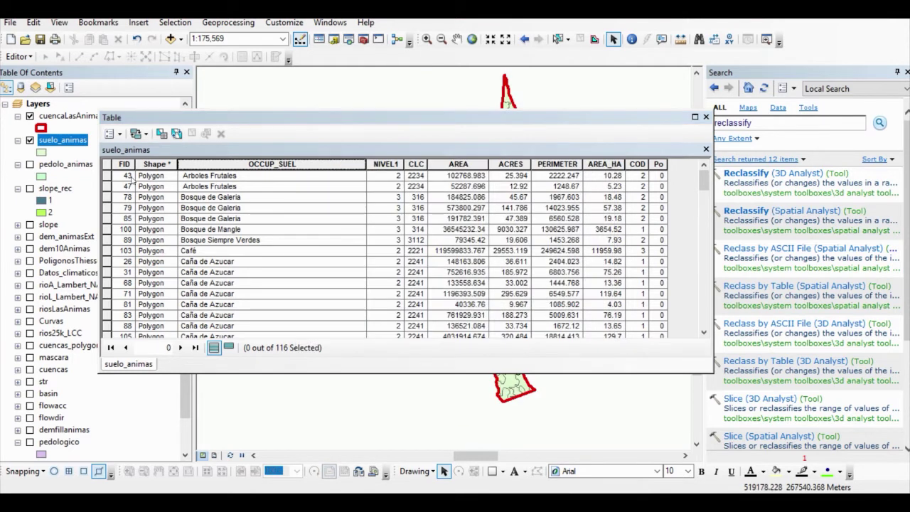
Step: Select the two Arboles Frutales records and calculate their Po field as 53, checking the prime number in Excel
left_click_drag(106, 176, 106, 186)
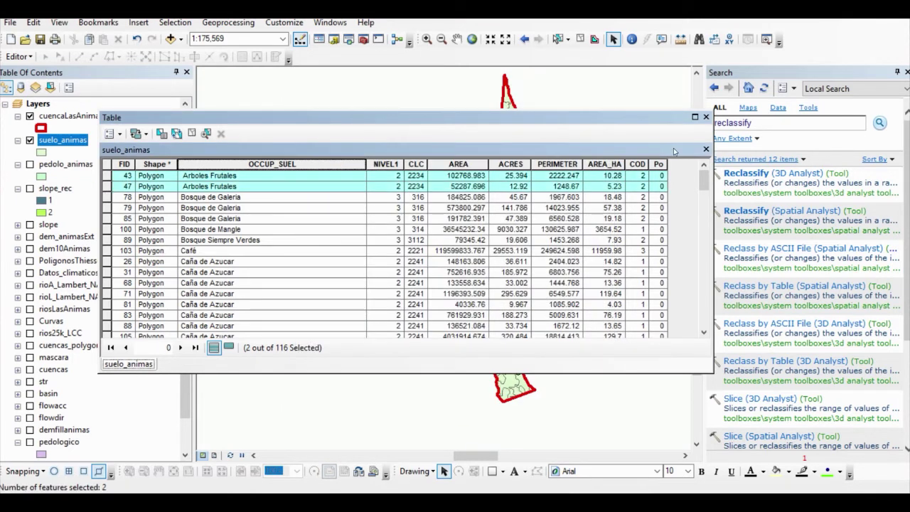
right_click(659, 163)
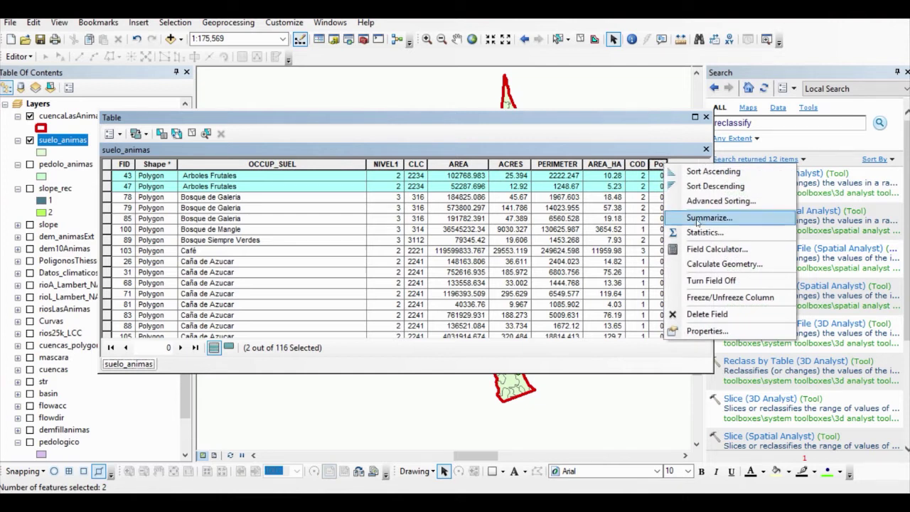
left_click(716, 249)
left_click(423, 279)
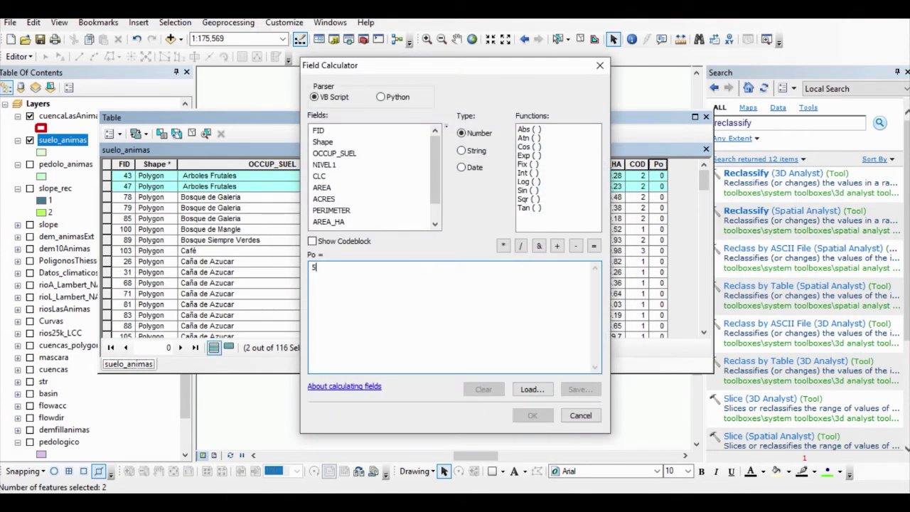
type("13")
key("alt+Tab")
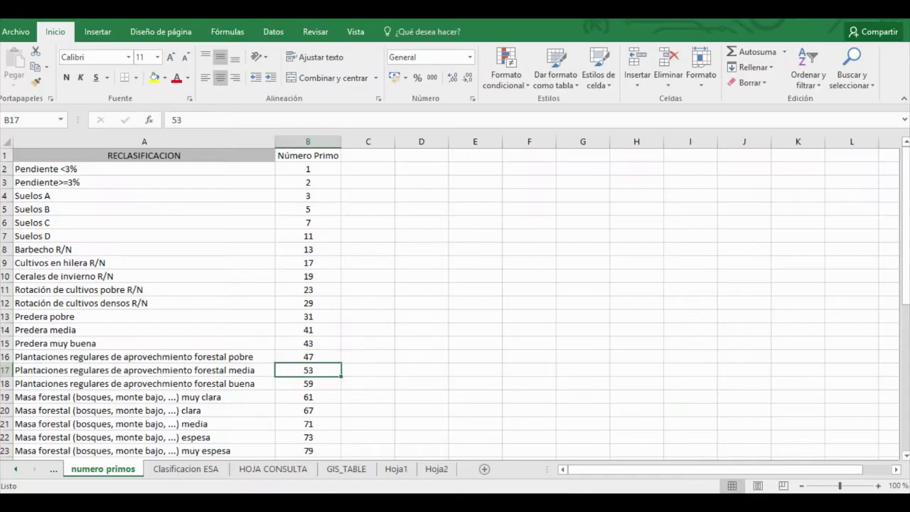
key("alt+Tab")
left_click(525, 414)
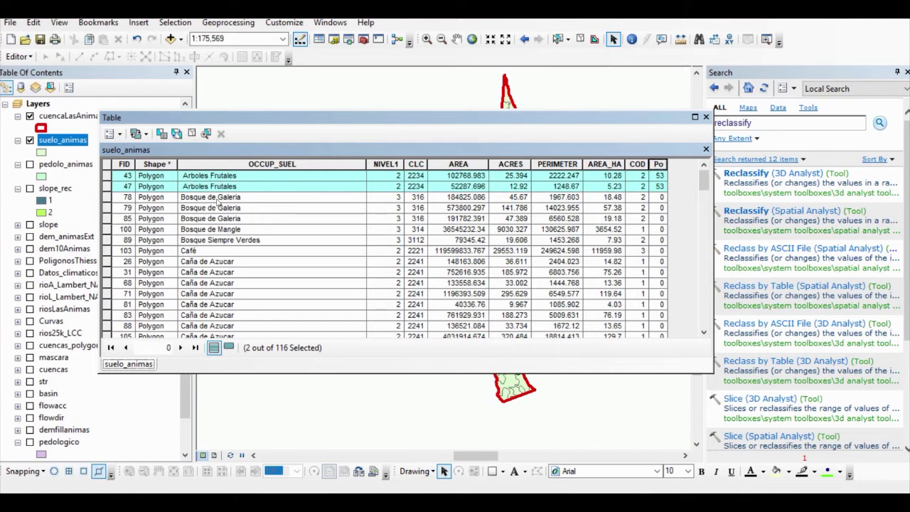
Step: Select the three Bosque de Galeria records and look up their SCS classification in Excel's Clasificacion ESA sheet
left_click_drag(110, 197, 112, 222)
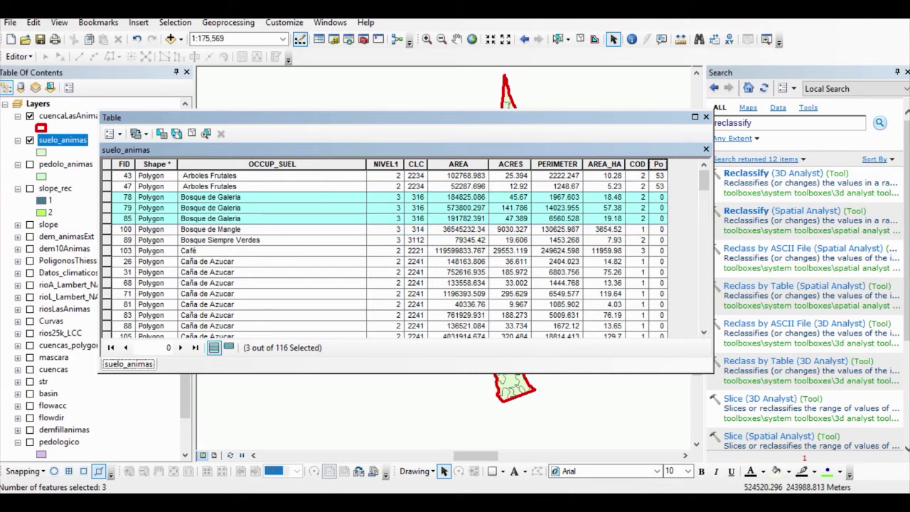
key("alt+Tab")
left_click(273, 468)
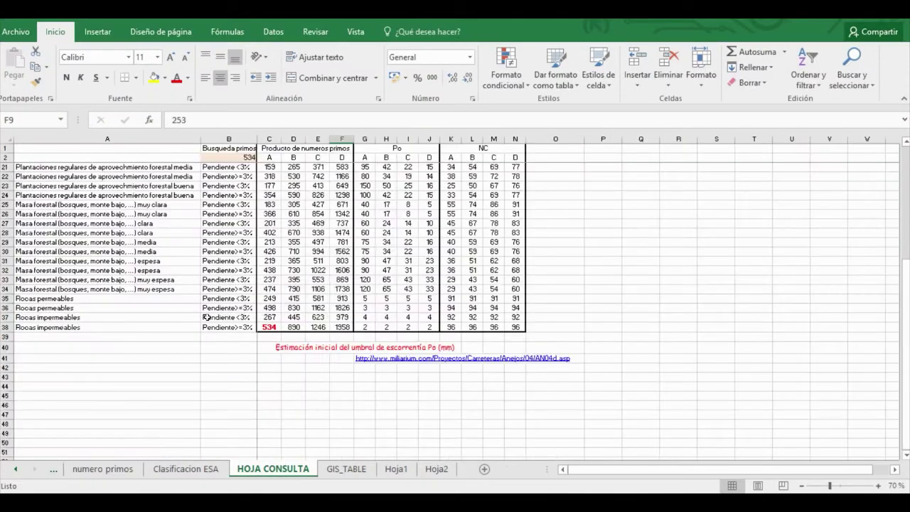
scroll(234, 364, "up", 6)
left_click(186, 469)
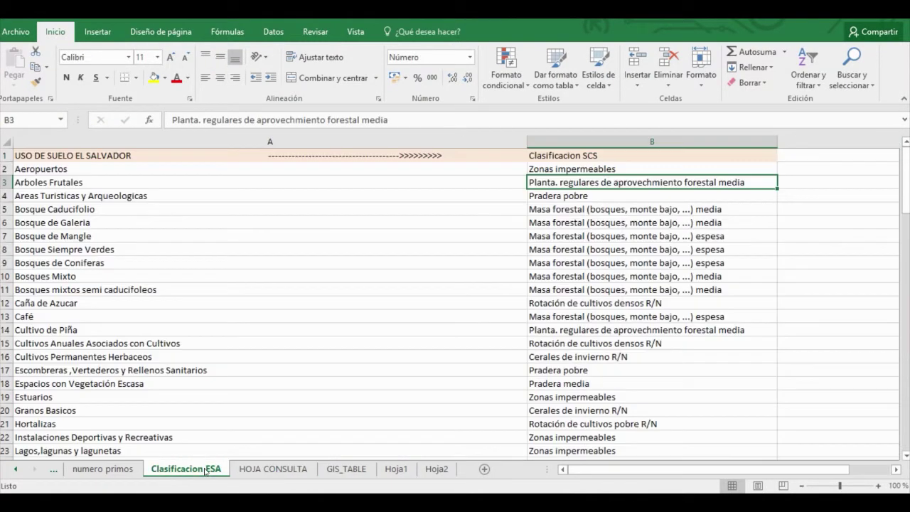
left_click(42, 222)
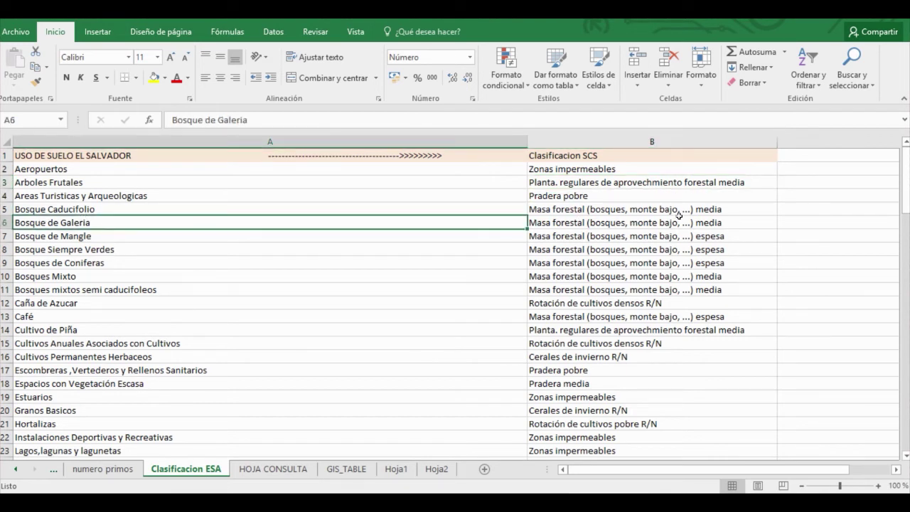
left_click(728, 221)
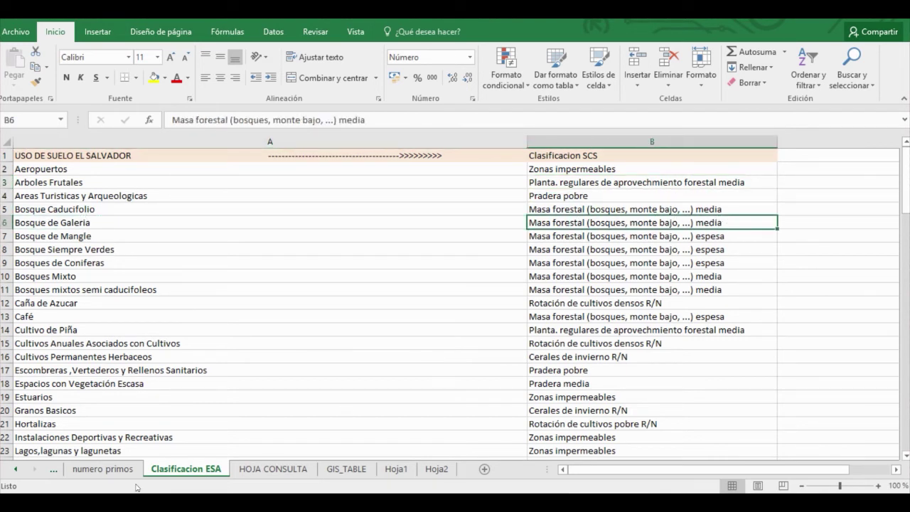
Step: Look up the prime number for medium forest mass (Masa forestal media) in the numero primos sheet
left_click(103, 469)
scroll(108, 427, "down", 1)
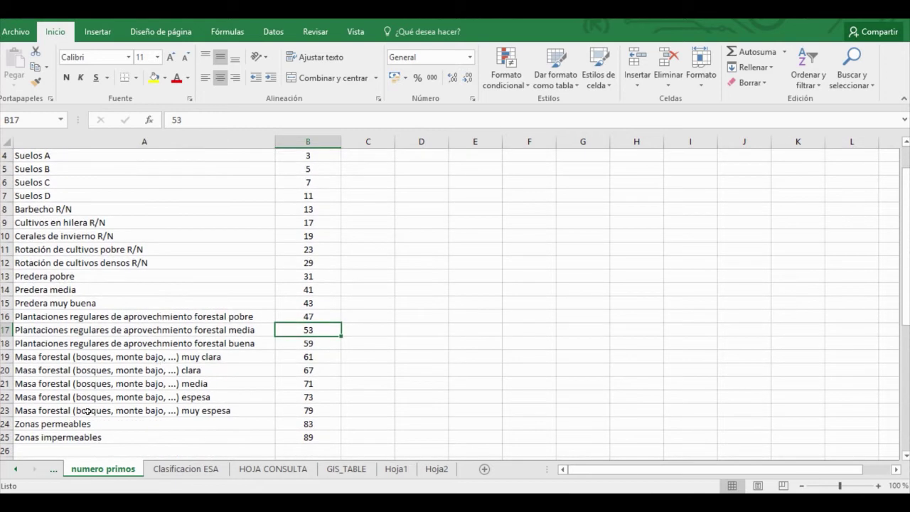
left_click(37, 371)
left_click(38, 382)
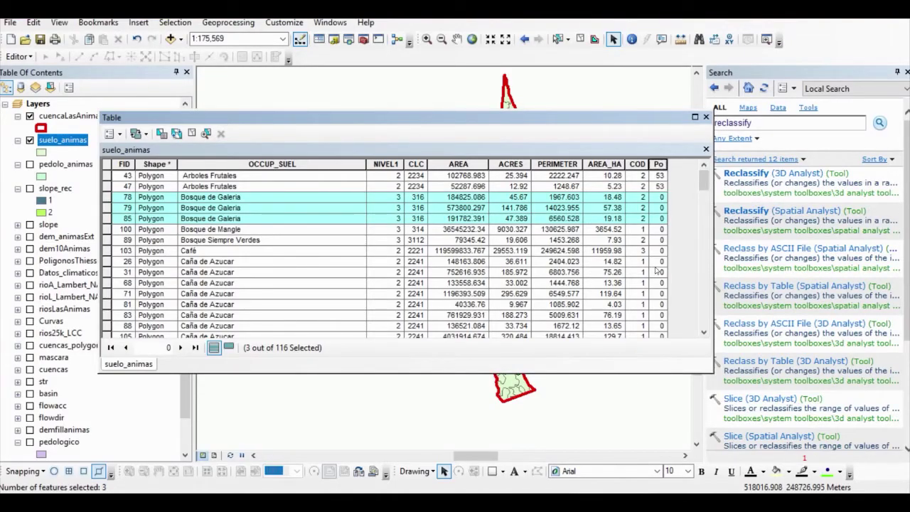
Step: In ArcMap, calculate the Po field of the selected Bosque de Galeria records as 71
right_click(657, 163)
left_click(736, 258)
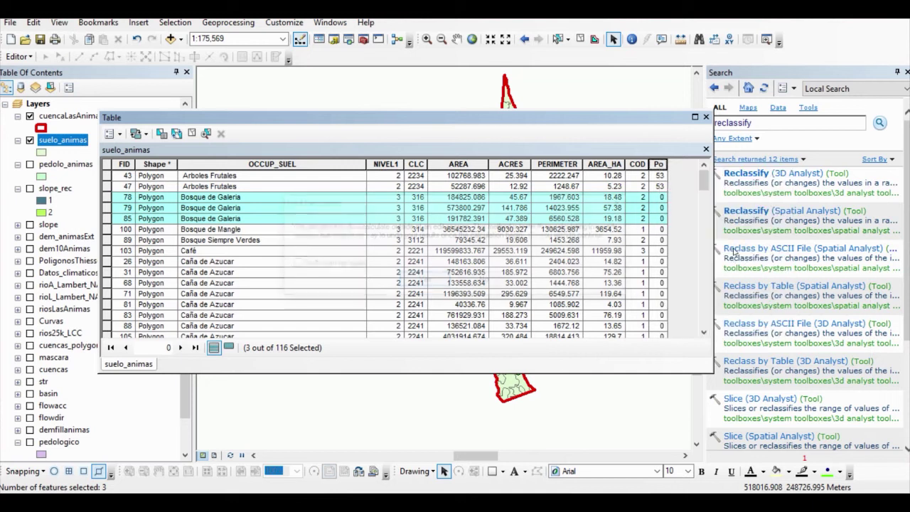
left_click(423, 280)
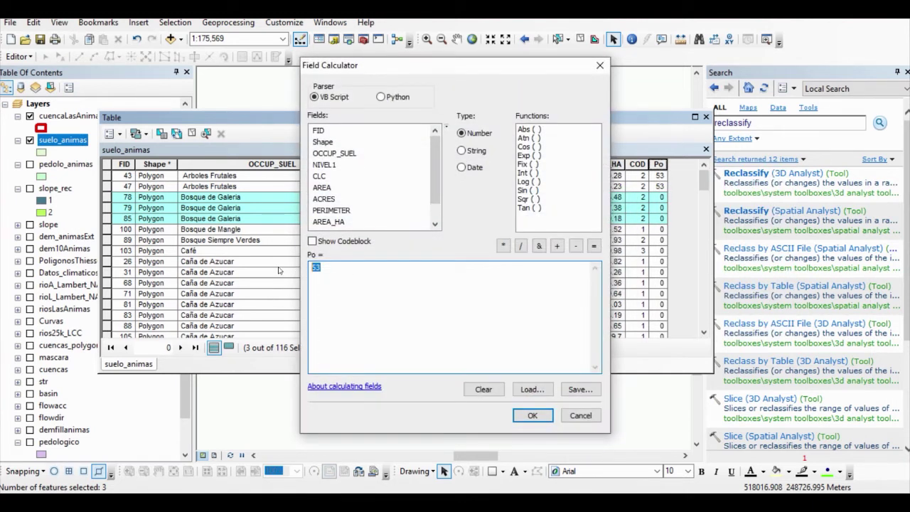
type("71")
left_click(532, 415)
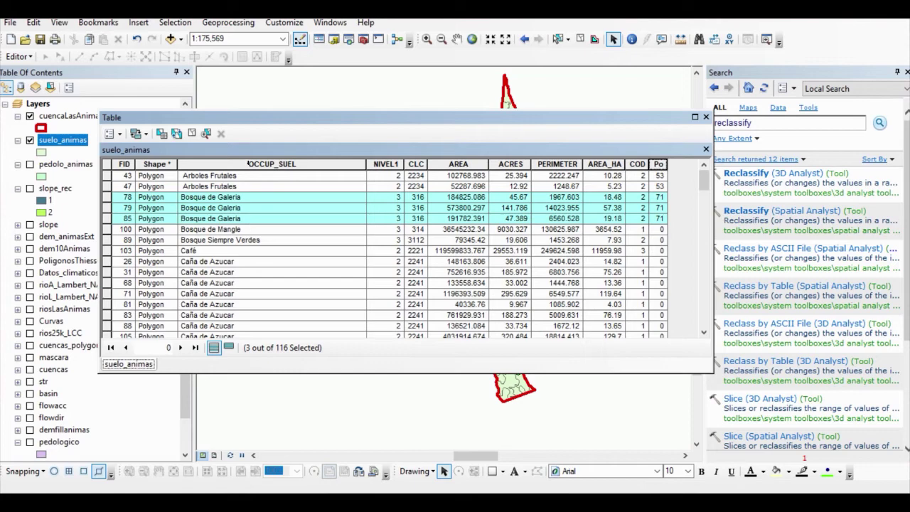
Step: Consult the prime number list in Excel, review the Po values throughout ArcMap's suelo_animas table, and close the table
key("alt+Tab")
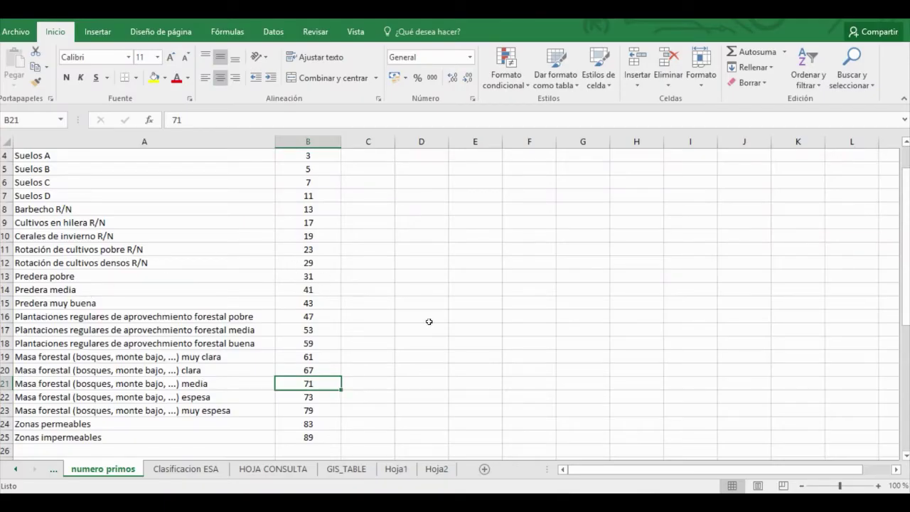
key("alt+Tab")
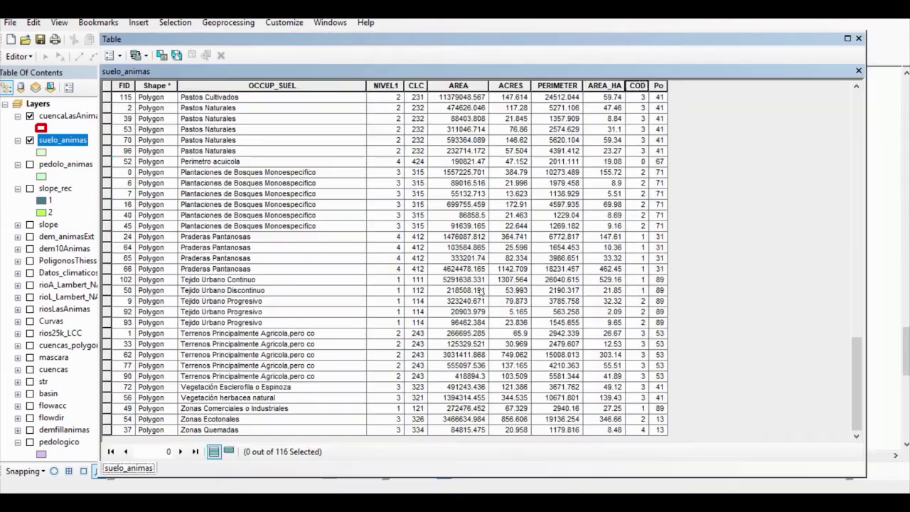
scroll(617, 273, "up", 6)
scroll(617, 273, "up", 15)
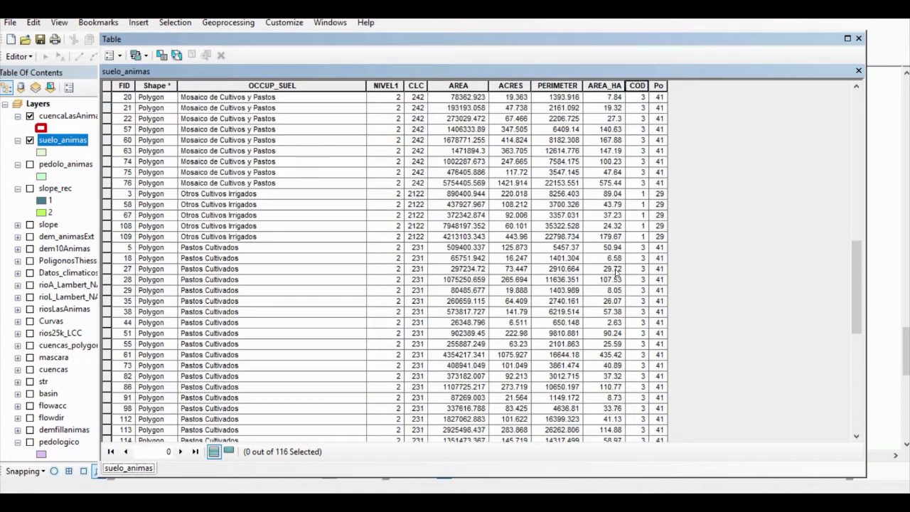
left_click_drag(855, 142, 855, 124)
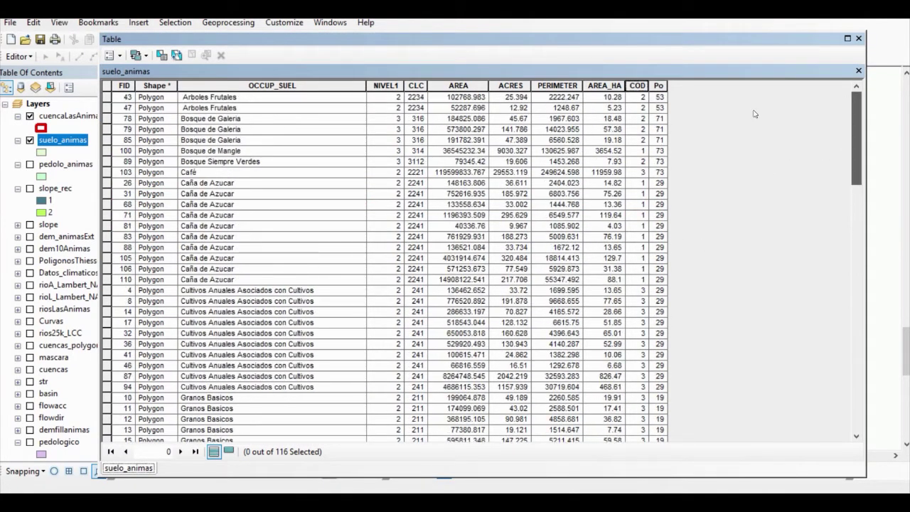
left_click(658, 85)
scroll(652, 199, "down", 20)
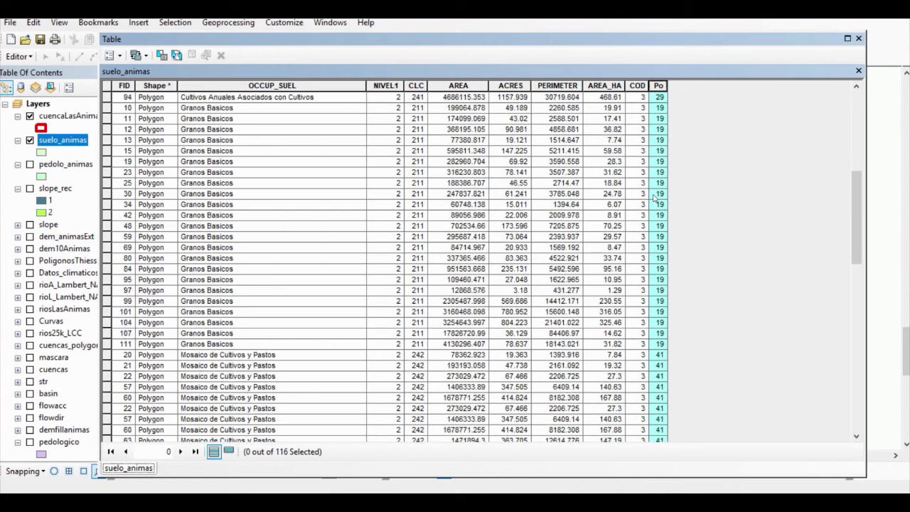
scroll(658, 237, "up", 20)
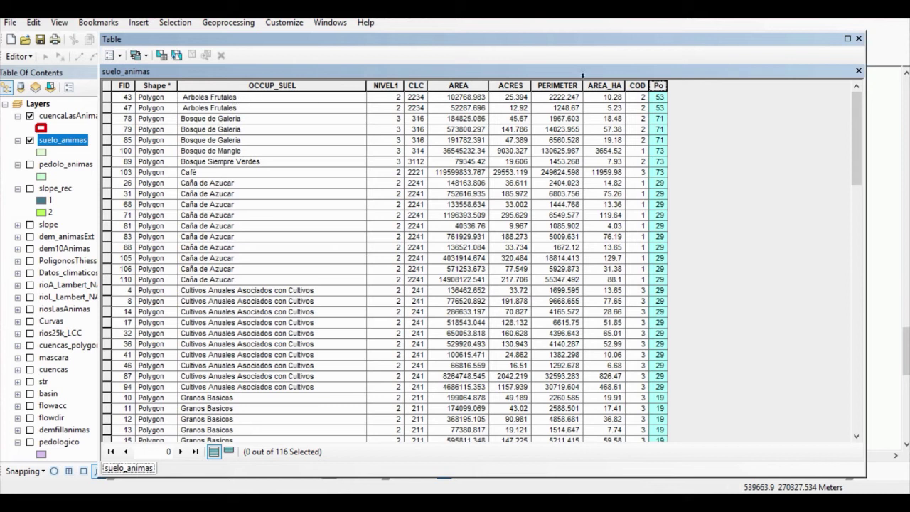
left_click(858, 38)
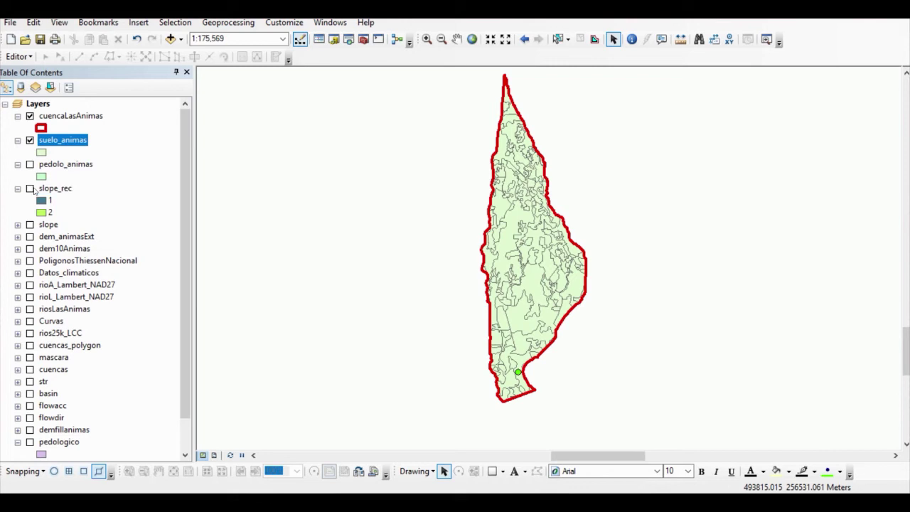
Step: View slope_rec with suelo_animas hidden, then hide slope_rec and display the pedolo_animas and suelo_animas layers
left_click(30, 188)
left_click(30, 140)
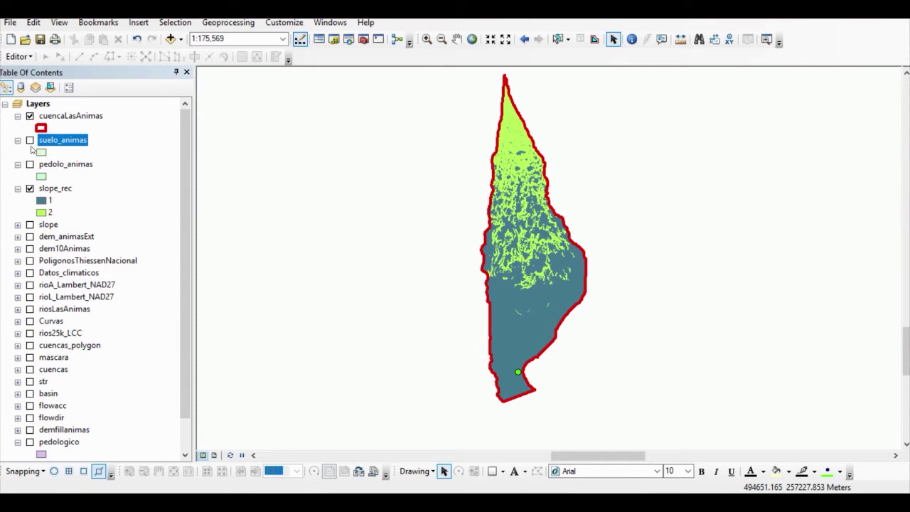
left_click(30, 188)
left_click(30, 164)
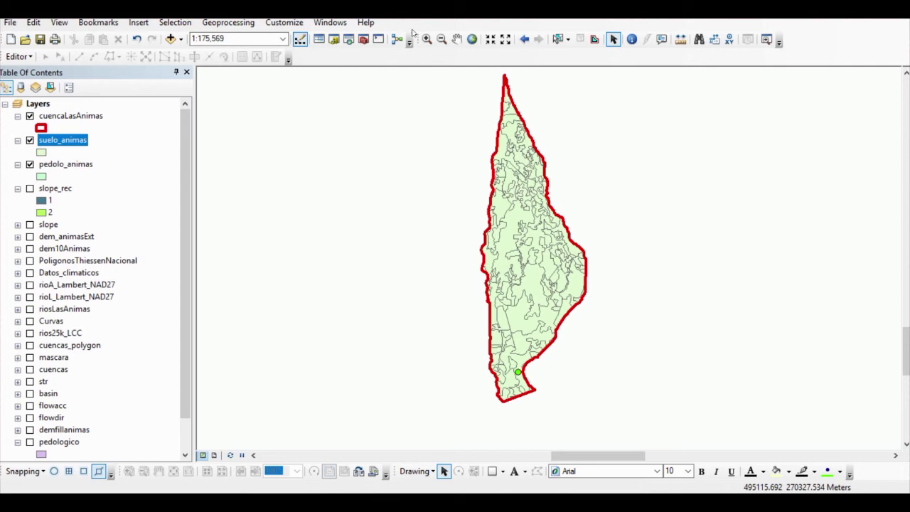
Step: Search the geoprocessing tools for "feature to raster" and open the Feature to Raster conversion tool
left_click(348, 40)
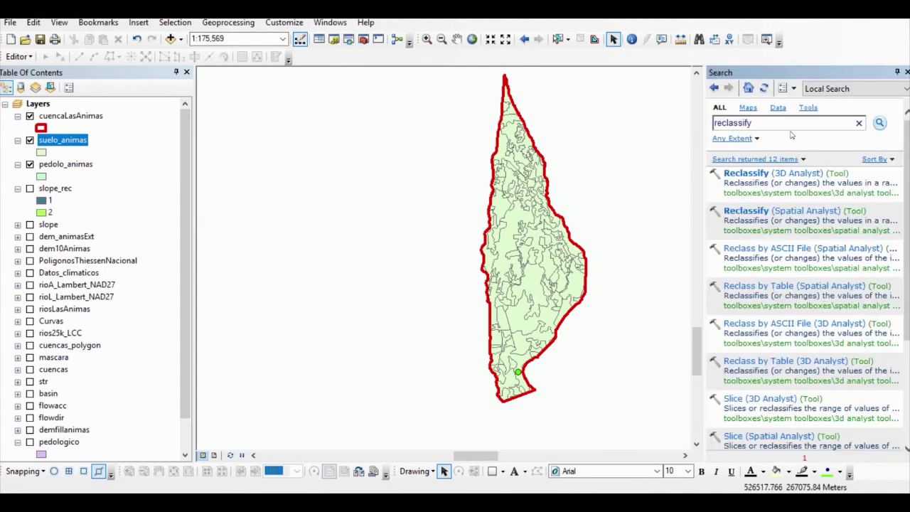
type("feature to raster")
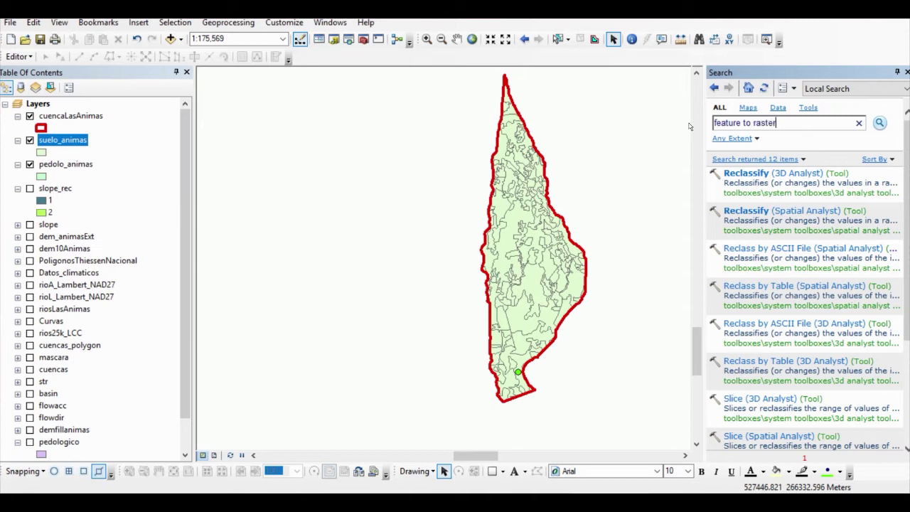
key("Return")
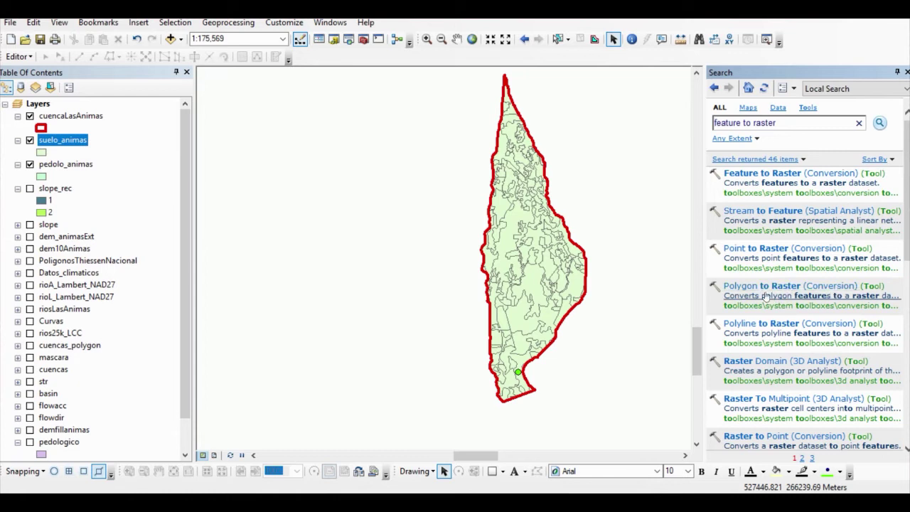
left_click(752, 173)
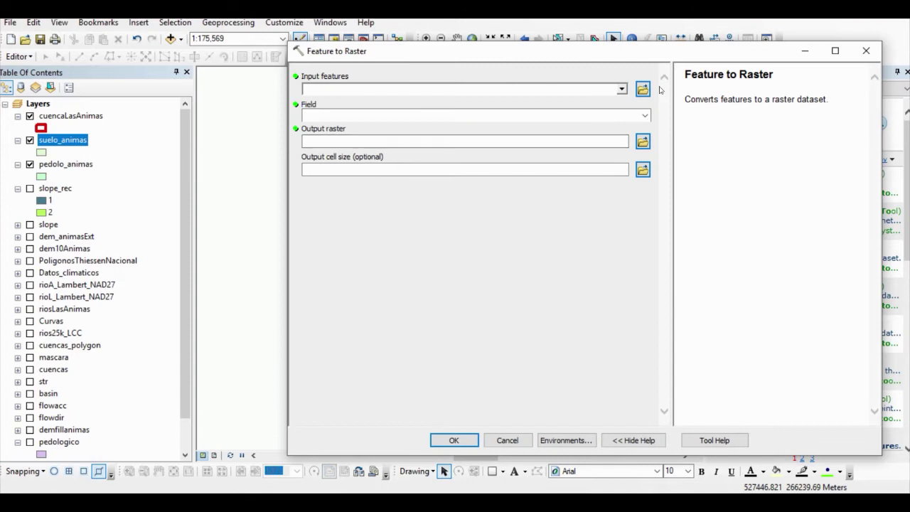
Step: Set suelo_animas as the input features and Po as the field for the raster conversion
left_click(621, 90)
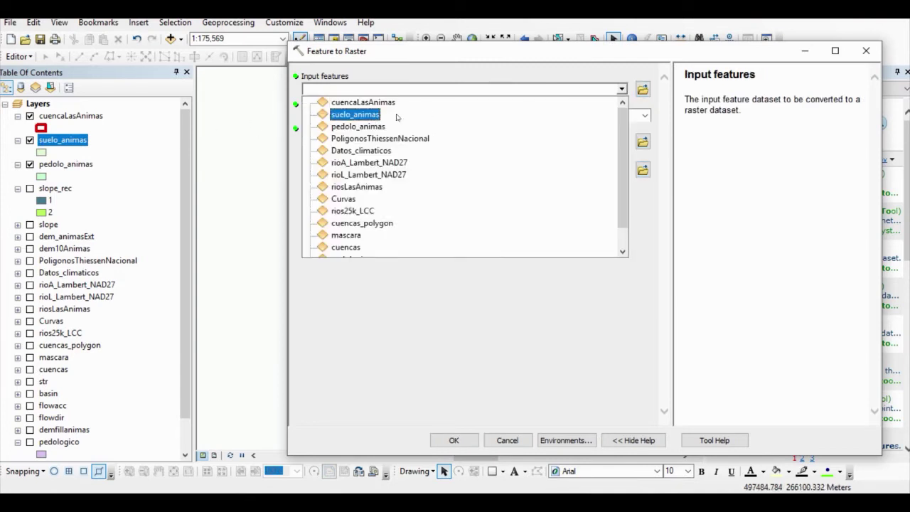
left_click(356, 114)
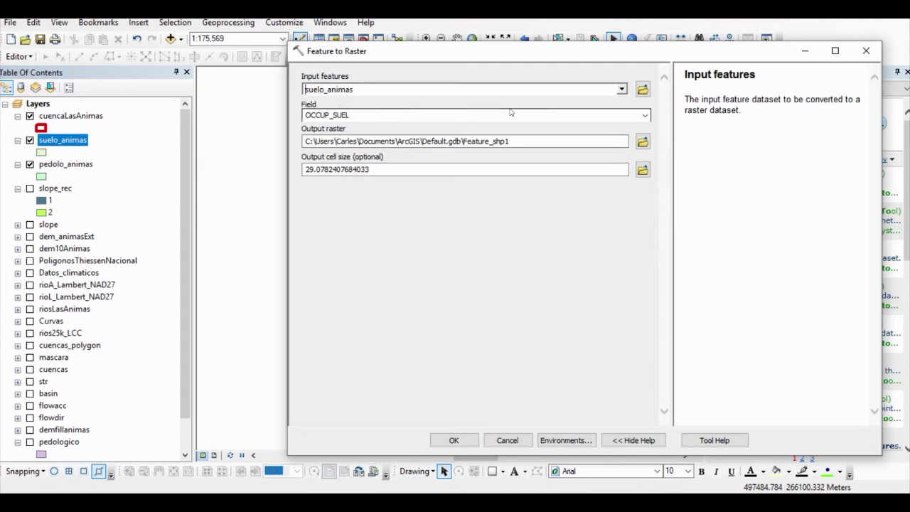
left_click(644, 115)
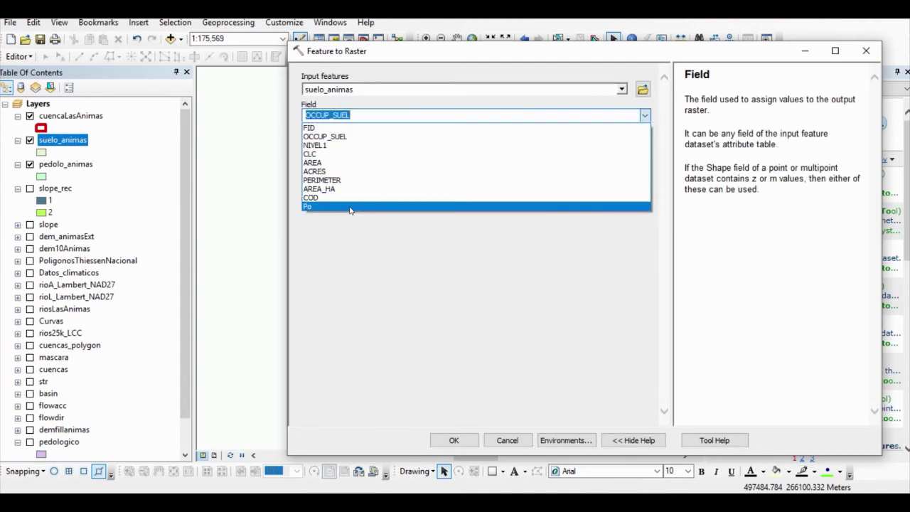
left_click(350, 206)
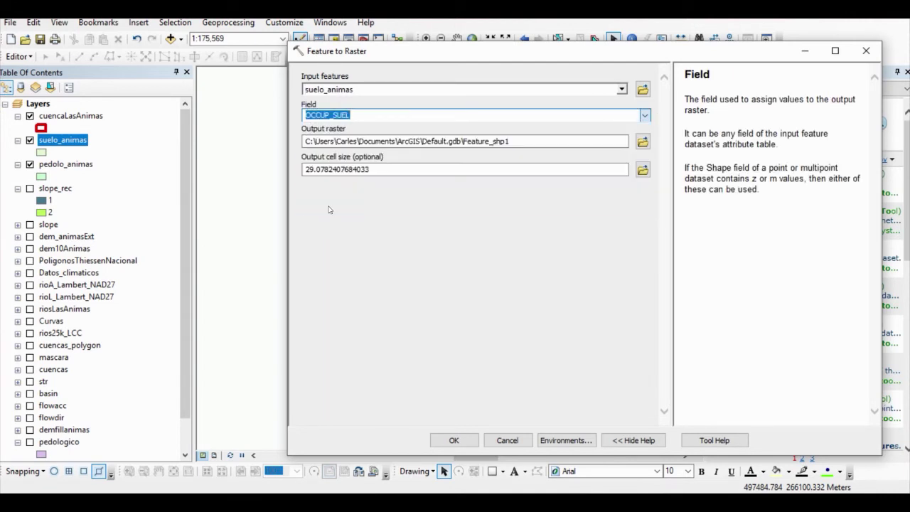
Step: Set the output raster of the suelo_animas conversion to suelo_ras in the project's home folder
left_click(642, 142)
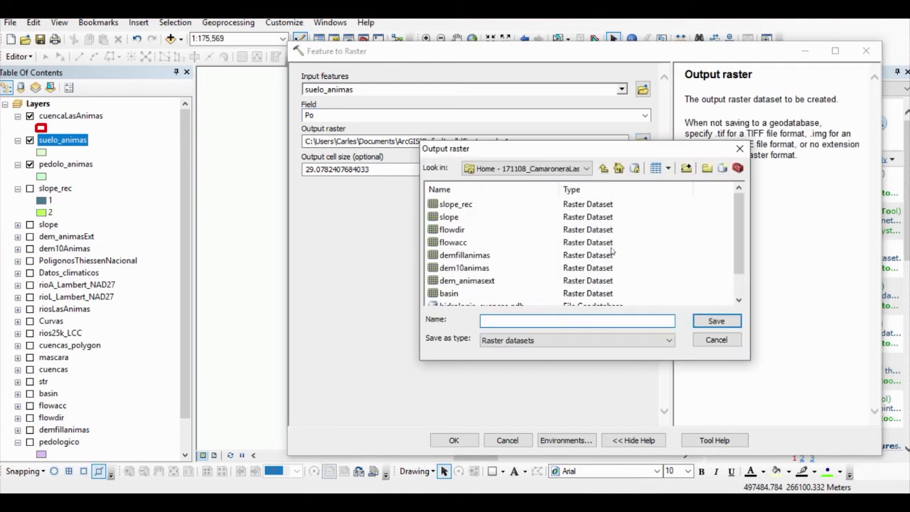
scroll(611, 250, "down", 1)
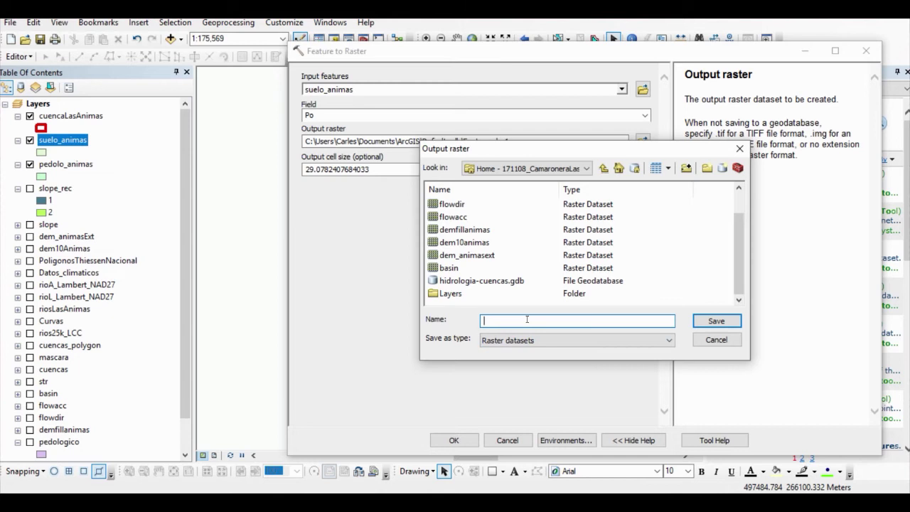
type("suelo_ras")
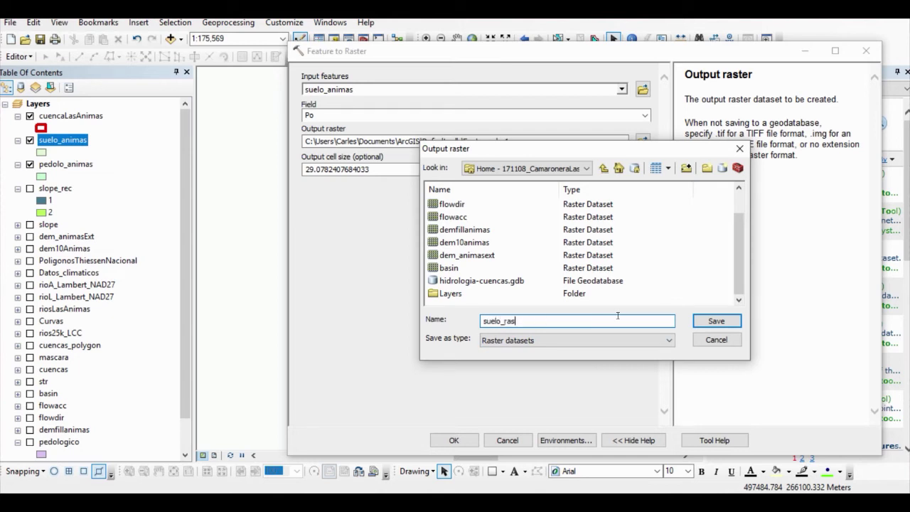
left_click(715, 321)
Step: Run the conversion with an output cell size of 20, and hide suelo_animas and pedolo_animas to expose the suelo_ras raster
left_click(387, 169)
left_click_drag(388, 170, 281, 161)
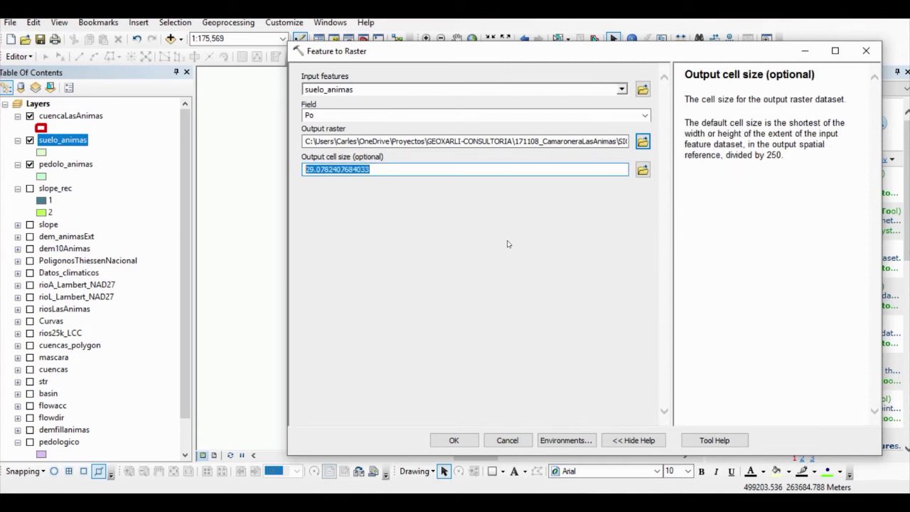
type("20")
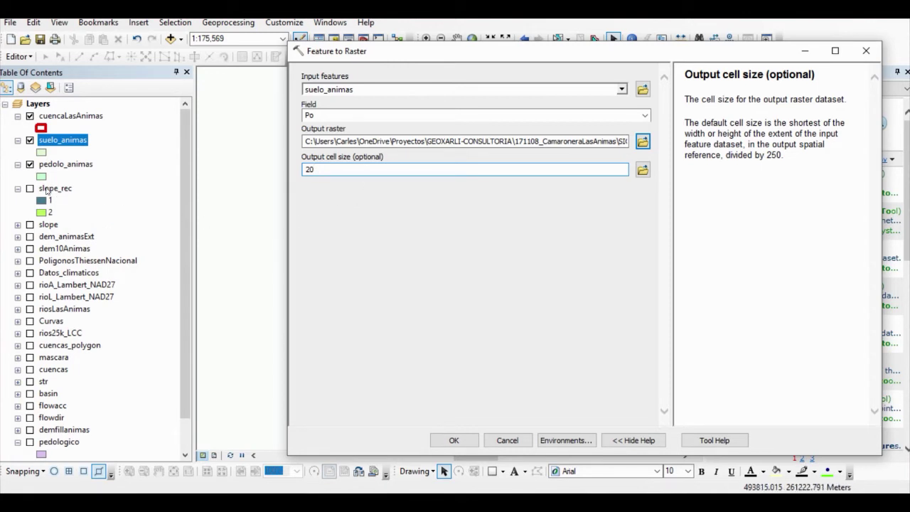
left_click(455, 440)
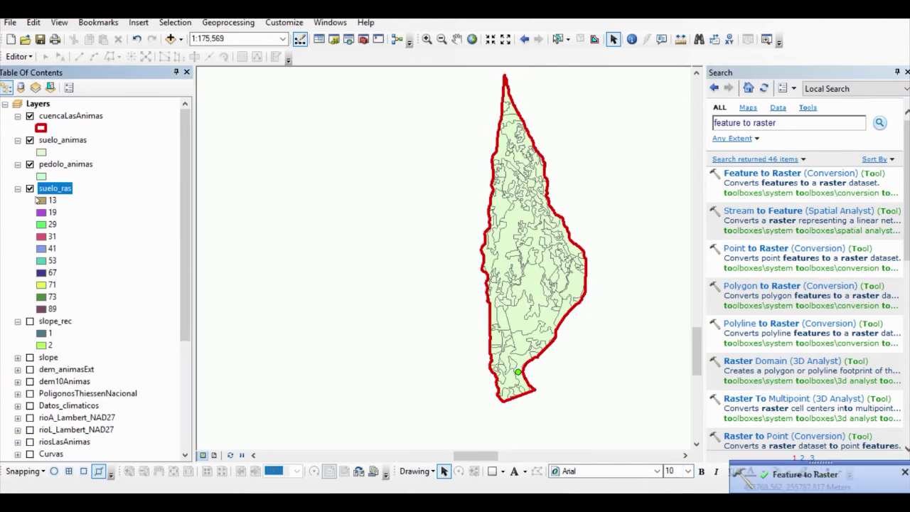
left_click(30, 140)
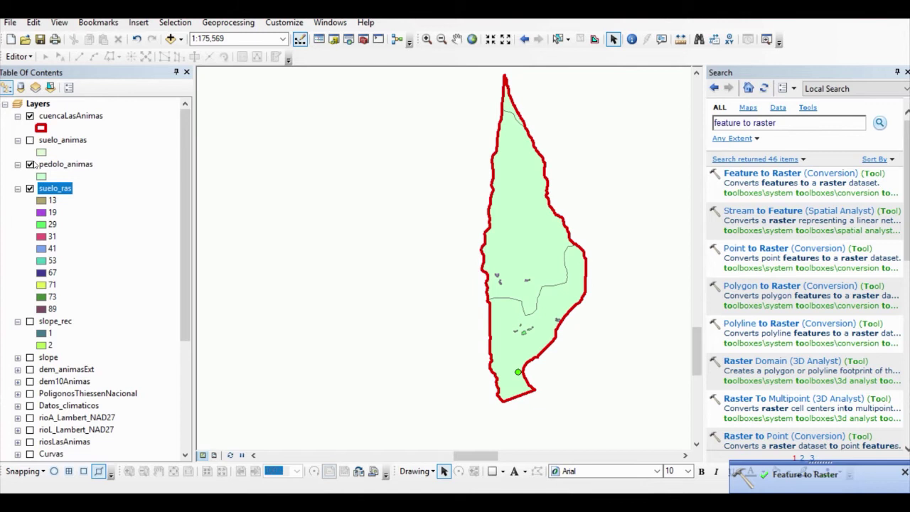
left_click(30, 164)
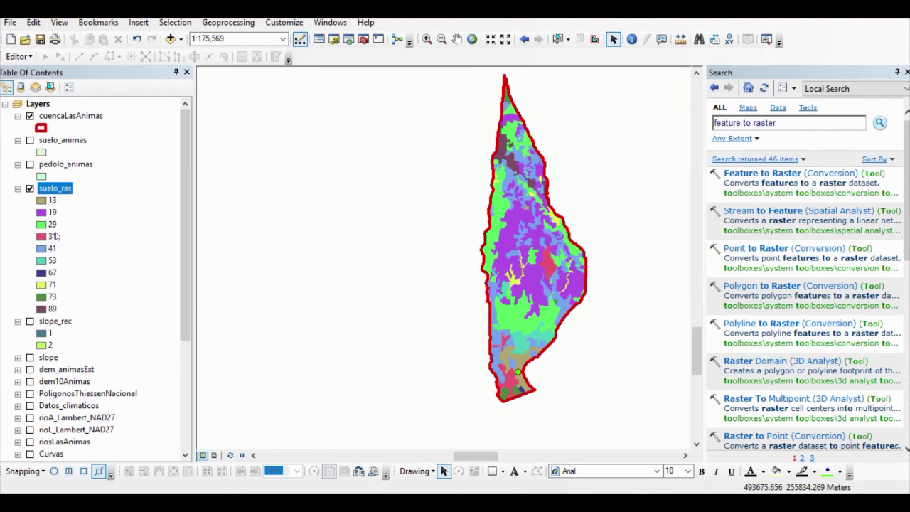
Step: Reopen the Feature to Raster tool with pedolo_animas as the input features and po_COD as the field
left_click(773, 175)
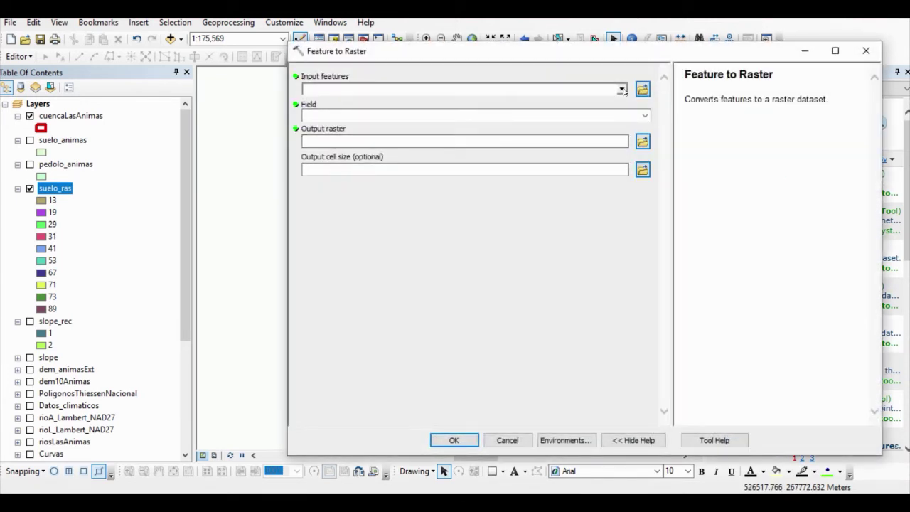
left_click(622, 89)
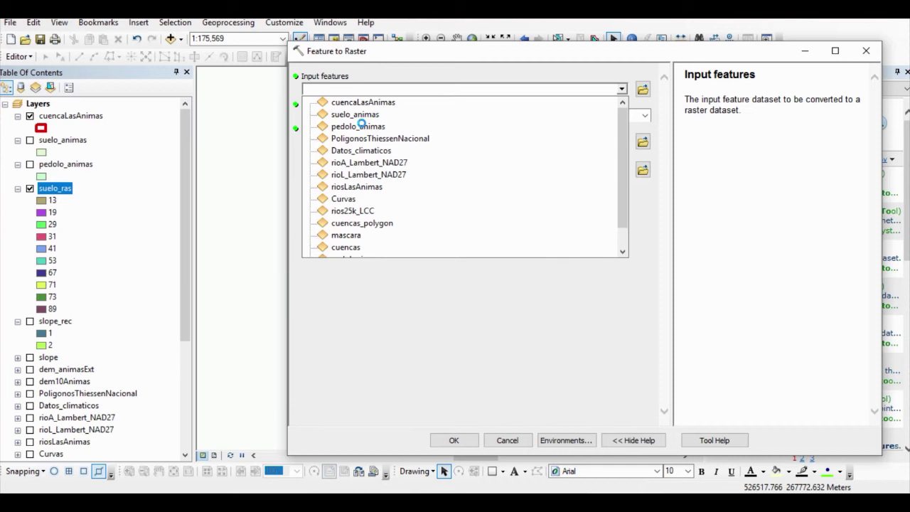
left_click(358, 126)
left_click(644, 115)
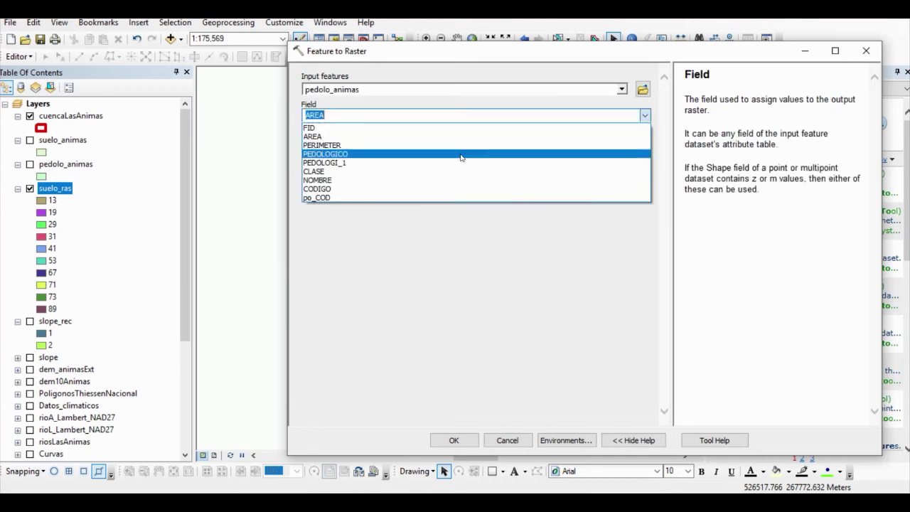
left_click(362, 198)
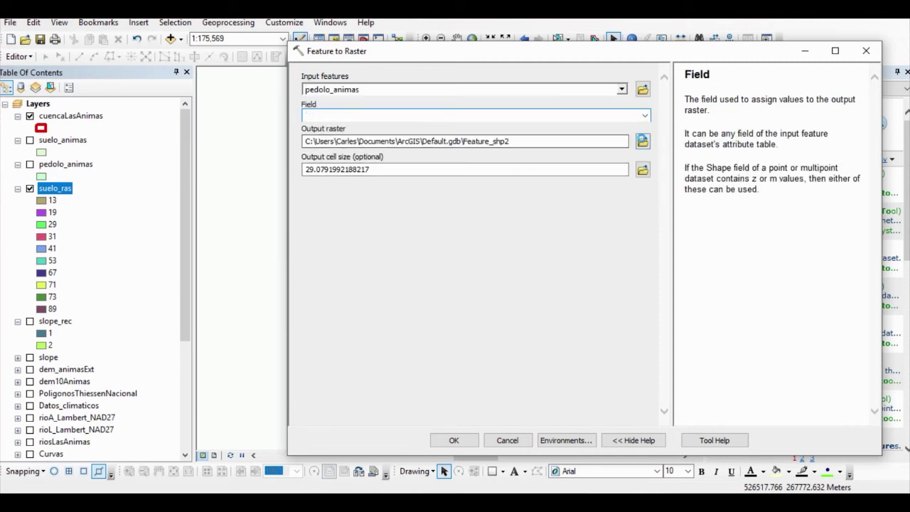
Step: Convert pedolo_animas to a raster saved as pedol_ras with a cell size of 20, and collapse the suelo_ras legend
left_click(642, 141)
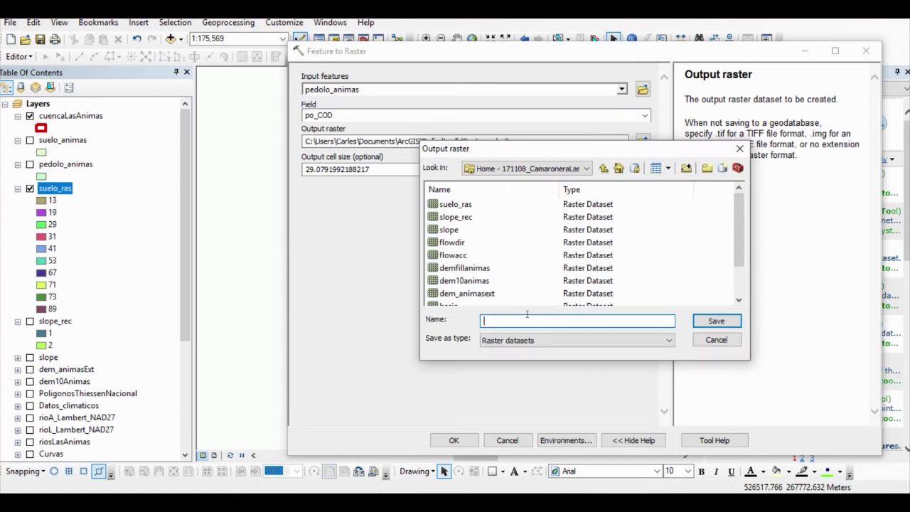
type("pedol_ras")
left_click(716, 321)
key("Tab")
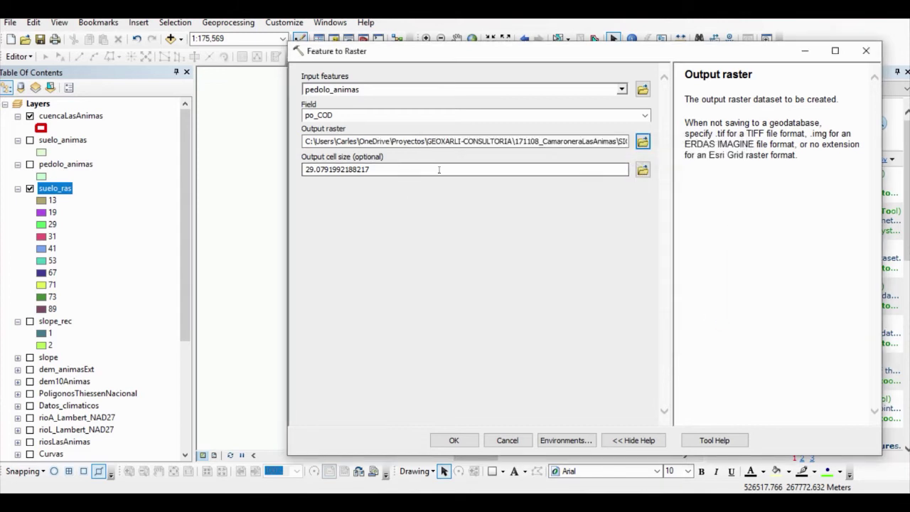
type("20")
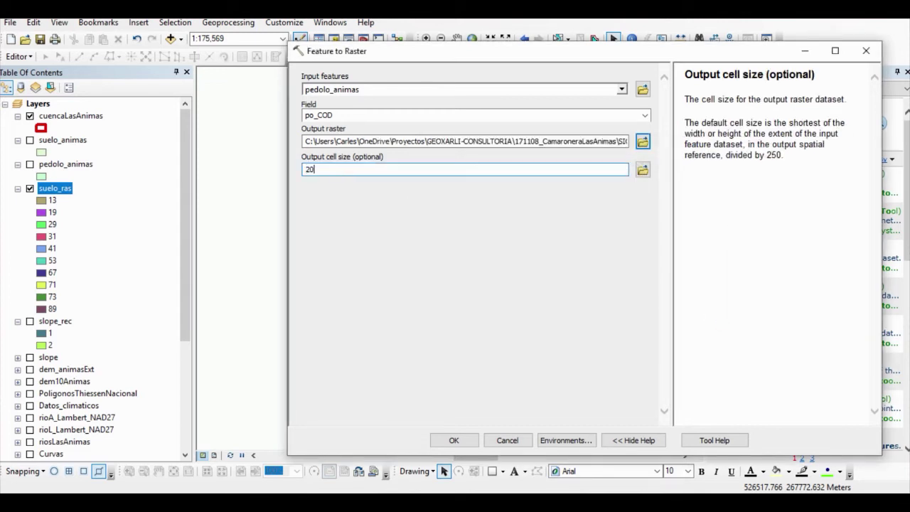
left_click(502, 322)
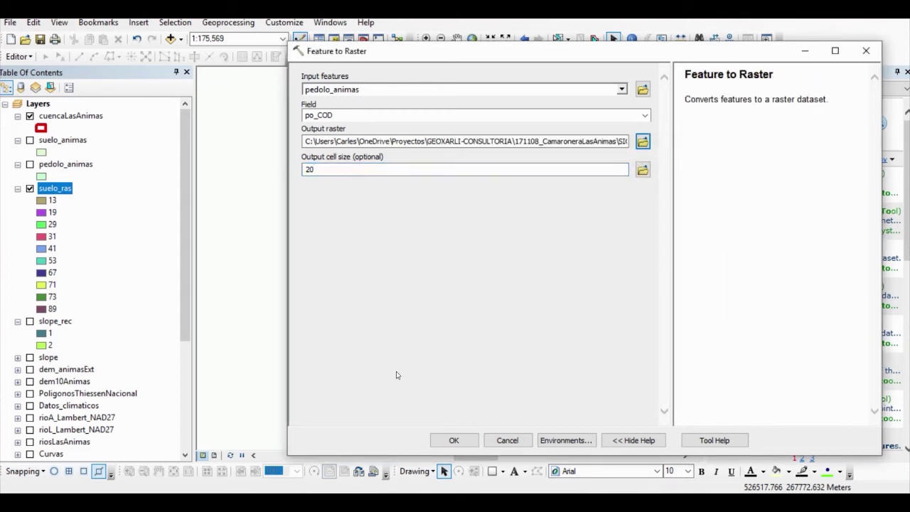
left_click(455, 440)
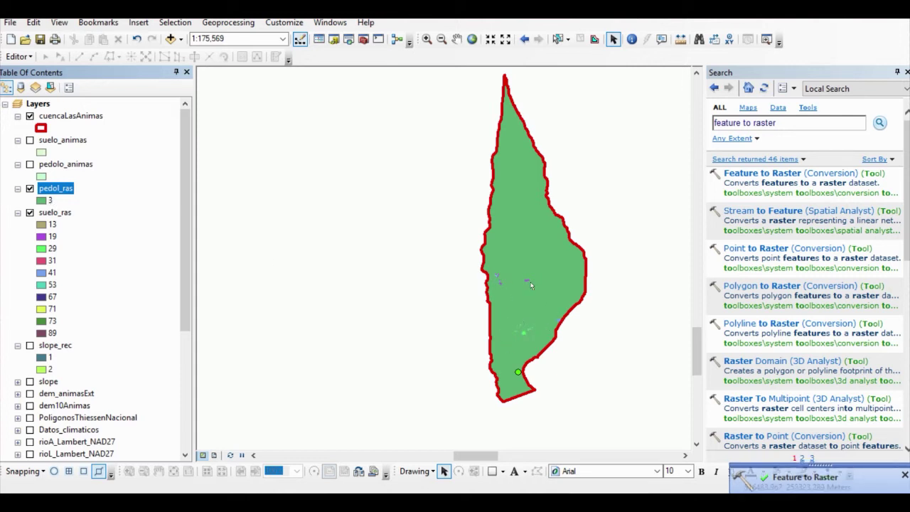
left_click(17, 212)
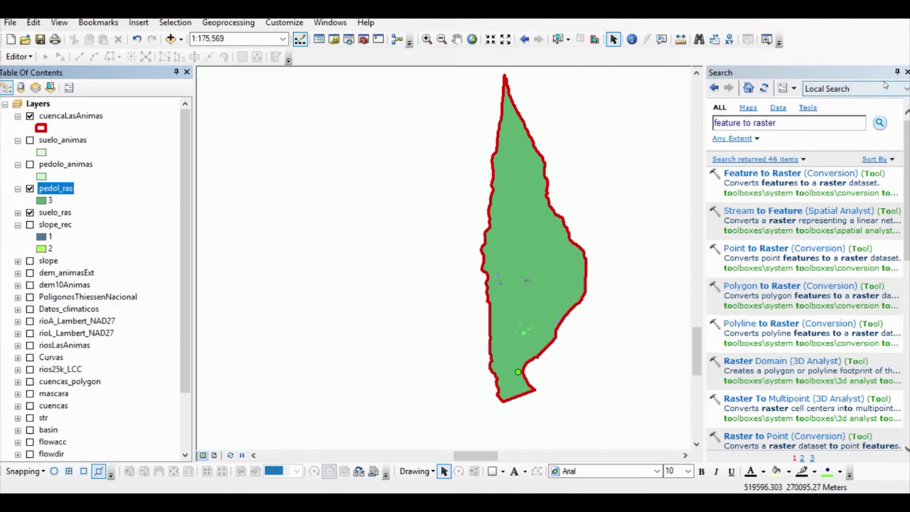
Step: Search the geoprocessing tools for "raster calculator" and open the Spatial Analyst Raster Calculator
left_click_drag(776, 122, 709, 125)
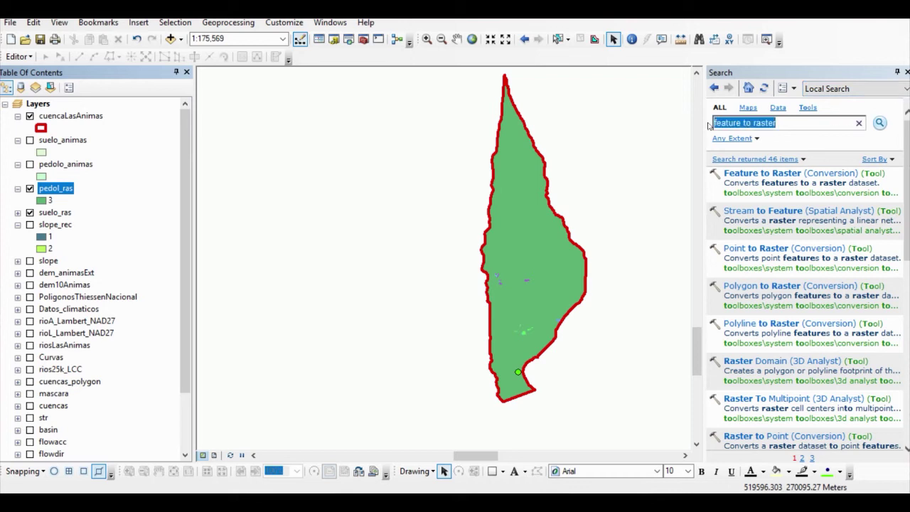
type("raster")
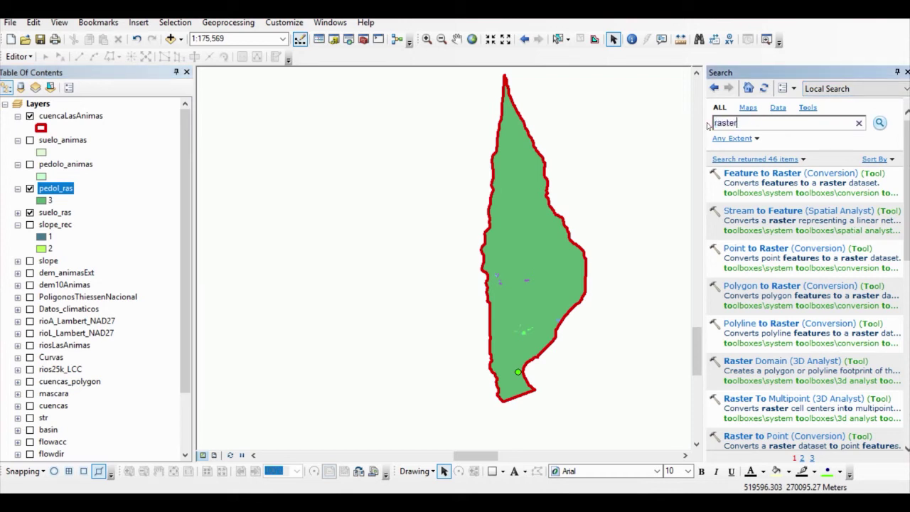
type(" calcu")
key("BackSpace")
key("BackSpace")
key("BackSpace")
key("Return")
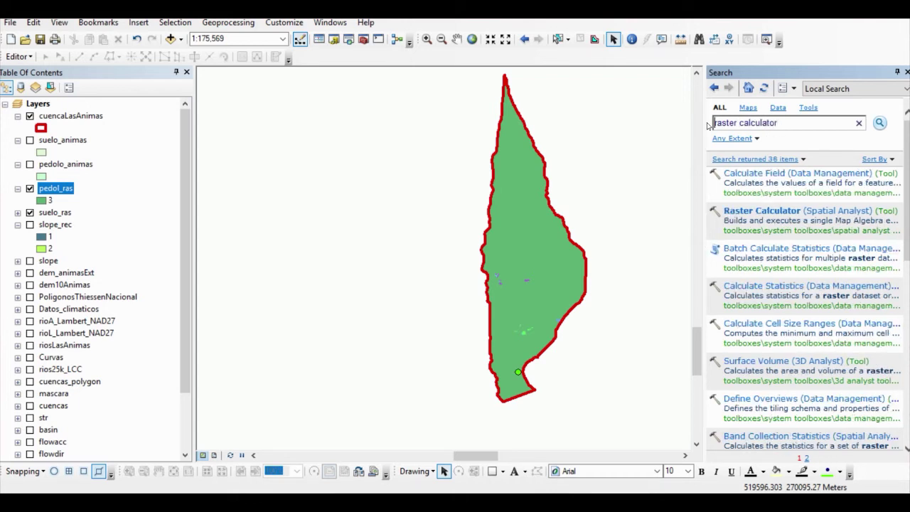
left_click(757, 211)
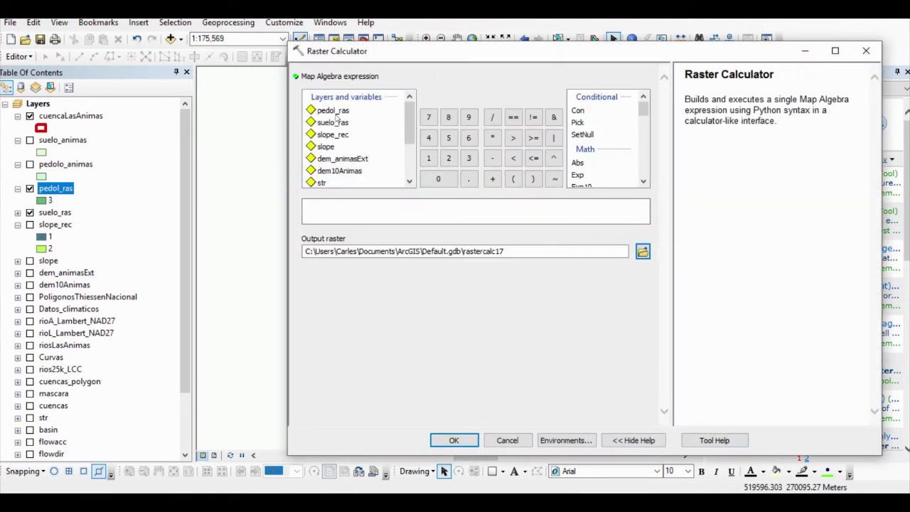
Step: Build the map algebra expression "pedol_ras" * "suelo_ras" * "slope_rec"
double_click(319, 114)
left_click(492, 141)
double_click(334, 125)
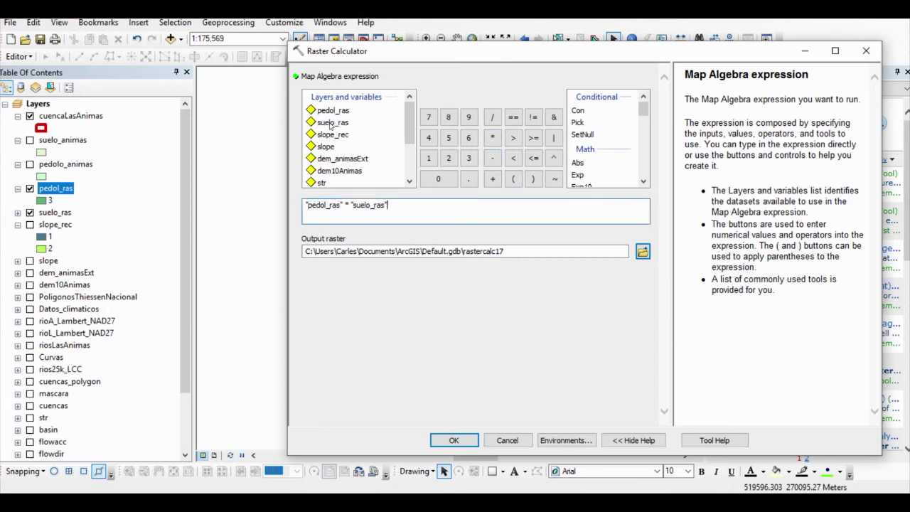
left_click(493, 140)
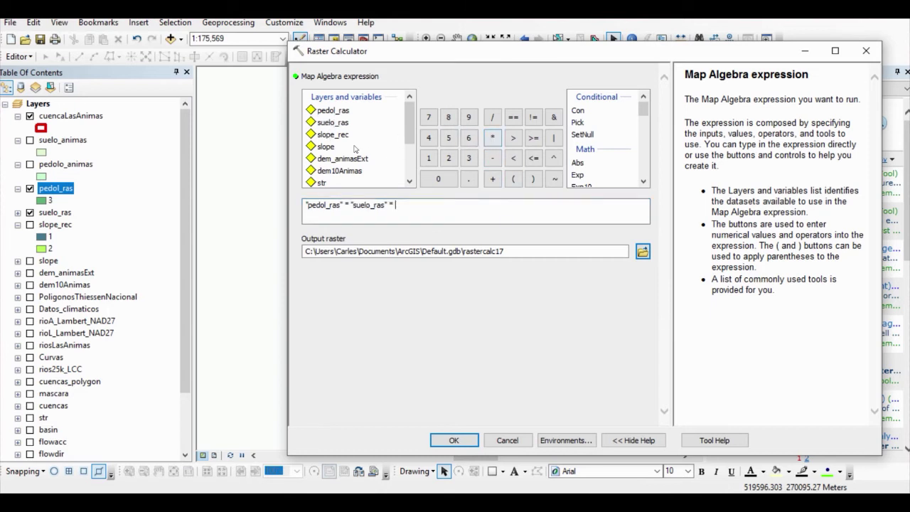
double_click(328, 134)
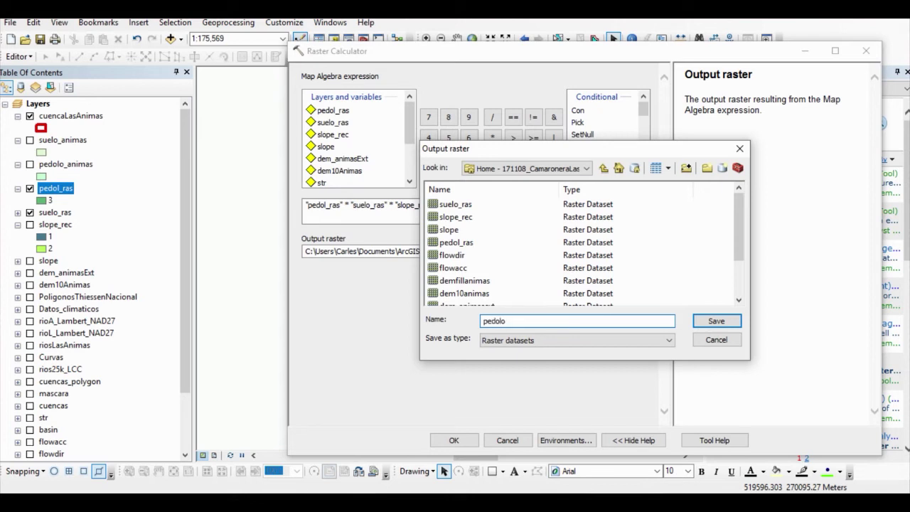
Step: Save the calculation's output raster as umbralPo in the home folder and run the Raster Calculator
type("pedo")
key("BackSpace")
key("BackSpace")
key("BackSpace")
key("BackSpace")
type("umbralPo")
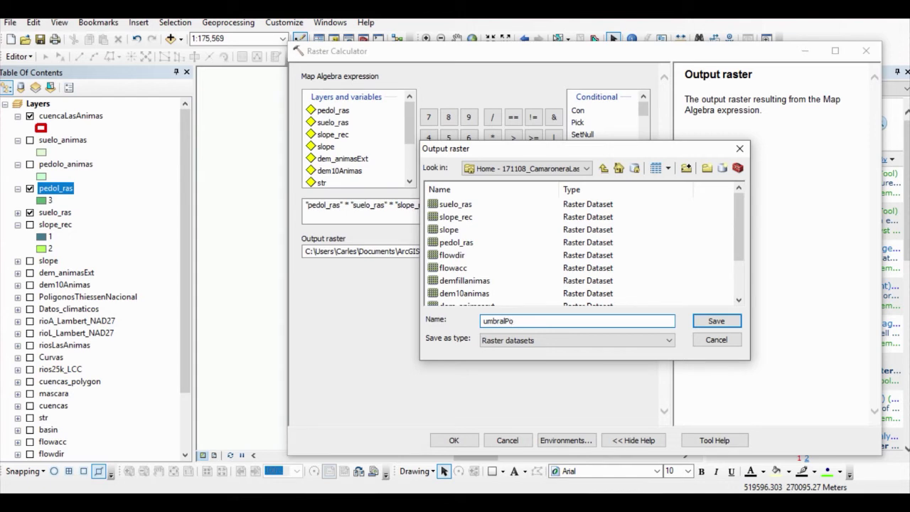
left_click(715, 322)
left_click(452, 440)
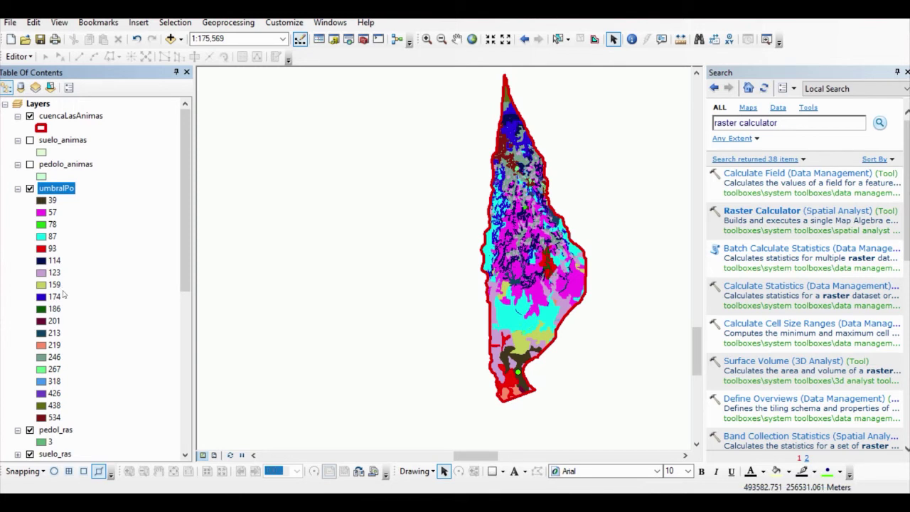
Step: Take the first umbralPo class value and look up 39 in the prime search cell B2 of Excel's HOJA CONSULTA sheet
left_click(52, 201)
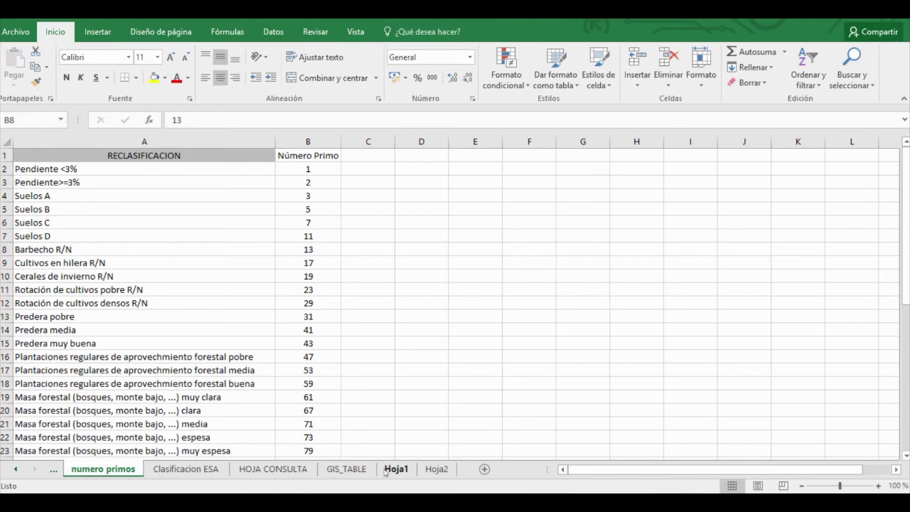
left_click(302, 469)
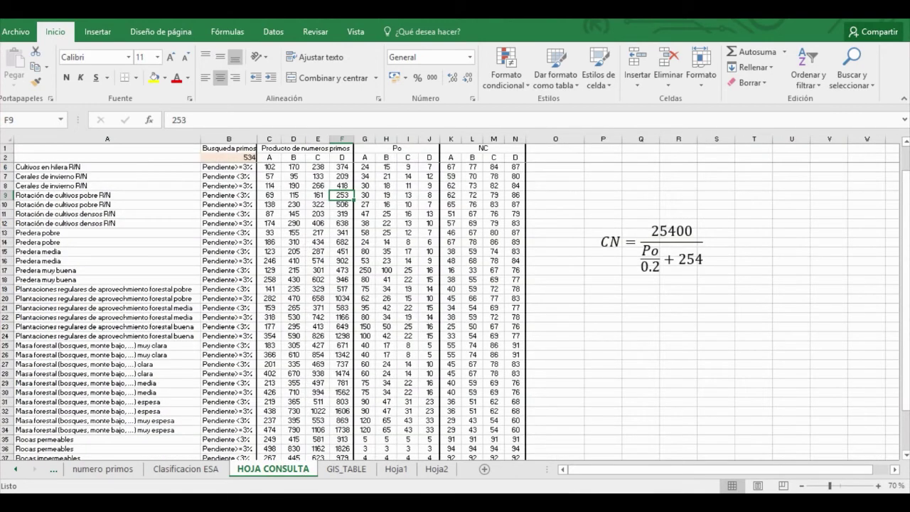
key("alt+Tab")
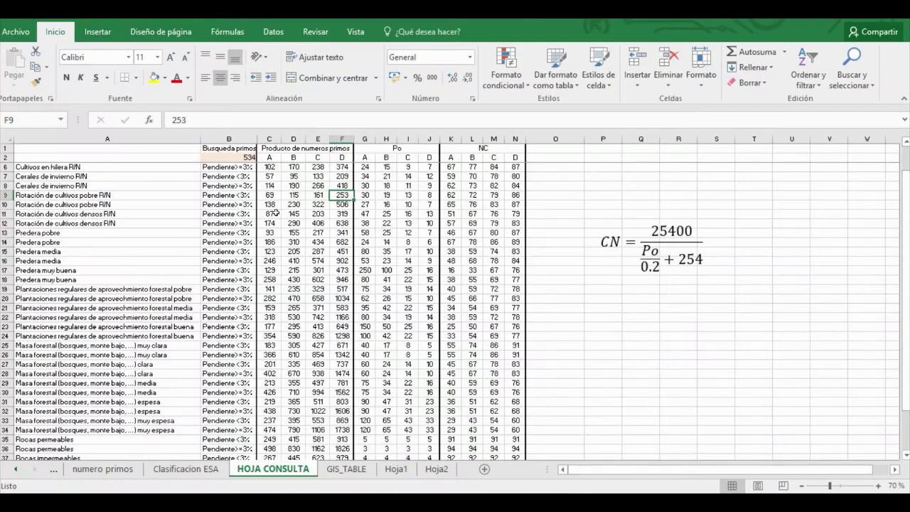
left_click(245, 156)
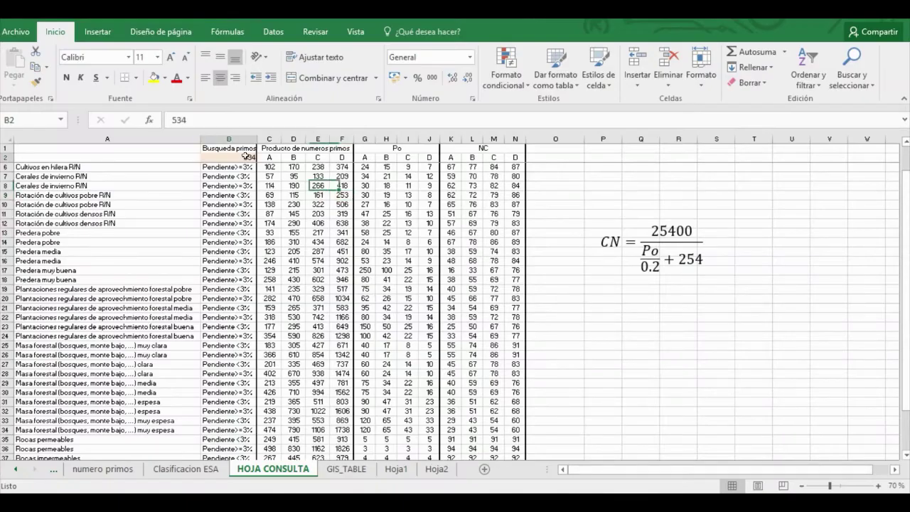
type("39")
key("Return")
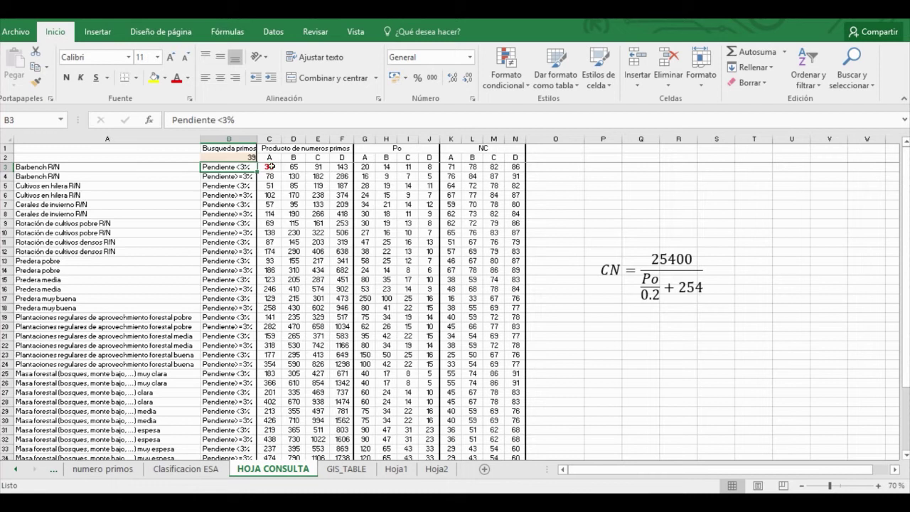
Step: Check the land-use class and soil type matching product 39 in the lookup table, and return to ArcMap
left_click(34, 166)
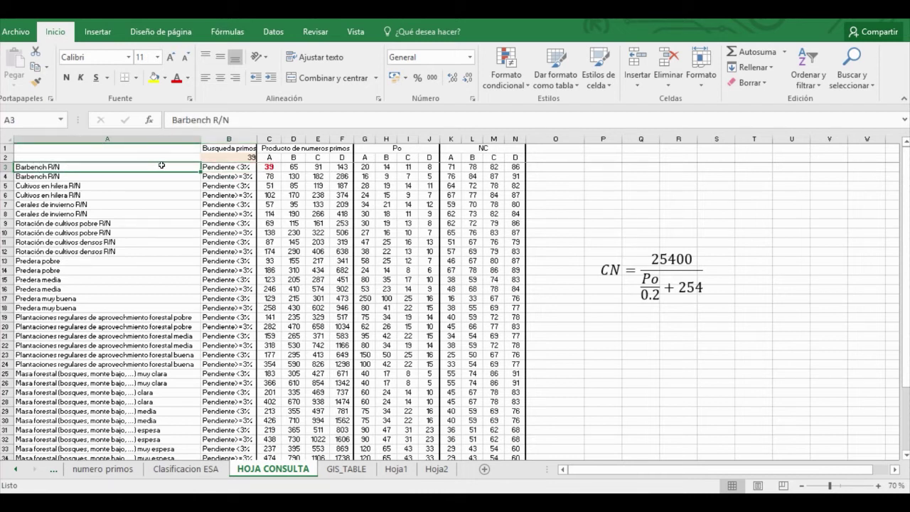
left_click(271, 155)
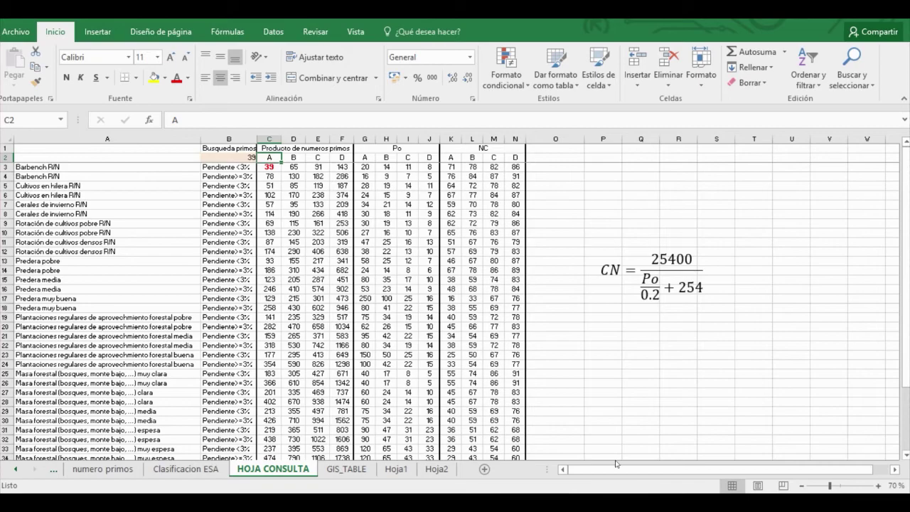
key("alt+Tab")
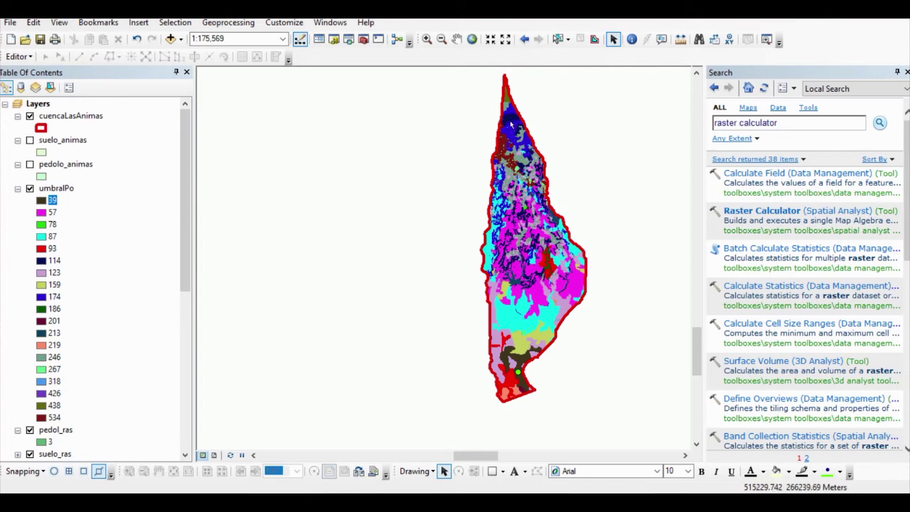
Step: Check the Po value for product 39 under soil type A in Excel's HOJA CONSULTA sheet, and return to ArcMap
key("alt+Tab")
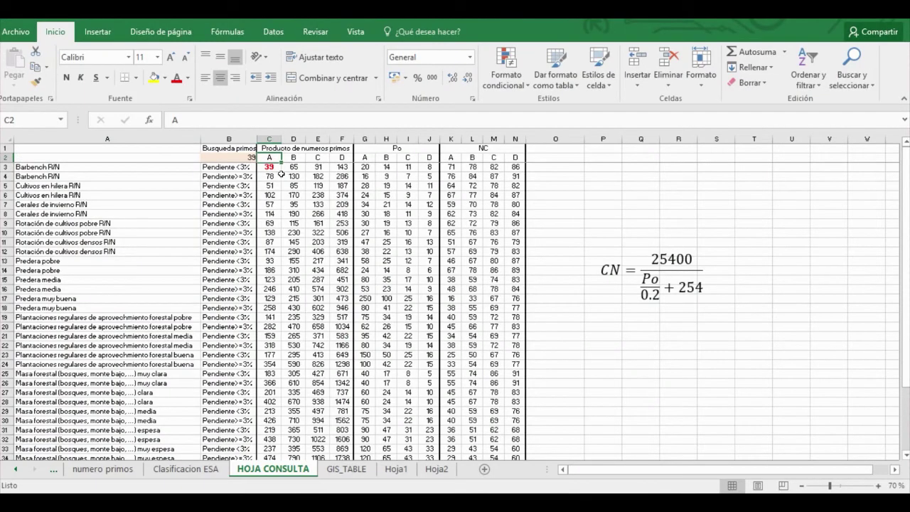
left_click(364, 167)
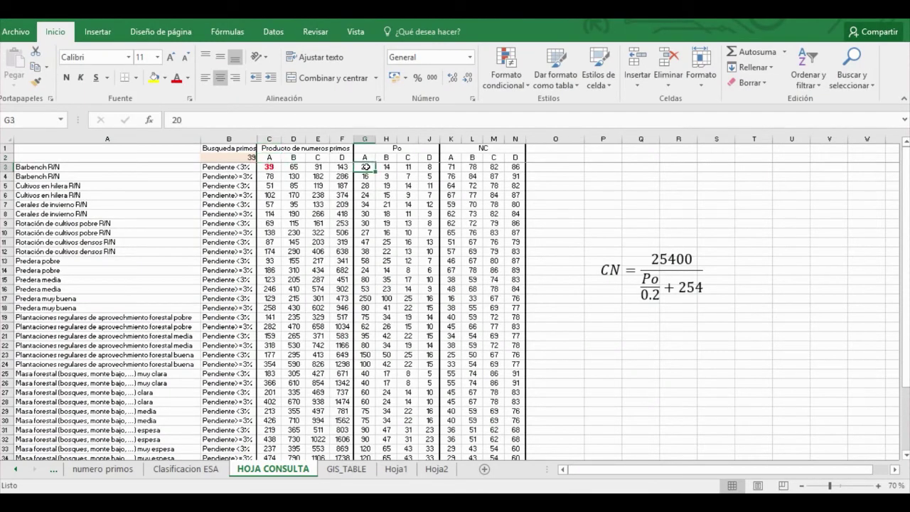
left_click(413, 148)
left_click(365, 166)
key("alt+Tab")
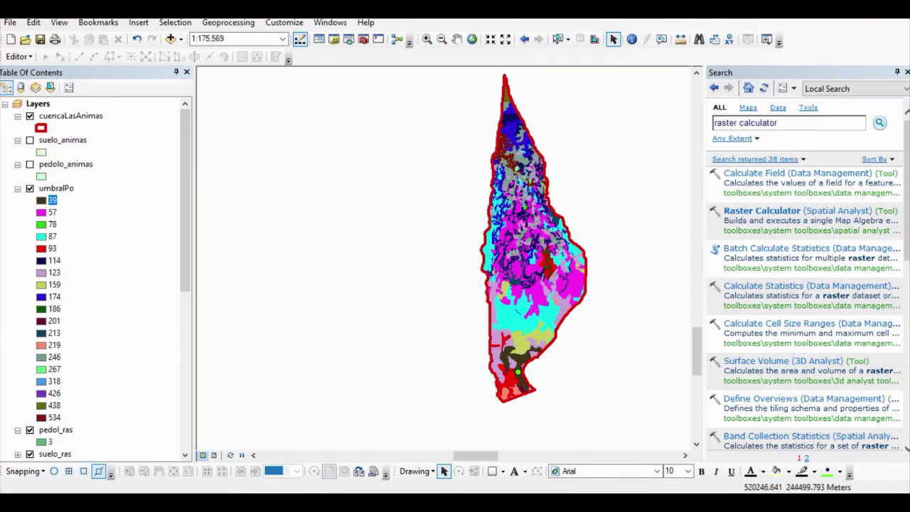
Step: Switch back to Excel and look up product 57 in the prime search cell B2 of HOJA CONSULTA
key("alt+Tab")
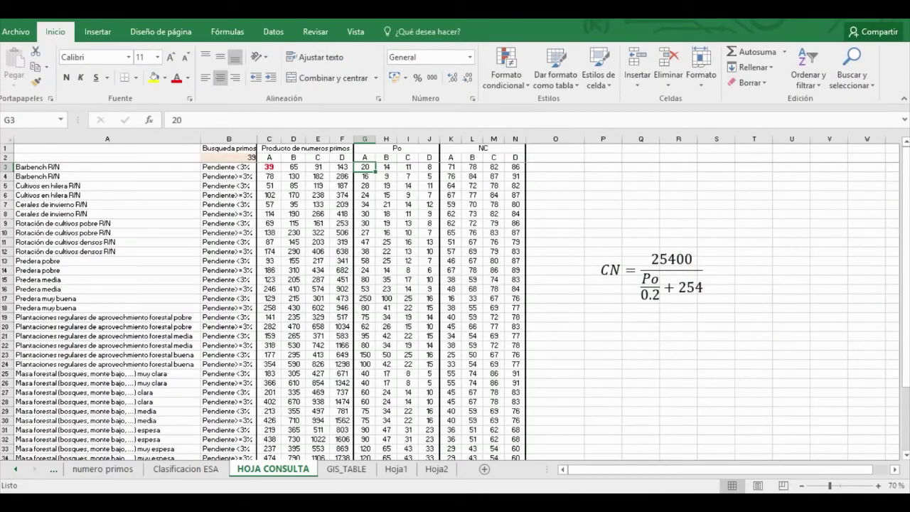
left_click(232, 157)
type("57")
key("Return")
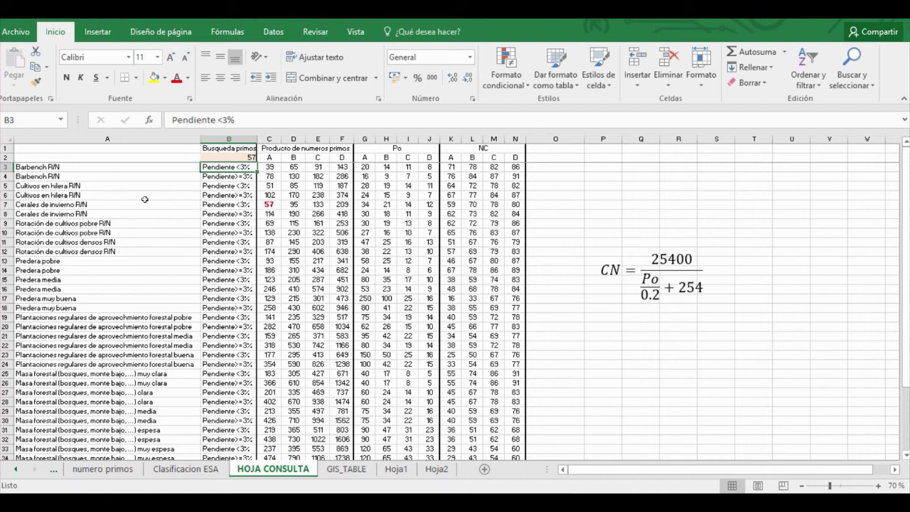
Step: Check the land-use class, soil type and Po value matching product 57 in the lookup table, and return to ArcMap
left_click(98, 203)
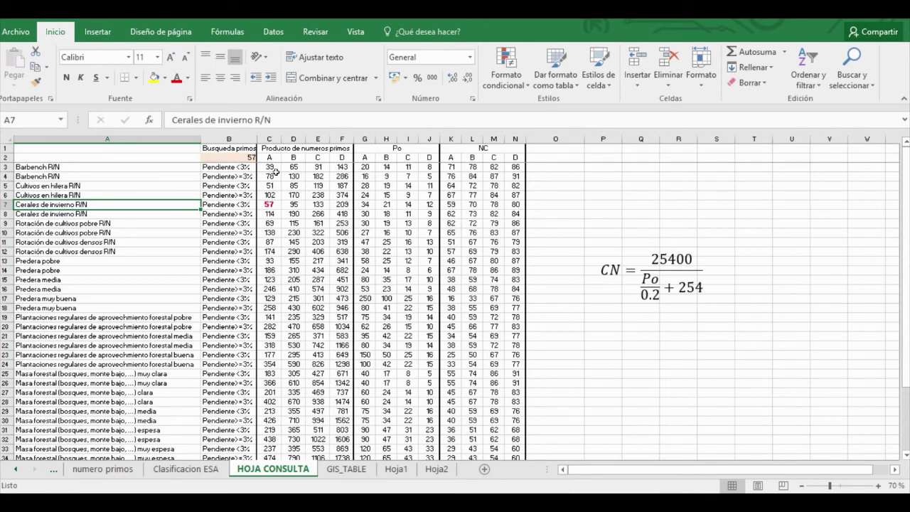
left_click(270, 202)
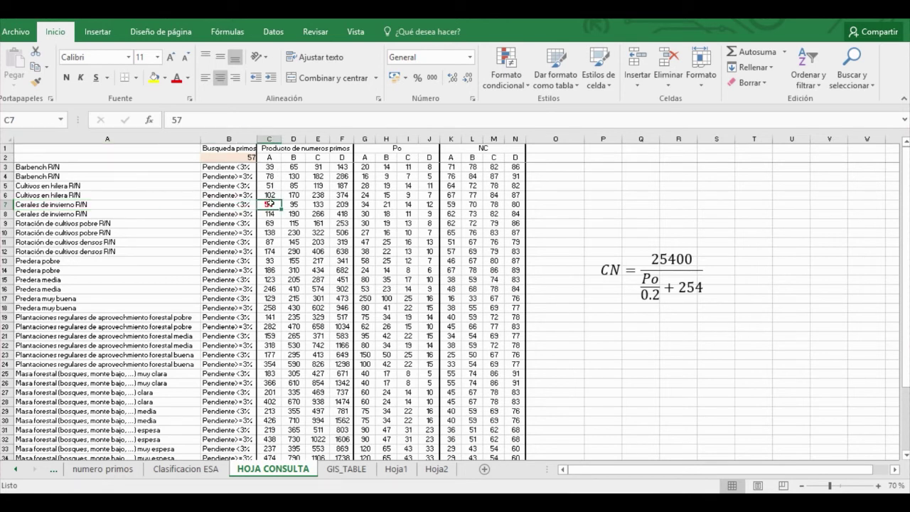
left_click(366, 203)
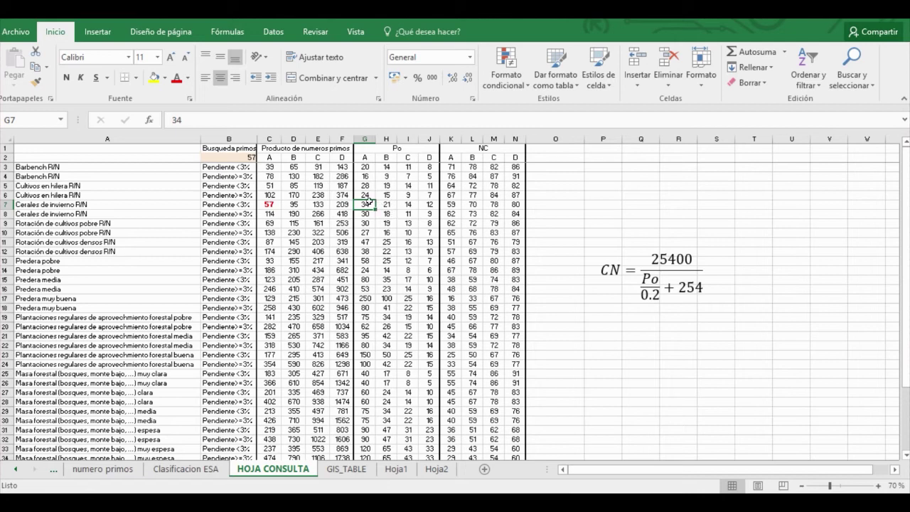
key("alt+Tab")
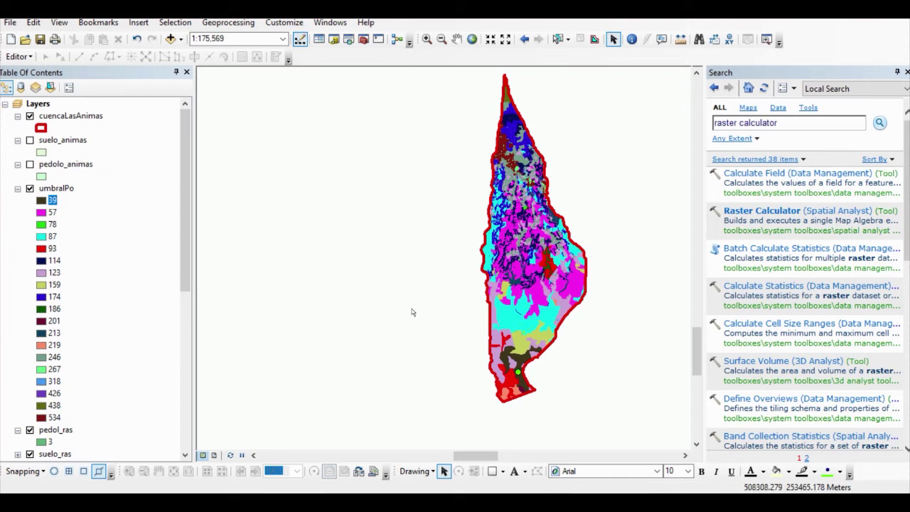
Step: Close ArcMap's Search window and review the NPrimo and Po columns of the GIS_TABLE sheet in Excel
left_click(906, 72)
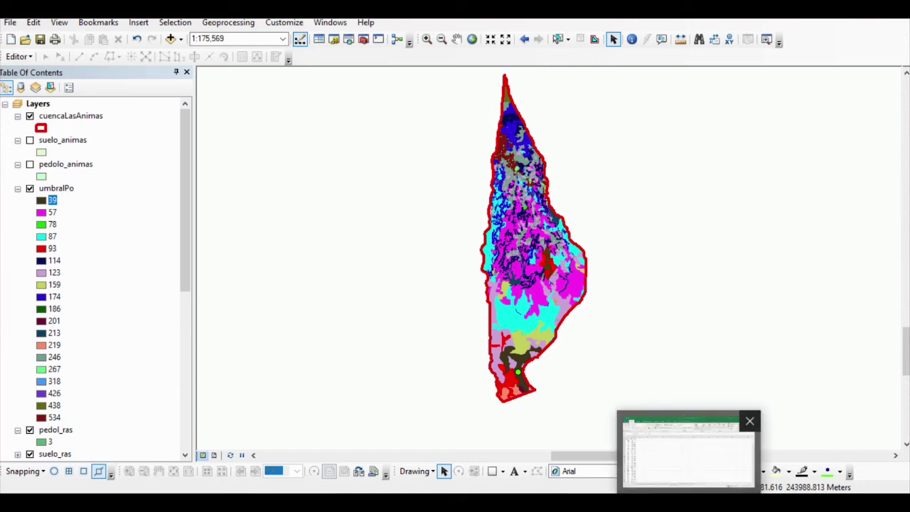
left_click(689, 455)
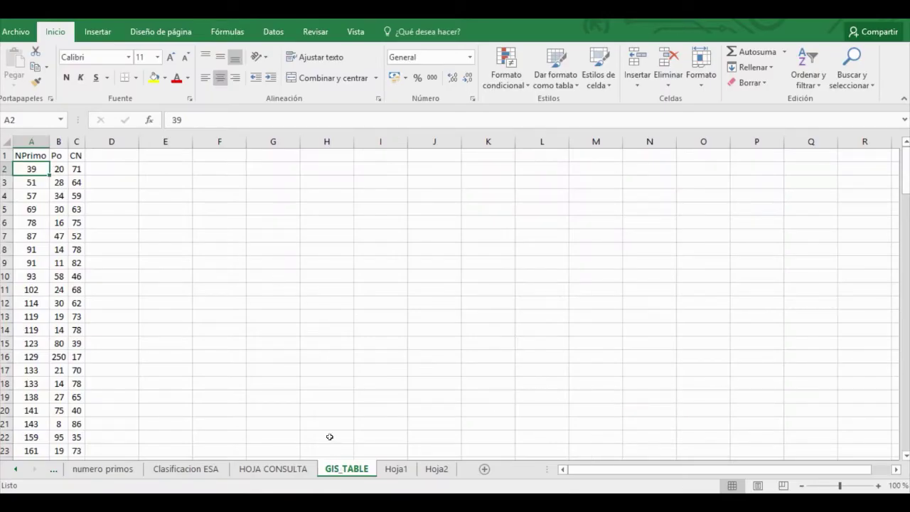
left_click(31, 141)
scroll(31, 193, "down", 13)
scroll(31, 193, "down", 12)
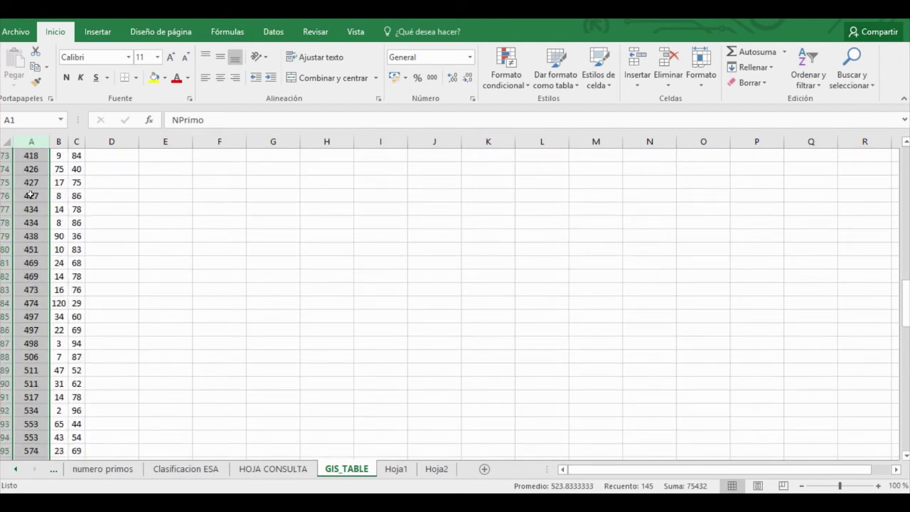
left_click_drag(906, 324, 906, 174)
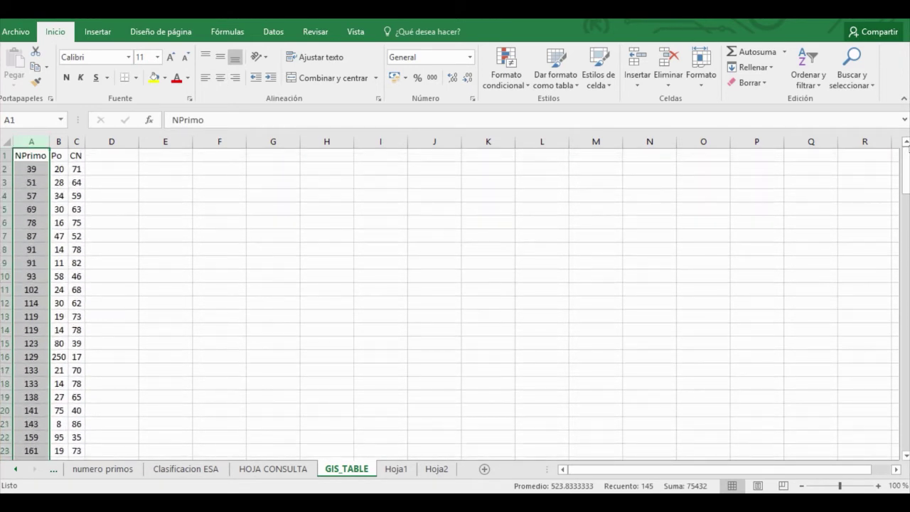
left_click(58, 141)
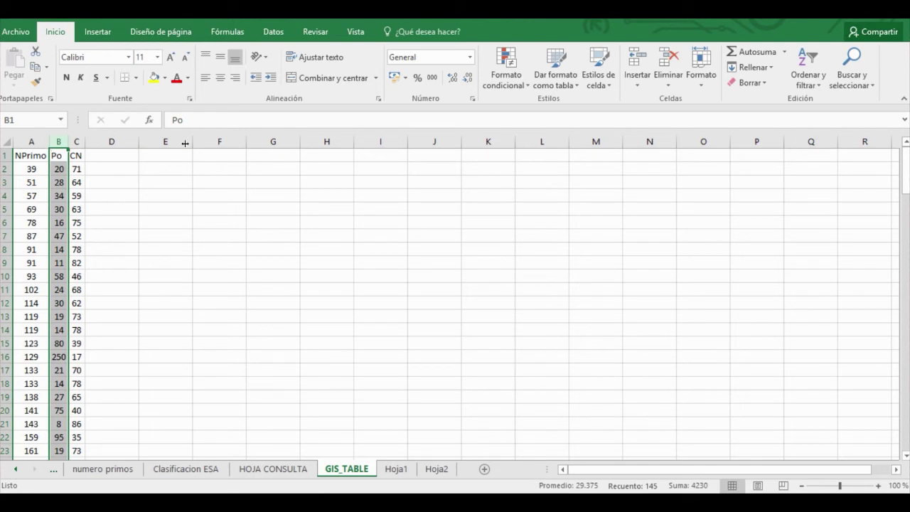
left_click(37, 170)
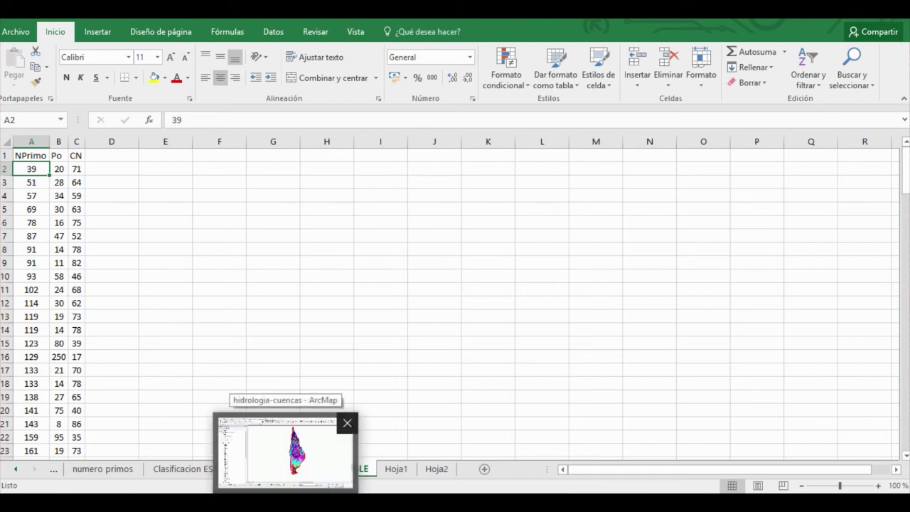
Step: Return to ArcMap, select the umbralPo layer, search for "raster to polygon" and open the Raster to Polygon tool
left_click(285, 448)
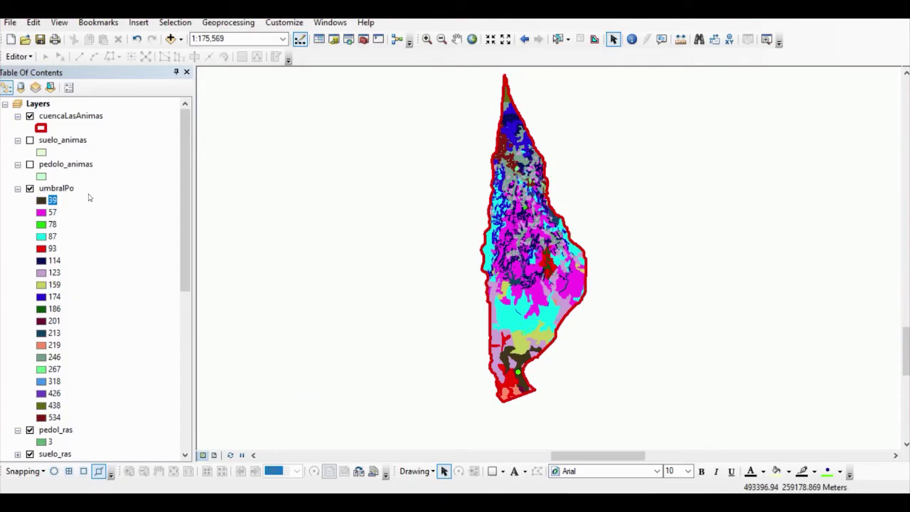
left_click(64, 189)
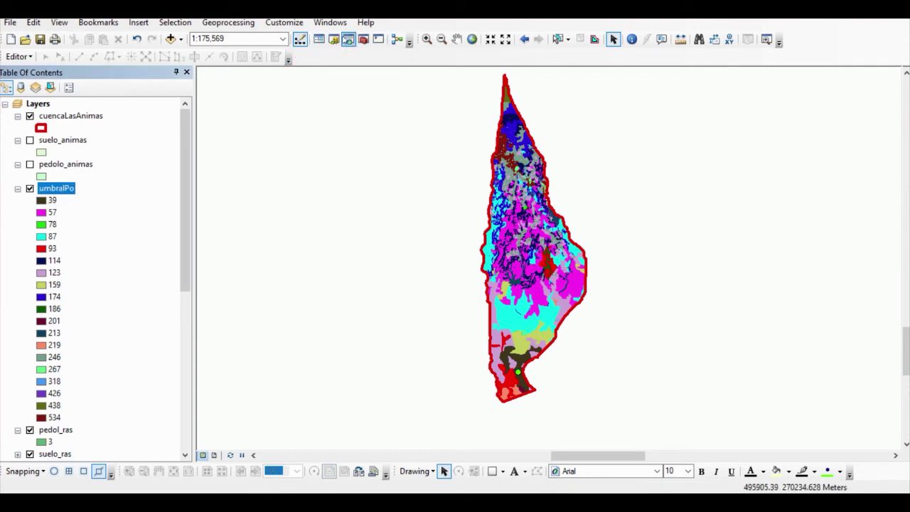
left_click(348, 39)
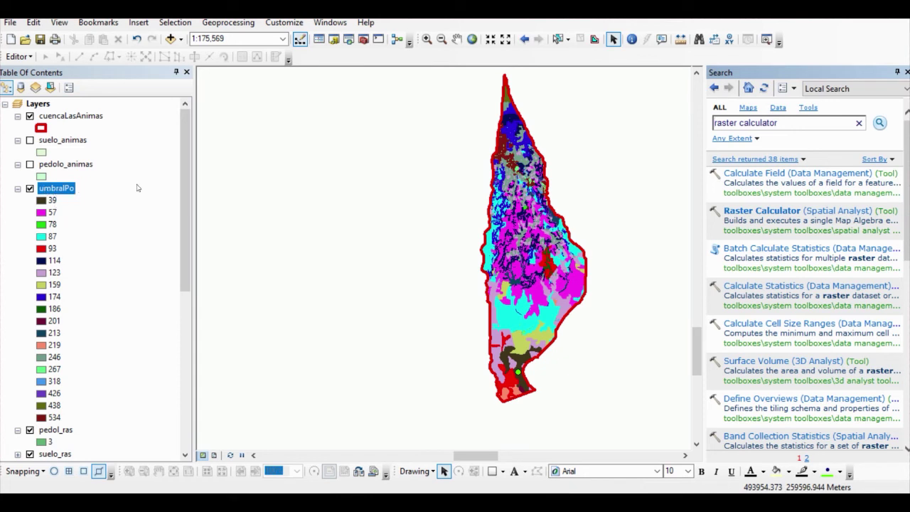
left_click_drag(772, 125, 703, 129)
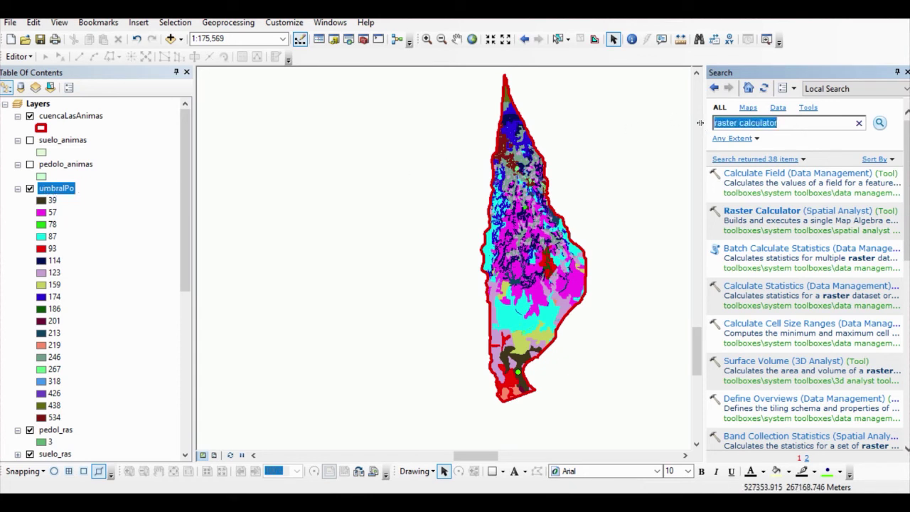
type("raster")
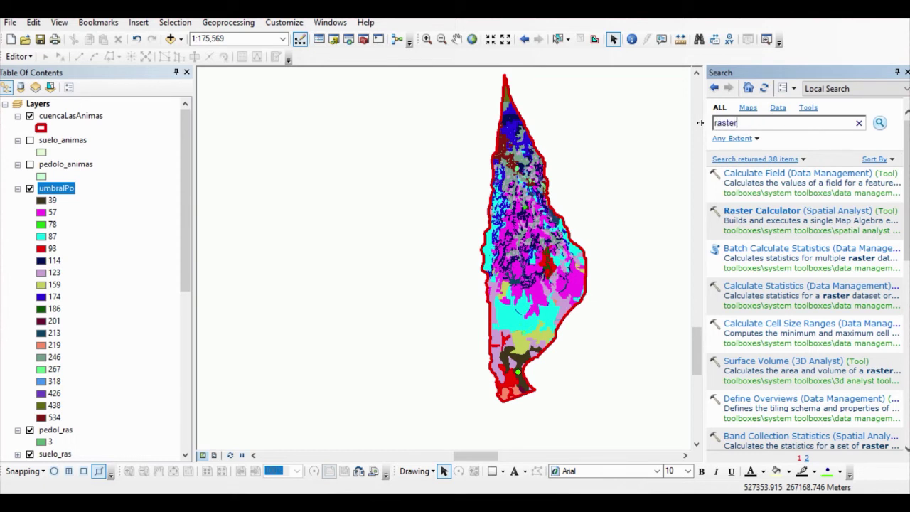
type(" to polygon")
key("Return")
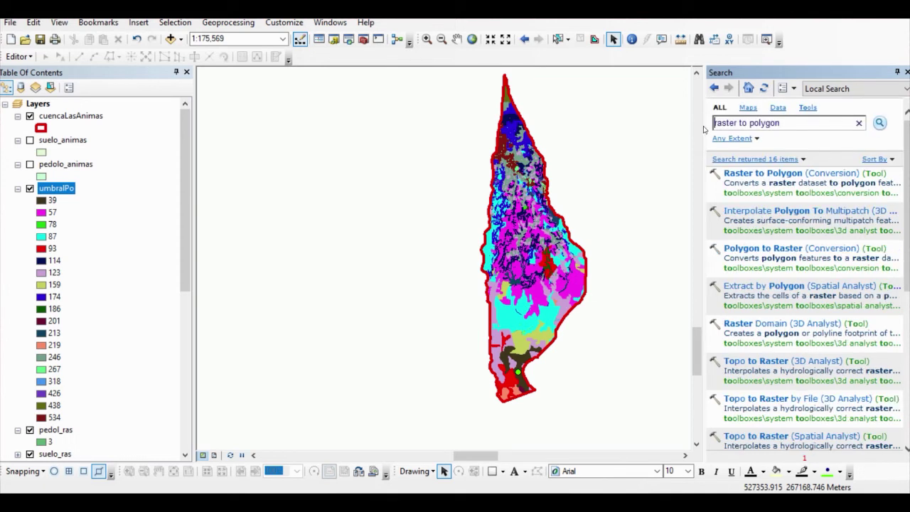
left_click(780, 178)
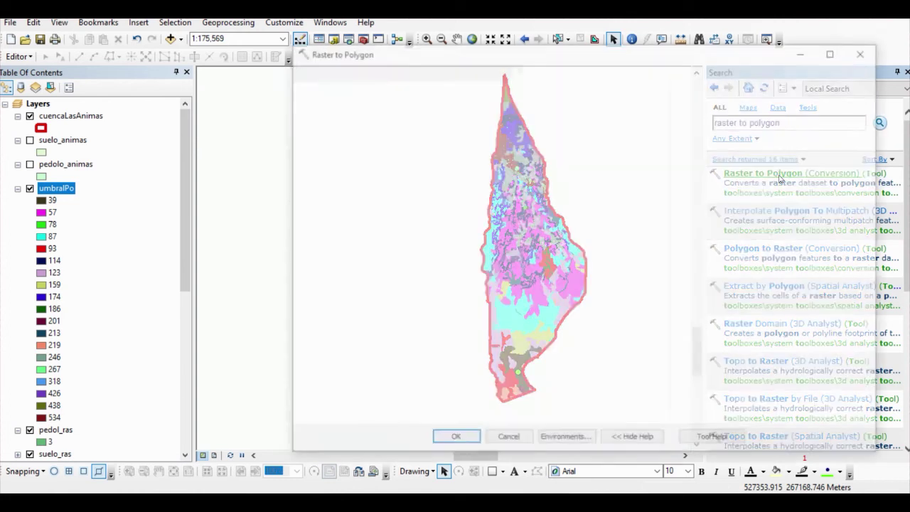
Step: Convert the umbralPo raster to polygons using the VALUE field, saving the output as umbralPo_polygon in the home folder
left_click(622, 90)
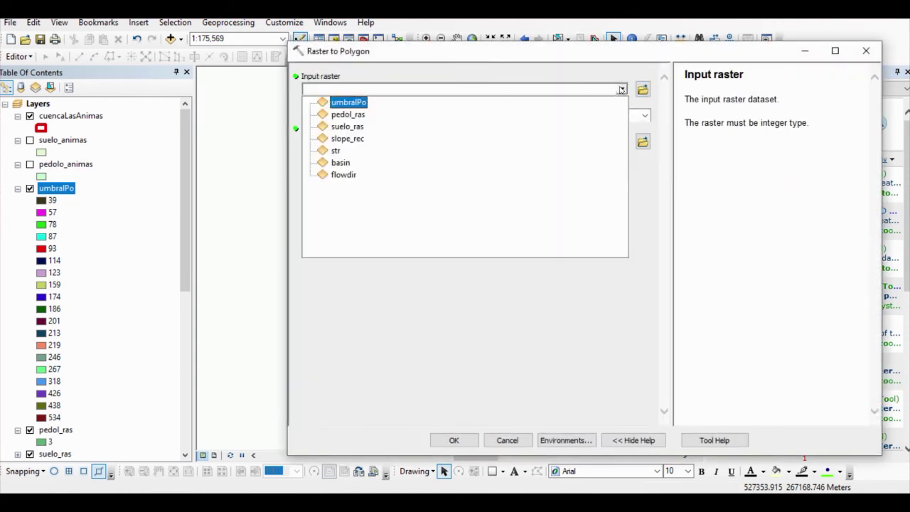
left_click(347, 103)
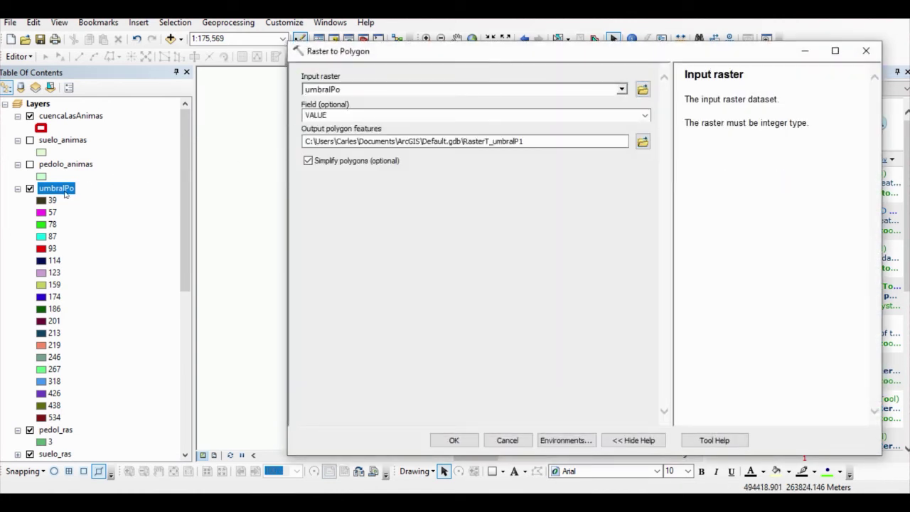
left_click(646, 115)
left_click(646, 115)
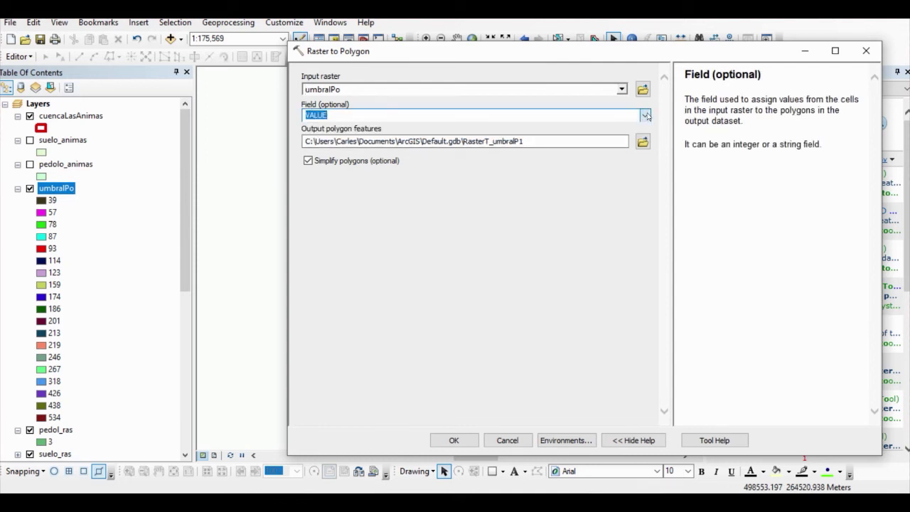
left_click(643, 140)
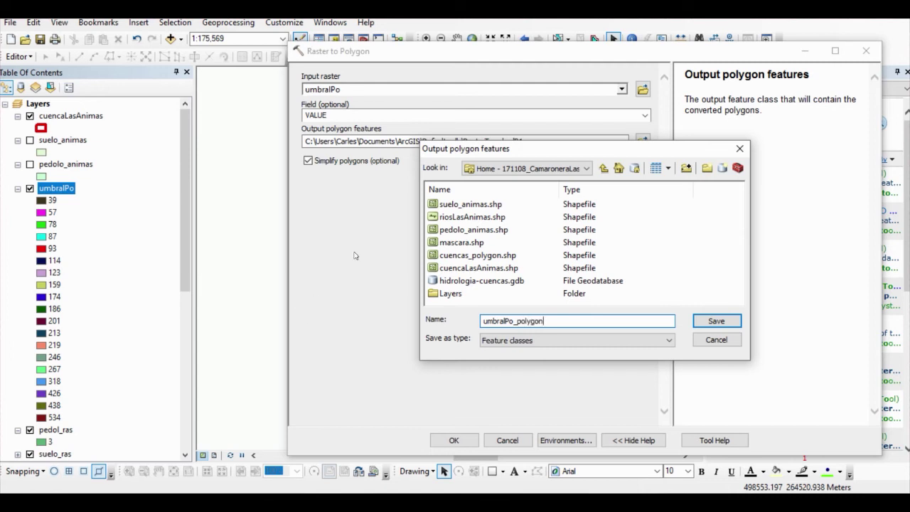
left_click(718, 320)
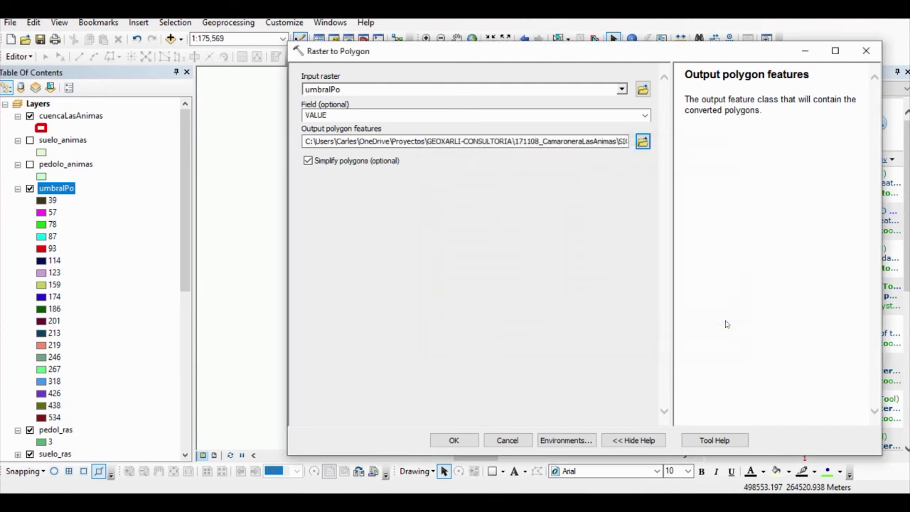
left_click(454, 438)
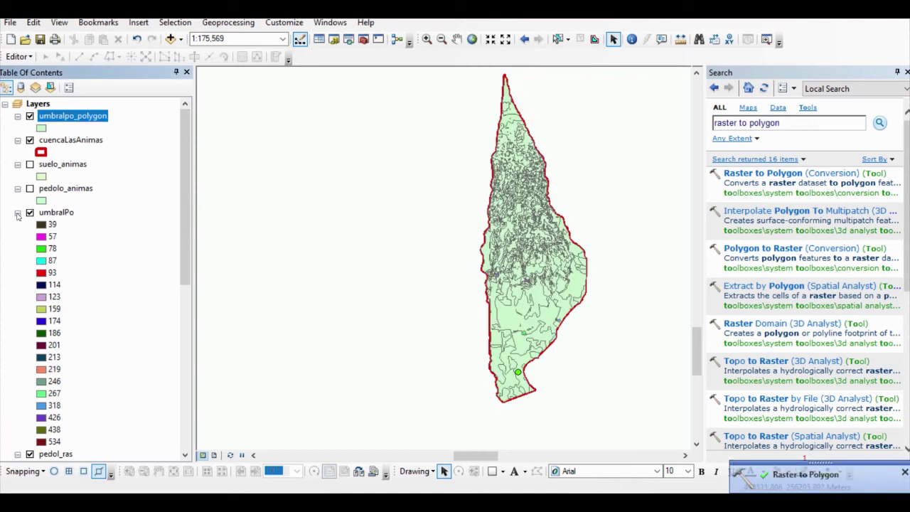
Step: Hide the umbralPo raster, collapse its legend, and open the attribute table of the umbralpo_polygon layer
left_click(29, 212)
left_click(18, 213)
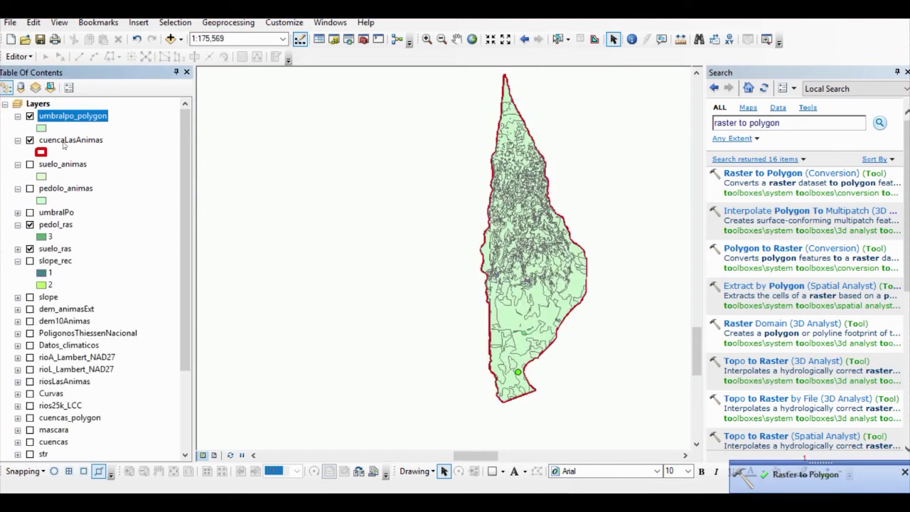
right_click(74, 118)
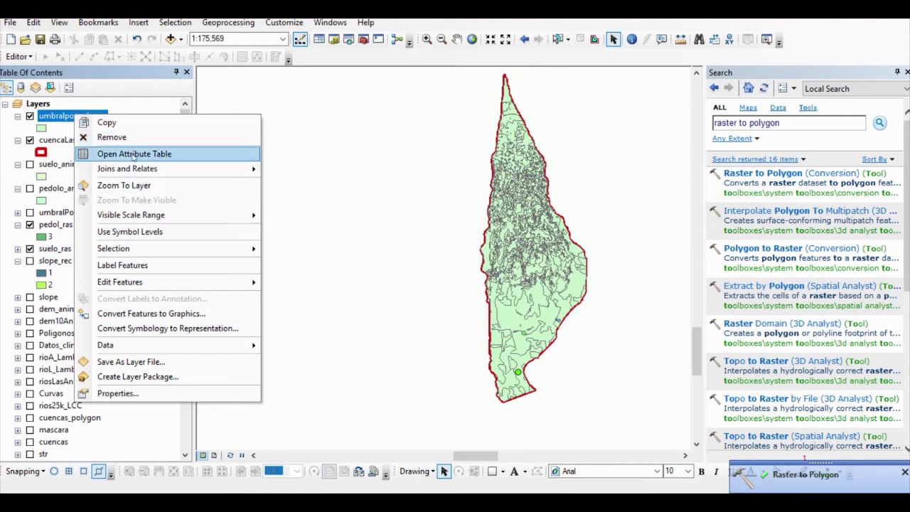
left_click(132, 158)
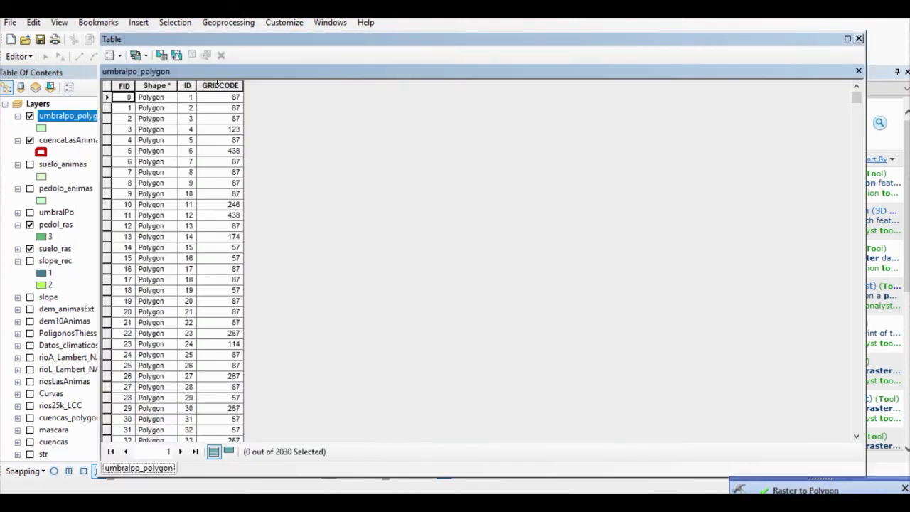
Step: Examine the GRIDCODE values across all records of the umbralpo_polygon attribute table
scroll(221, 83, "down", 20)
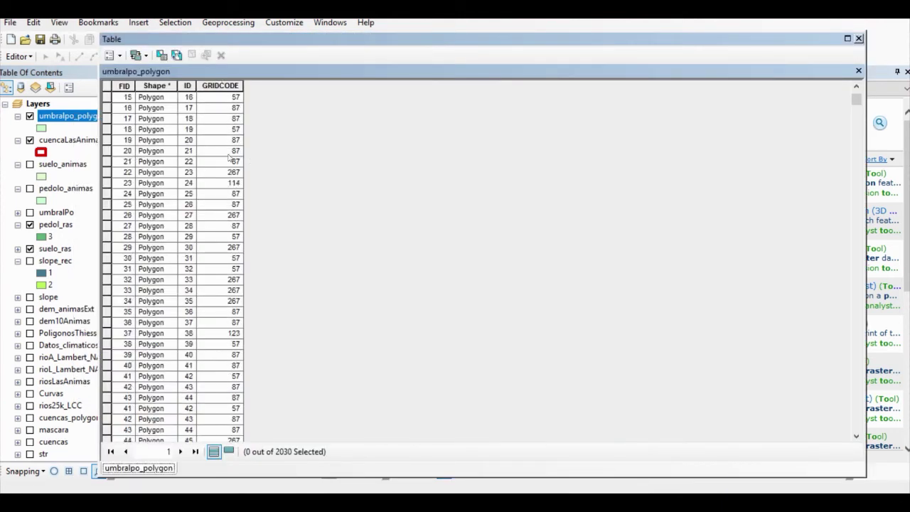
left_click_drag(857, 108, 861, 445)
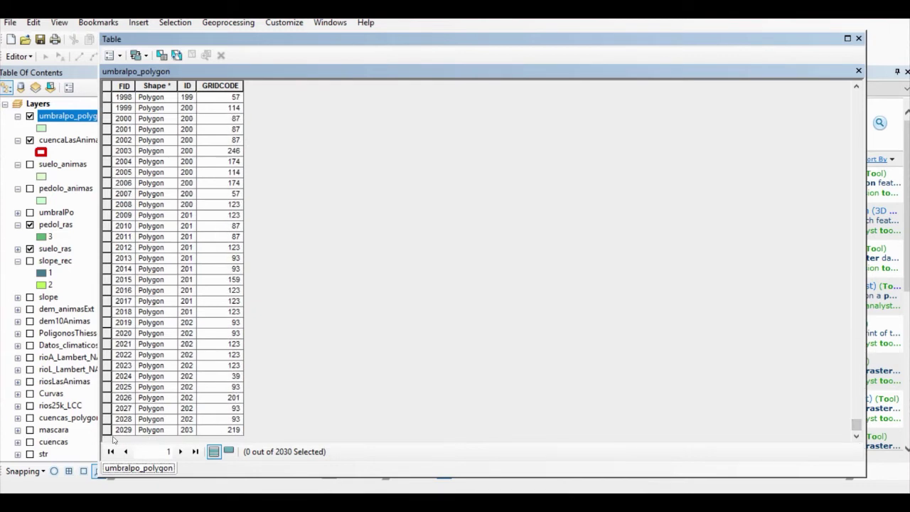
left_click_drag(855, 426, 876, 97)
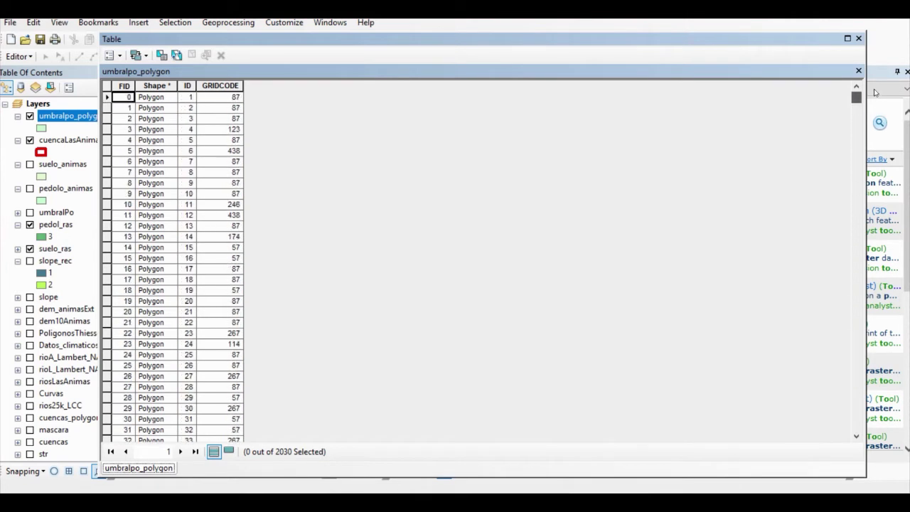
scroll(216, 344, "down", 6)
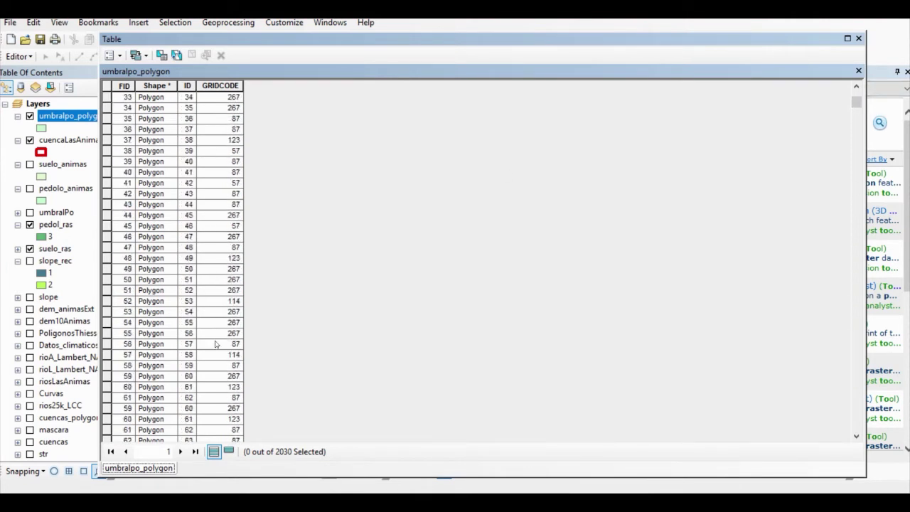
Step: Close the attribute table and add umbral_primo2.csv from the GEOXARLI-CONSULTORIA folder to the map, checking Excel's GIS_TABLE sheet before adding it
scroll(215, 344, "up", 6)
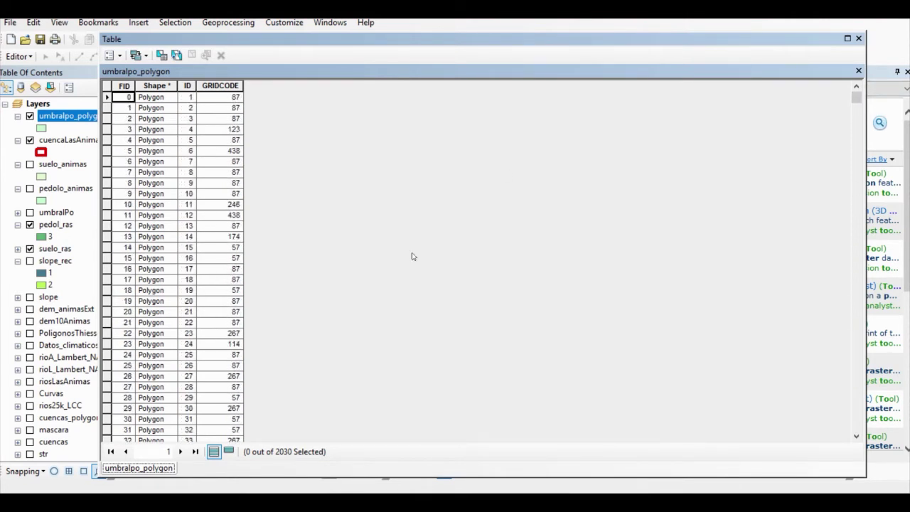
left_click(857, 38)
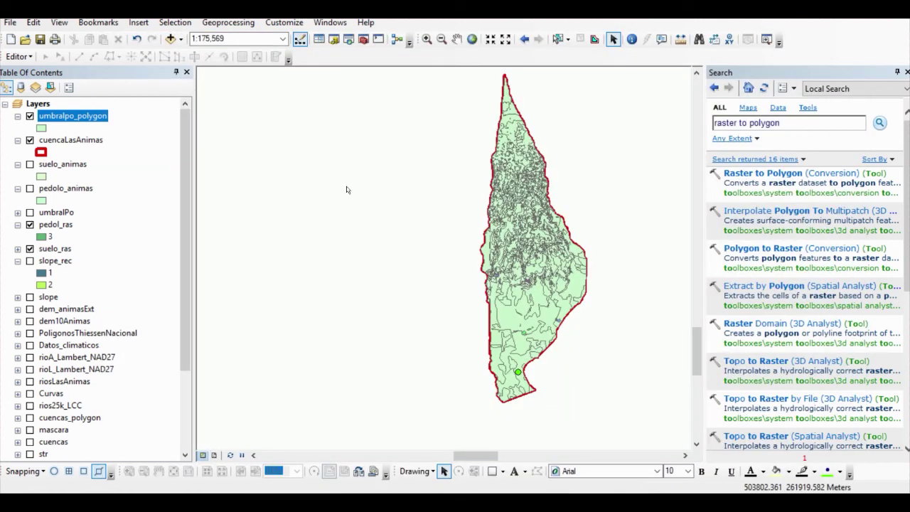
left_click(171, 39)
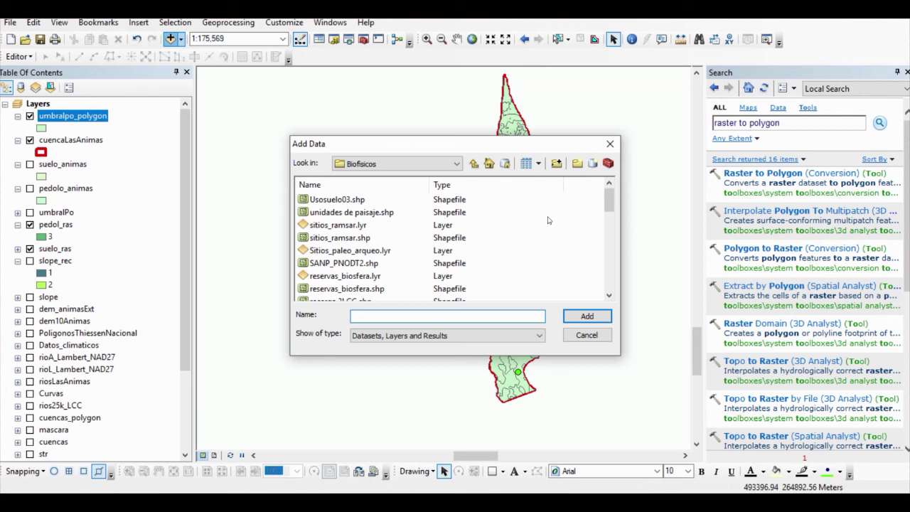
left_click(457, 163)
left_click(459, 164)
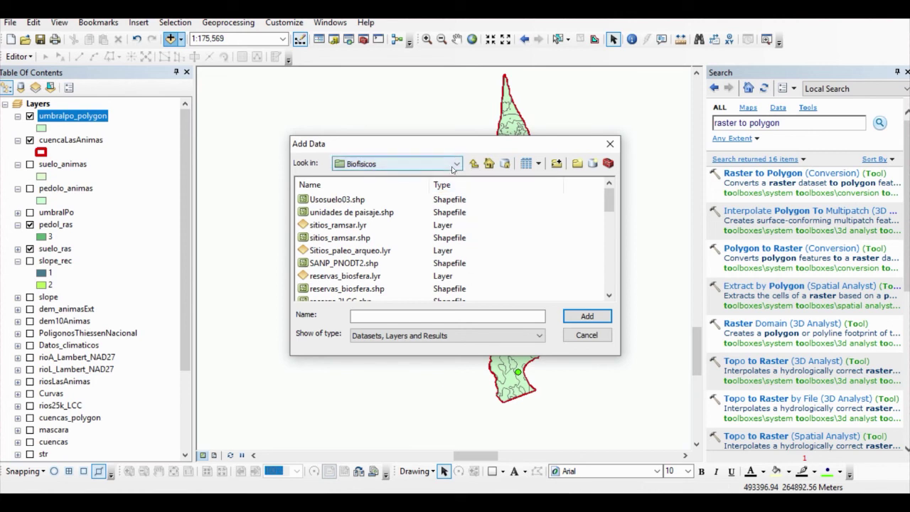
scroll(452, 169, "up", 1)
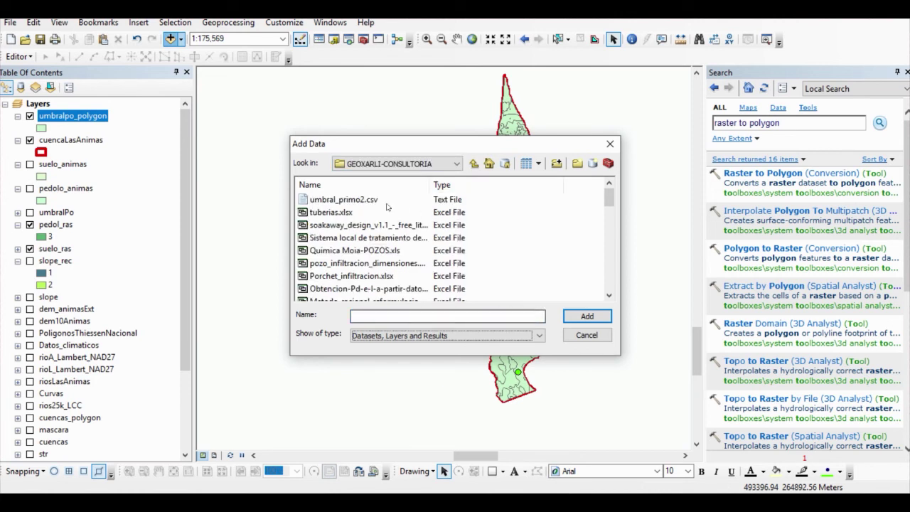
left_click(357, 199)
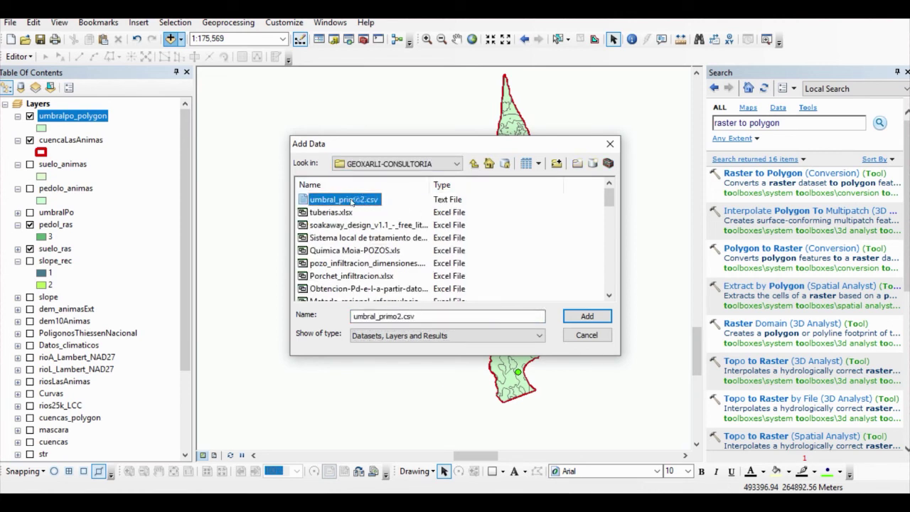
key("alt+Tab")
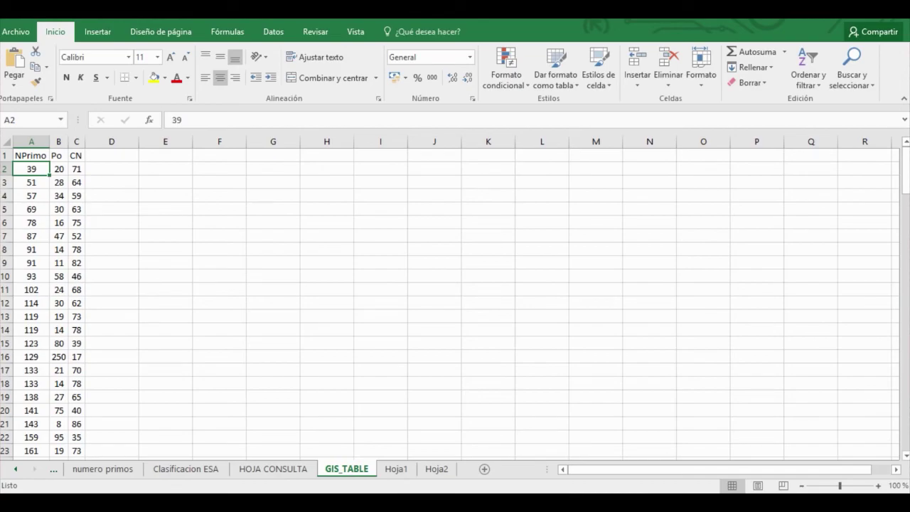
key("alt+Tab")
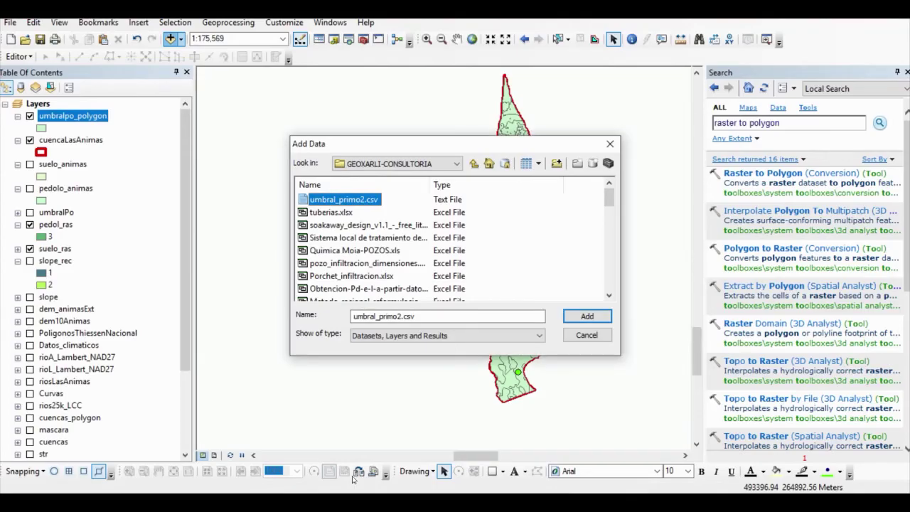
left_click(594, 319)
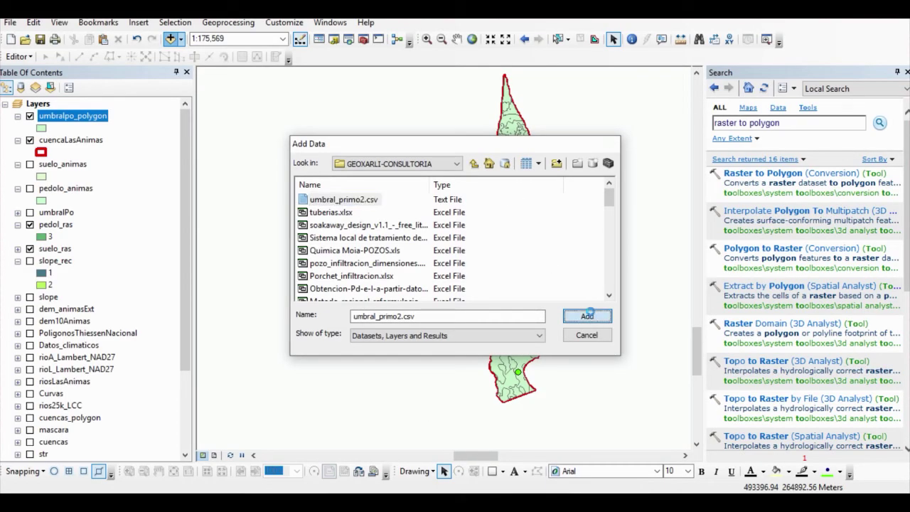
Step: Open the umbral_primo2.csv table, inspect its Primo and Umbral columns, and close it
scroll(99, 429, "down", 1)
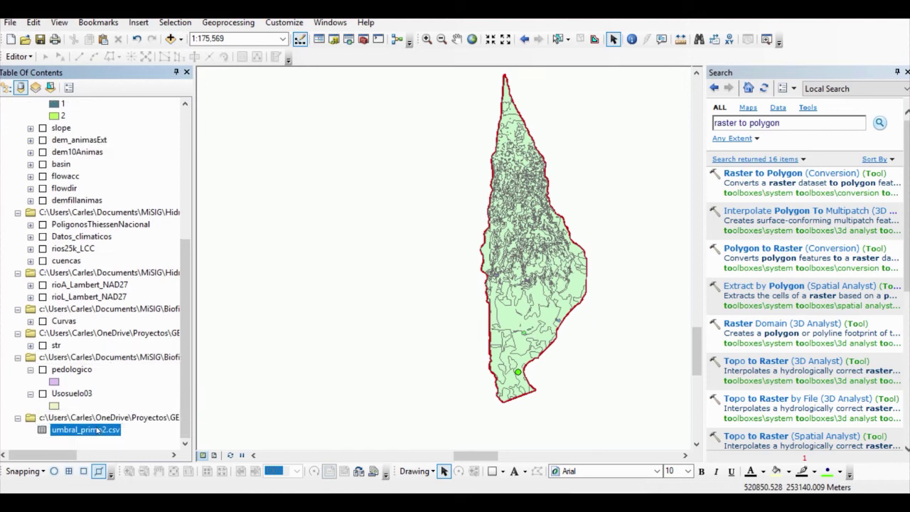
right_click(76, 431)
left_click(139, 298)
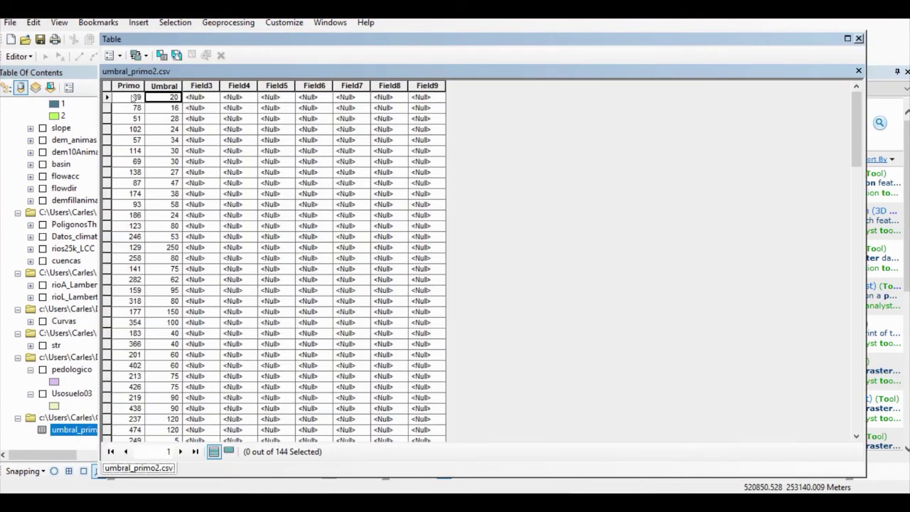
left_click_drag(121, 82, 153, 85)
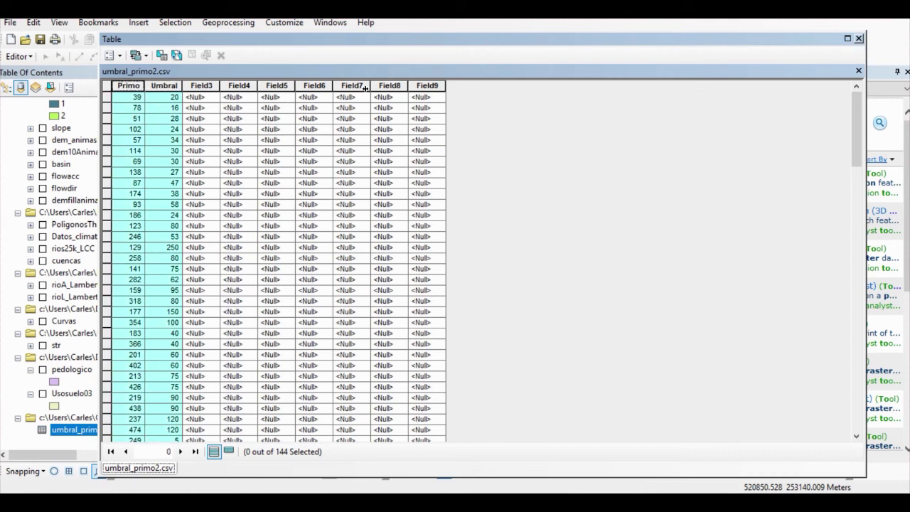
left_click(859, 39)
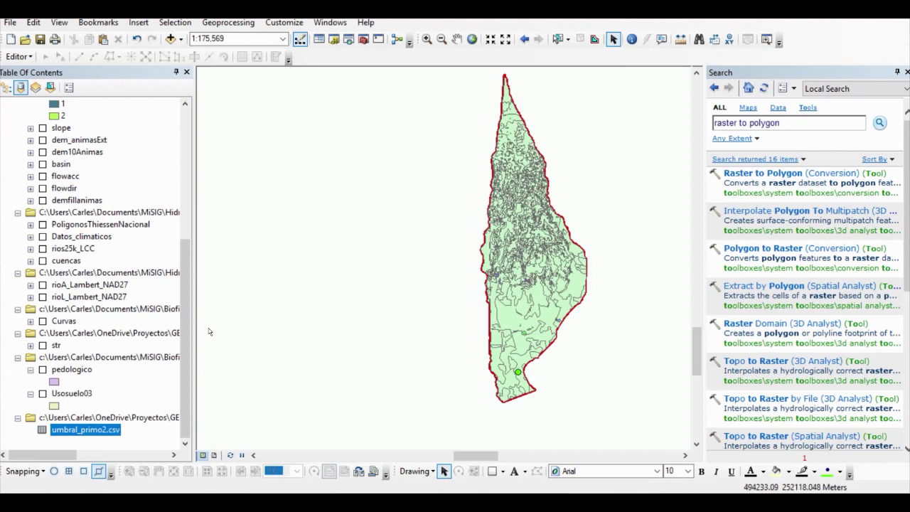
Step: List the layers by drawing order again and start a join on the umbralpo_polygon layer
scroll(99, 384, "up", 10)
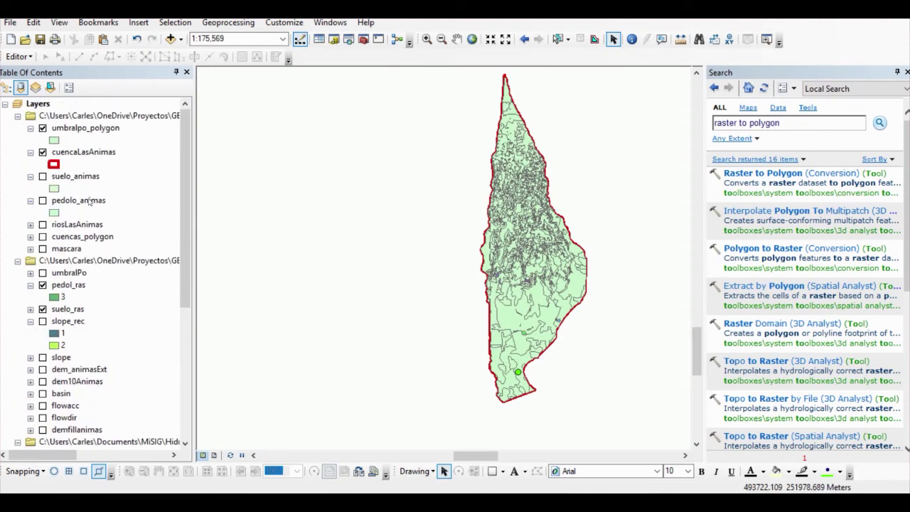
left_click(6, 87)
left_click(53, 116)
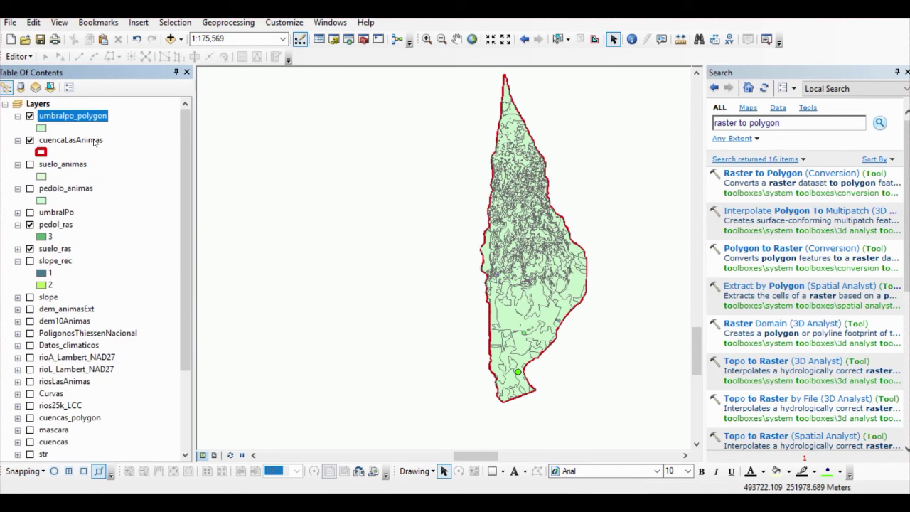
right_click(77, 118)
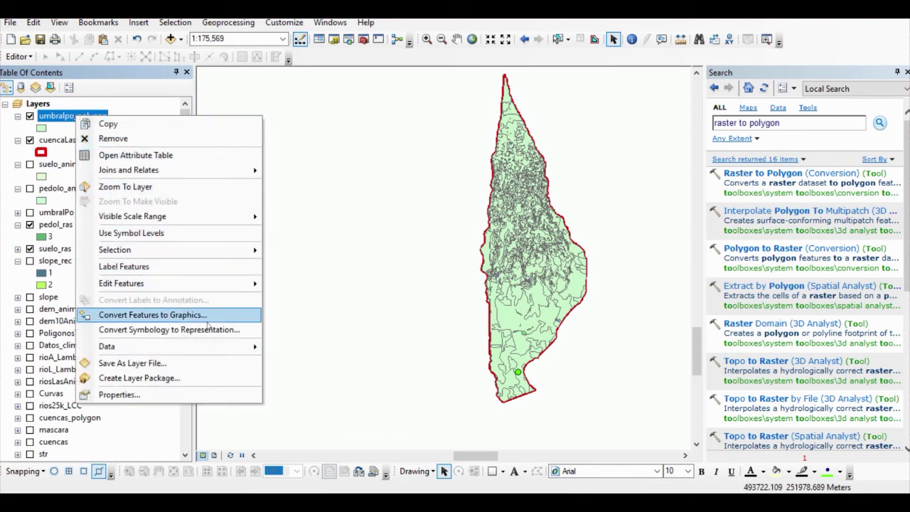
mouse_move(192, 171)
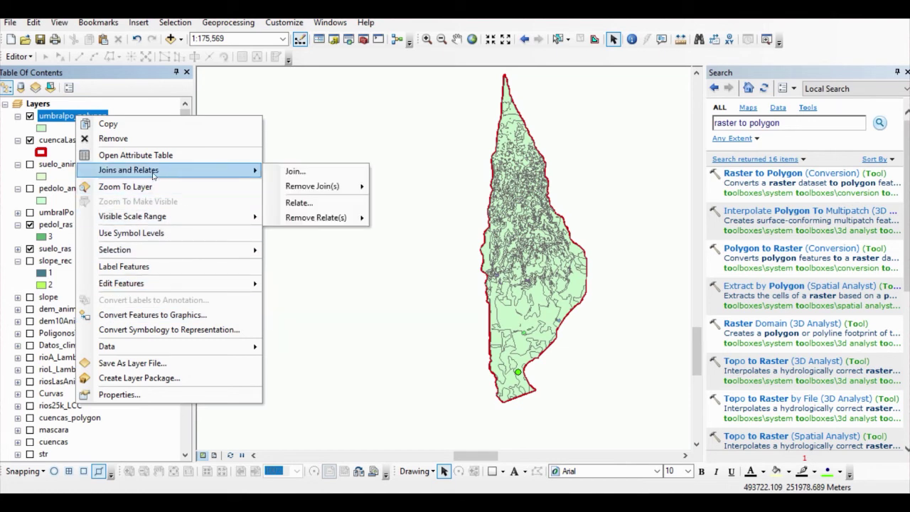
left_click(341, 175)
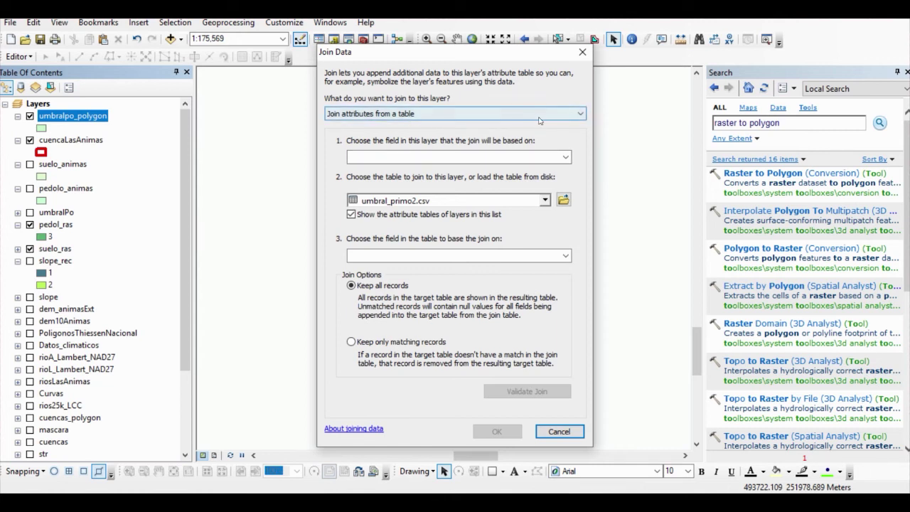
Step: Join umbral_primo2.csv attributes to the layer, matching GRIDCODE to Primo and keeping all records, validating the join before applying it
left_click(580, 116)
left_click(427, 124)
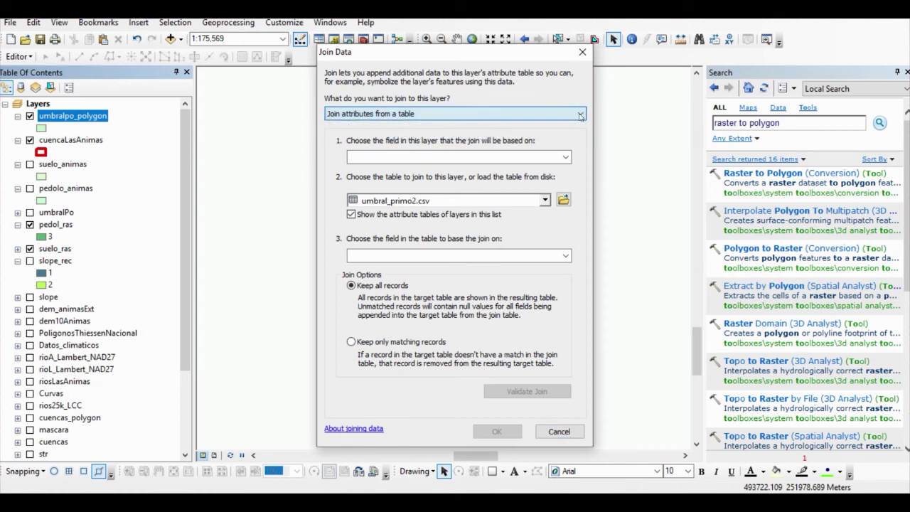
left_click(567, 157)
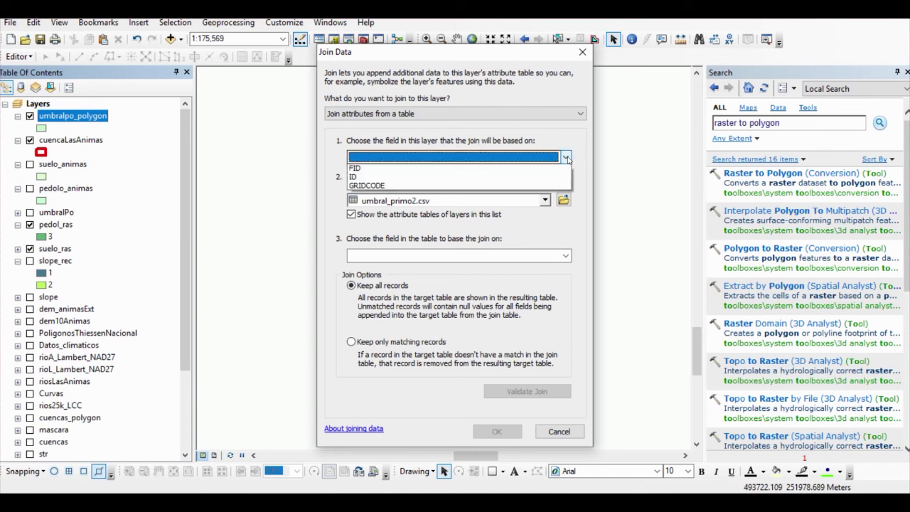
left_click(389, 188)
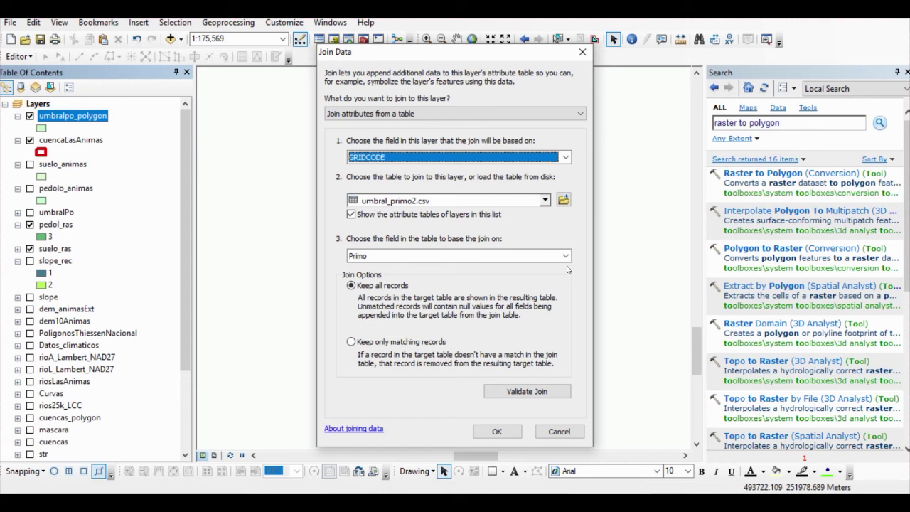
left_click(385, 256)
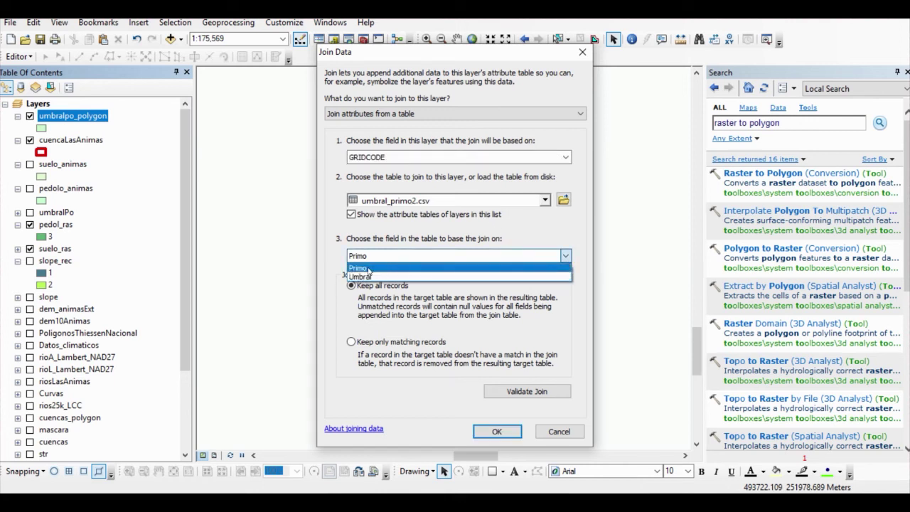
left_click(368, 268)
left_click(527, 391)
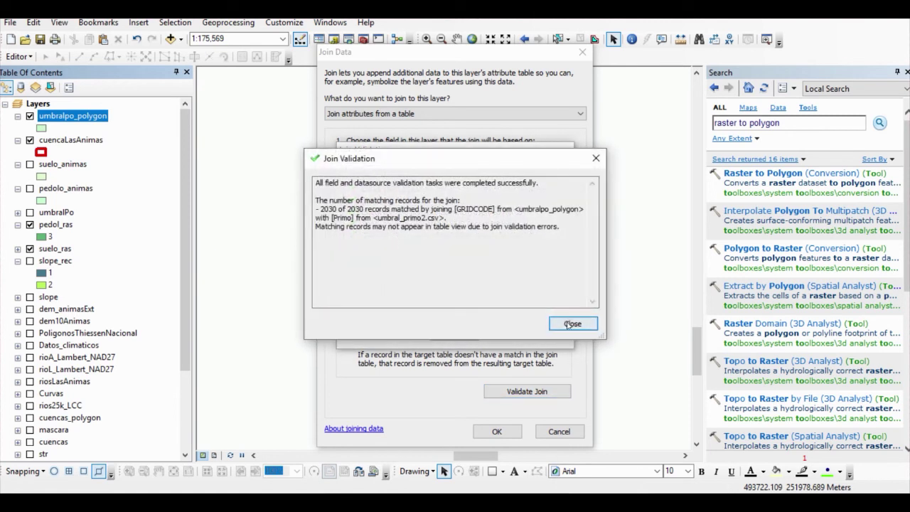
left_click(573, 323)
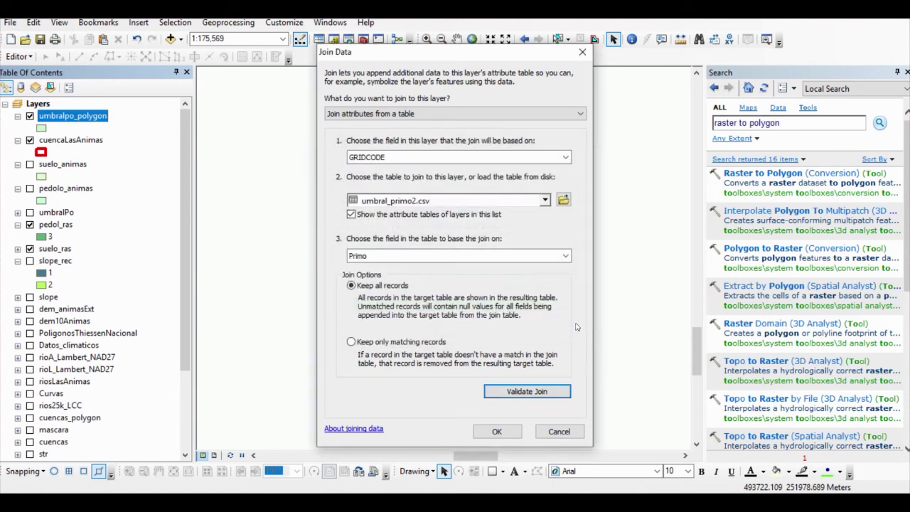
left_click(496, 432)
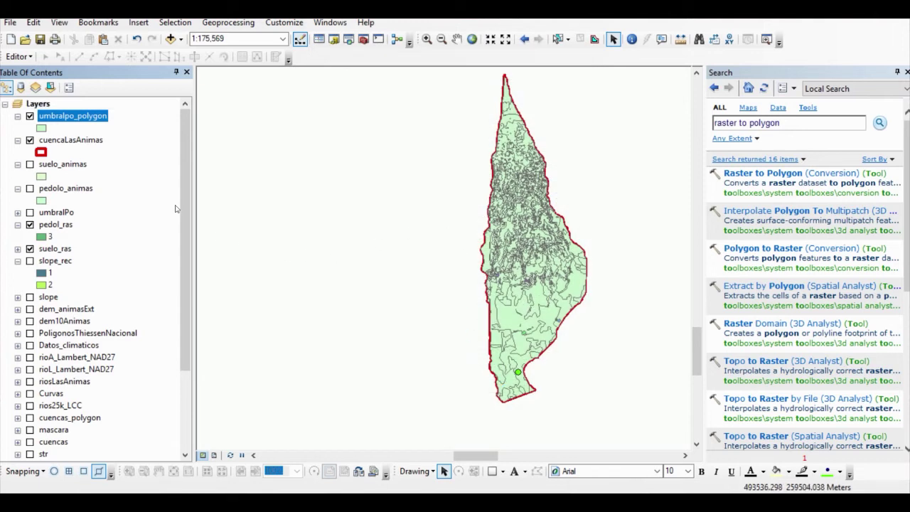
Step: Open the attribute table of umbralpo_polygon and look through the joined records down to the last one
right_click(76, 120)
left_click(106, 153)
scroll(407, 322, "down", 14)
scroll(408, 322, "down", 17)
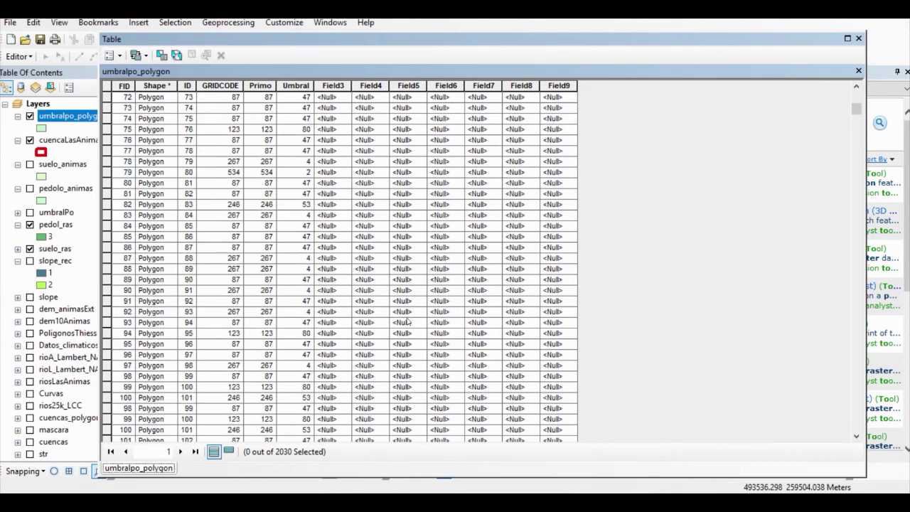
left_click_drag(852, 113, 854, 425)
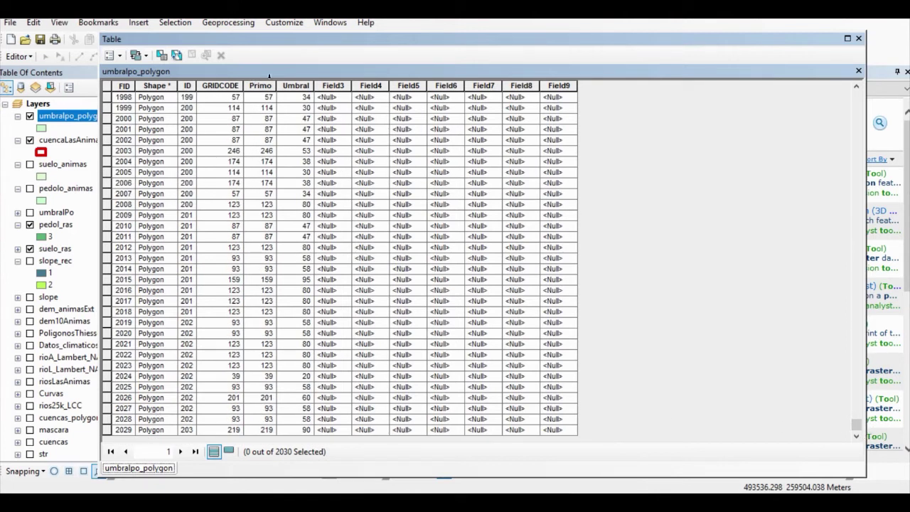
Step: Compare the Umbral, GRIDCODE and Primo columns of the joined table from its first record, and close the table
left_click(299, 85)
scroll(302, 216, "up", 7)
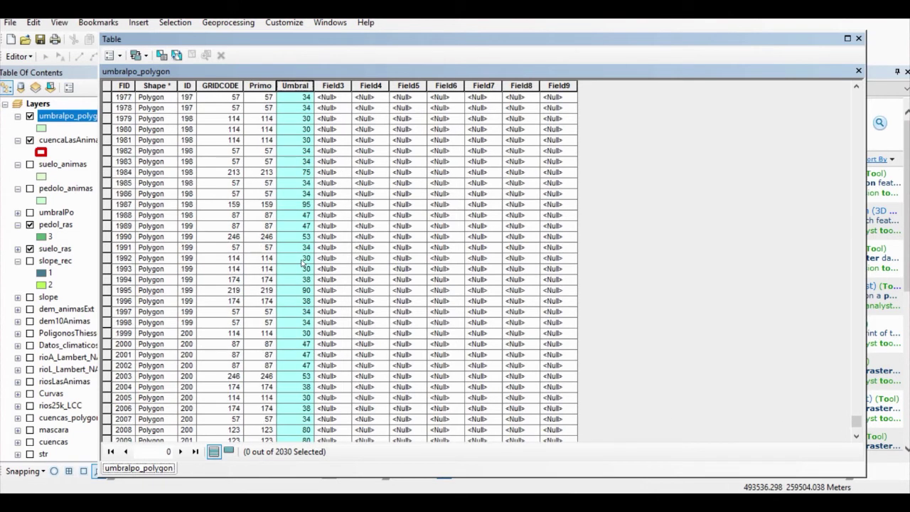
left_click_drag(858, 353, 857, 93)
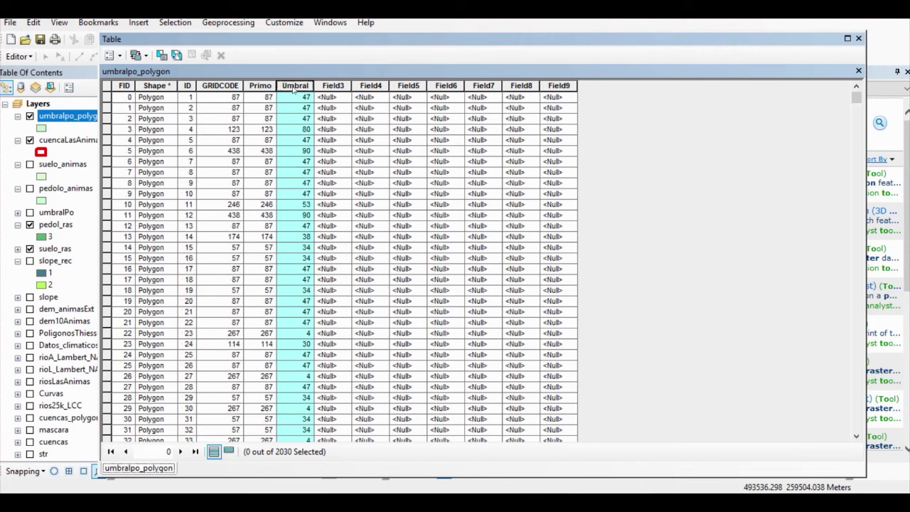
left_click(221, 84)
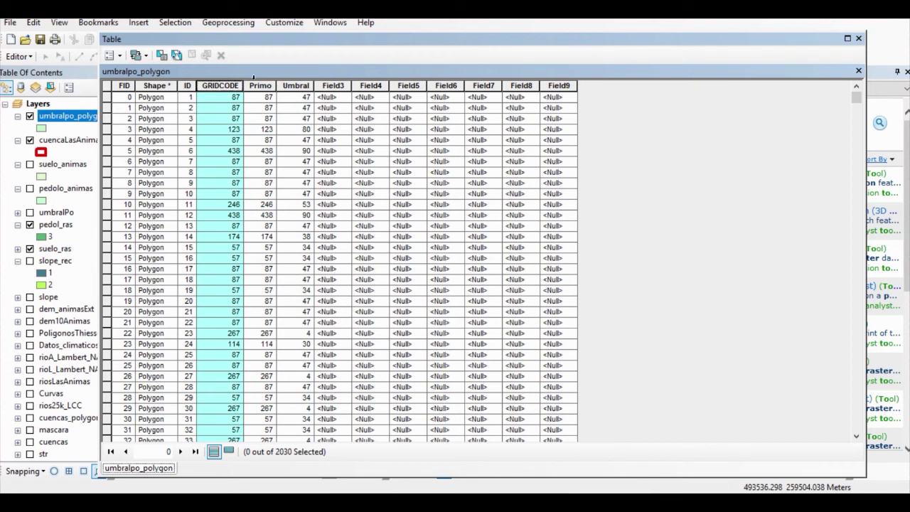
left_click(268, 84)
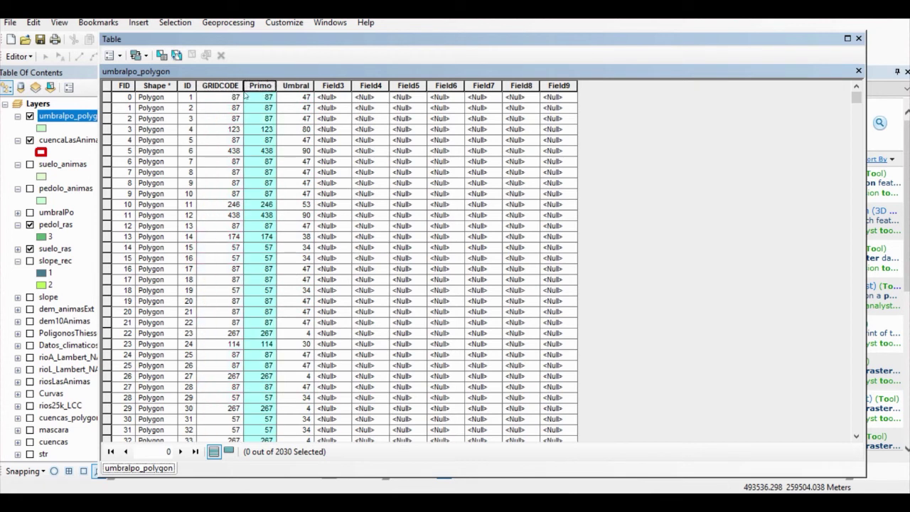
left_click(297, 84)
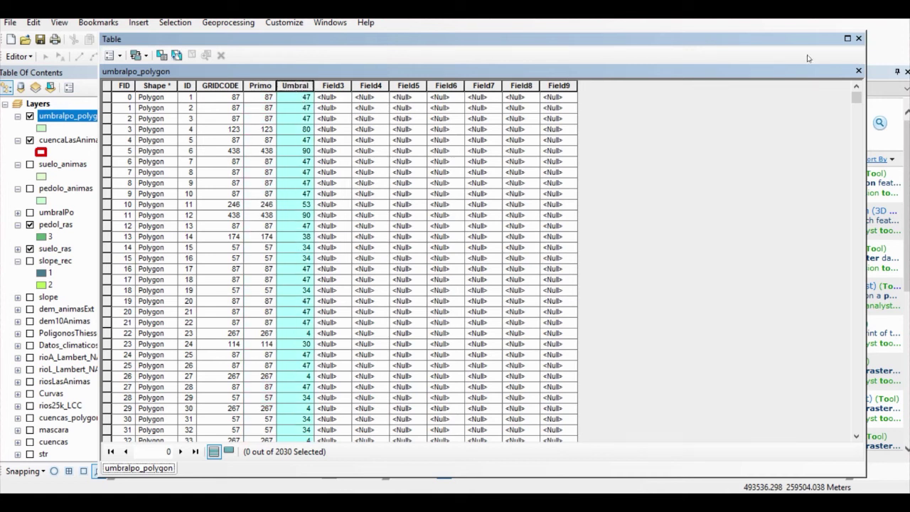
left_click(859, 39)
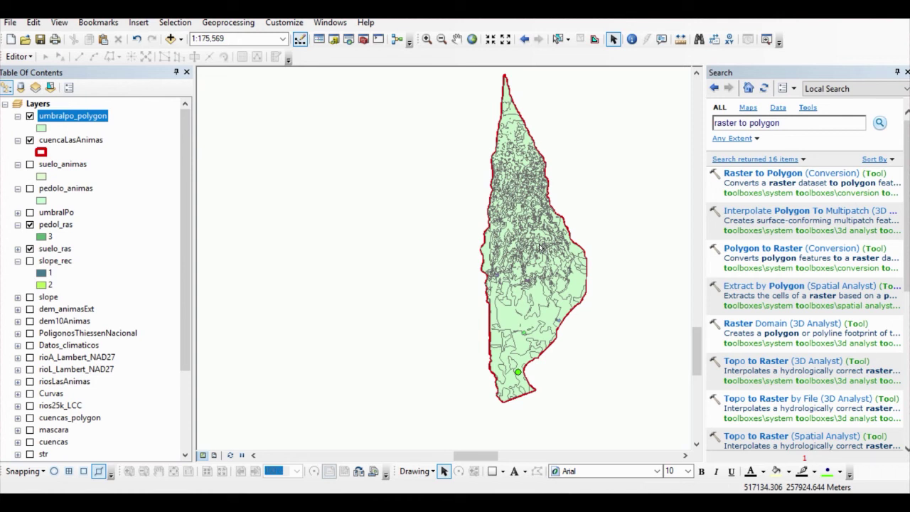
Step: Open the umbralpo_polygon attribute table, check the mean in the statistics of the Umbral field, and close the statistics
right_click(77, 118)
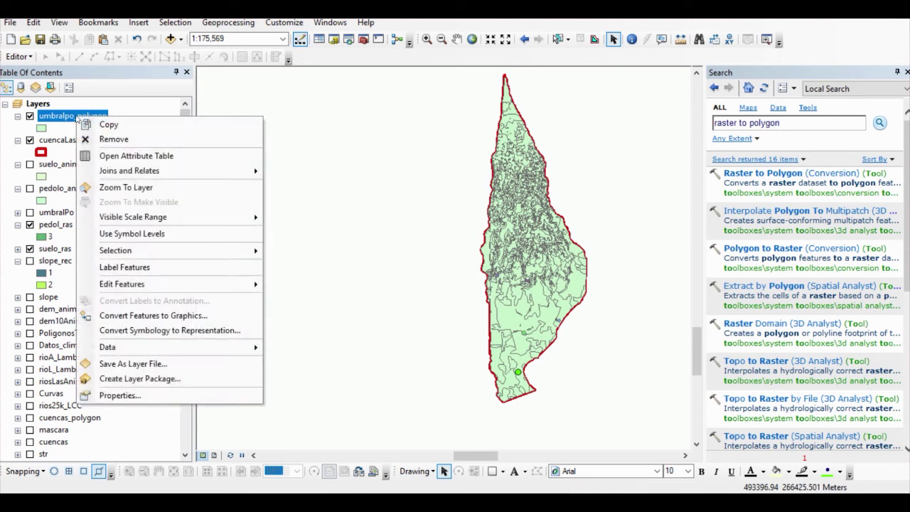
left_click(140, 156)
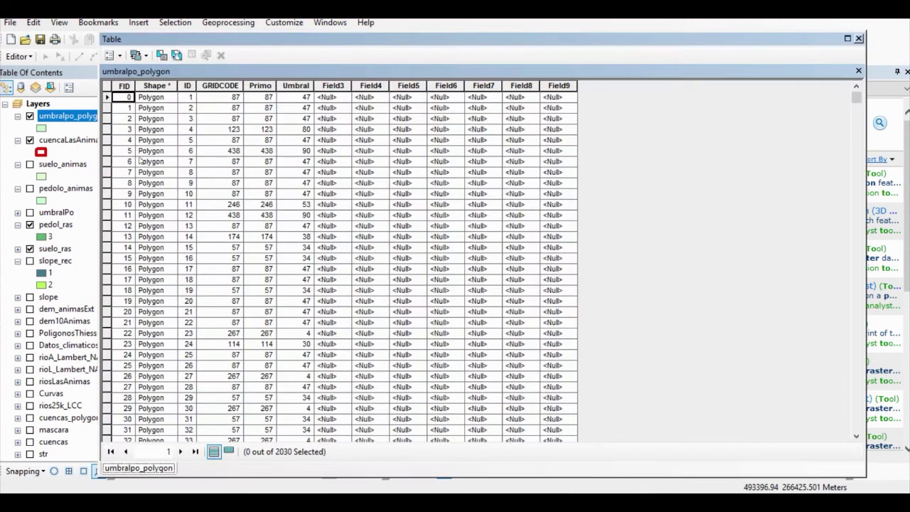
right_click(290, 83)
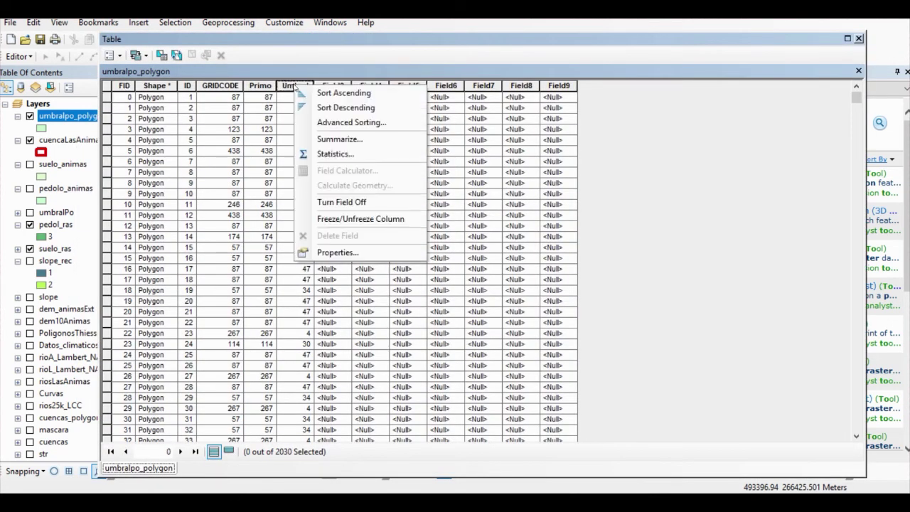
left_click(353, 155)
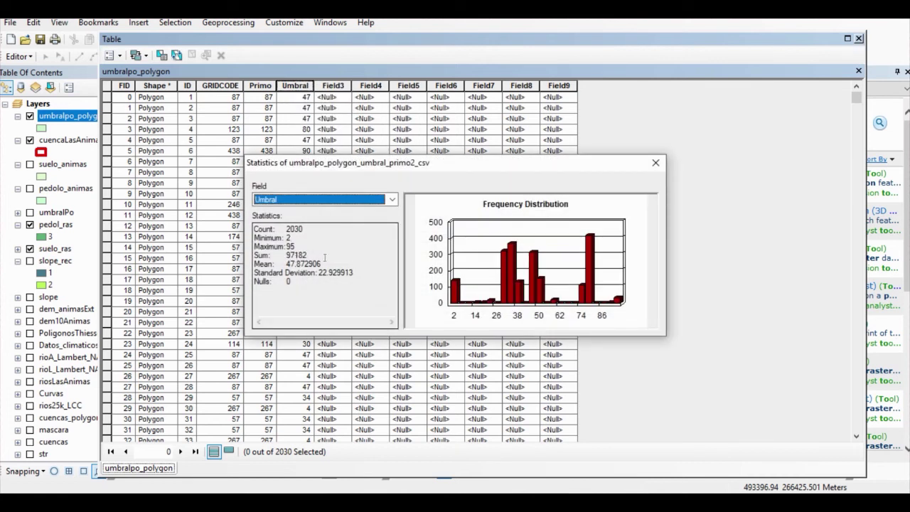
left_click_drag(285, 263, 321, 258)
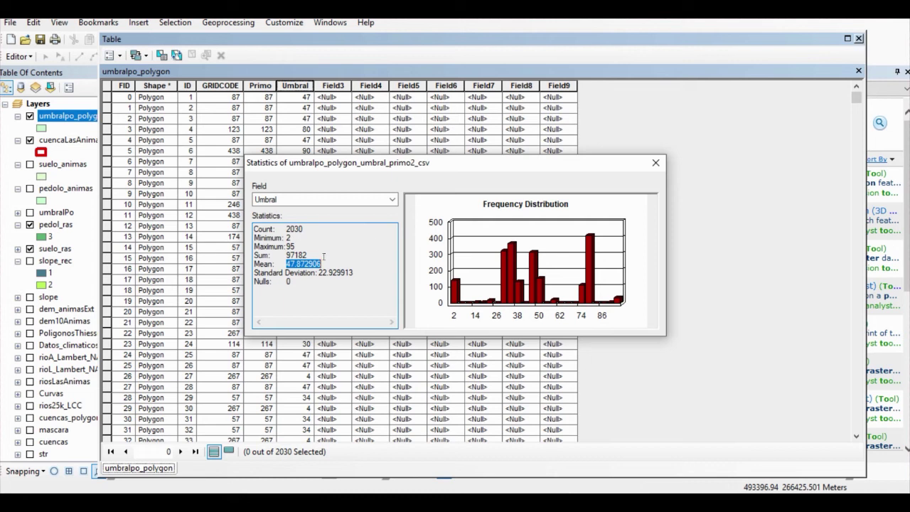
left_click(655, 164)
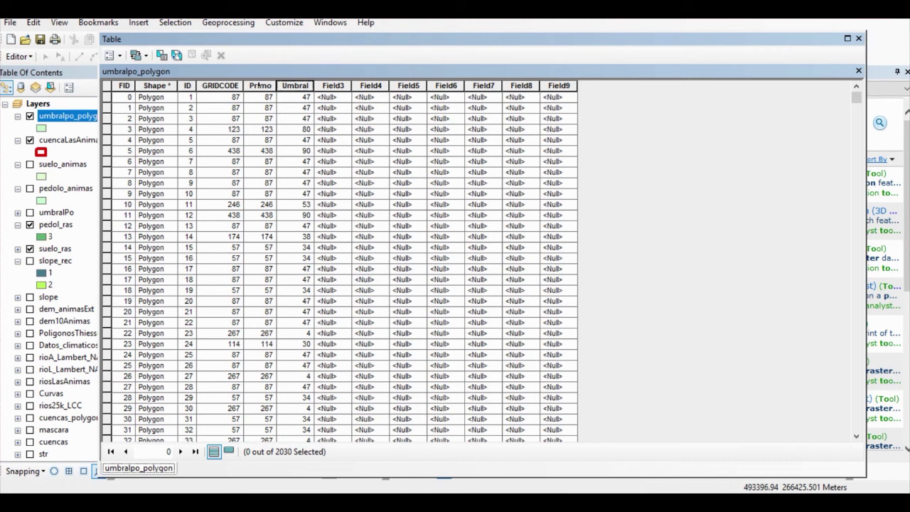
Step: Add a field named area of type Double to the umbralpo_polygon table
left_click(112, 55)
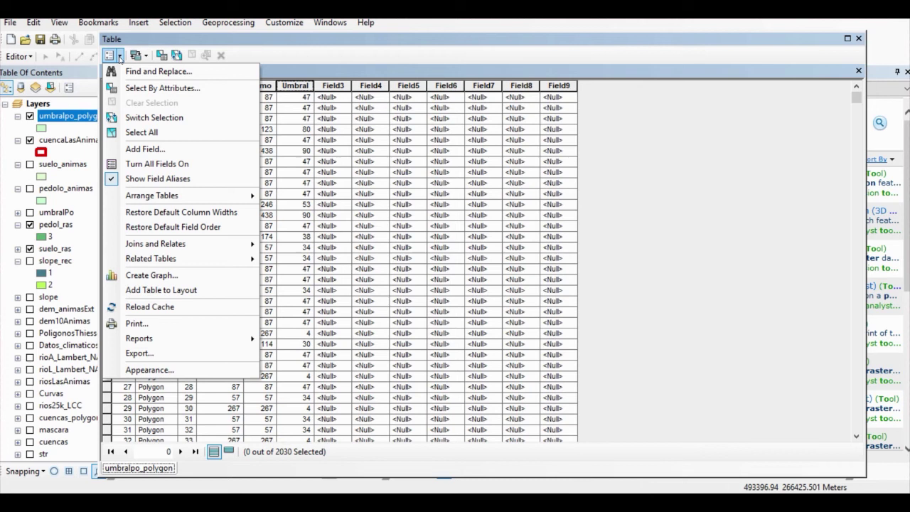
left_click(149, 148)
type("area")
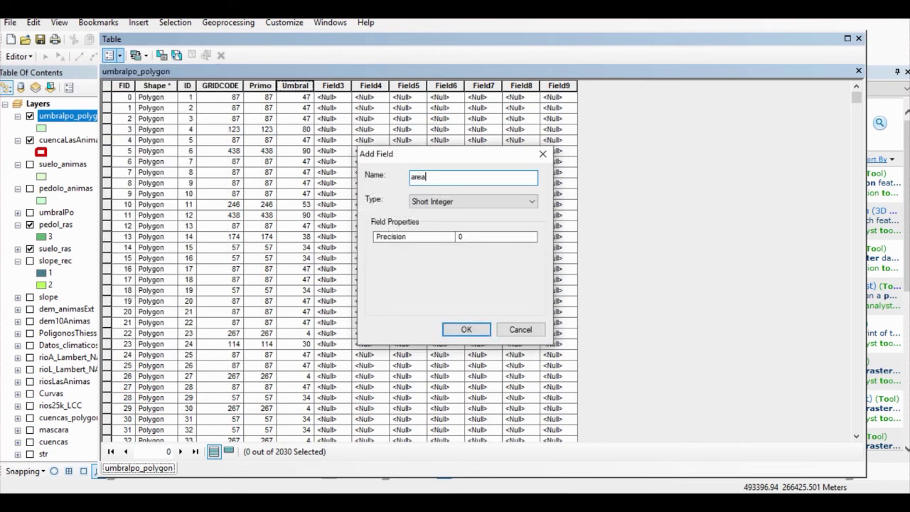
left_click(472, 204)
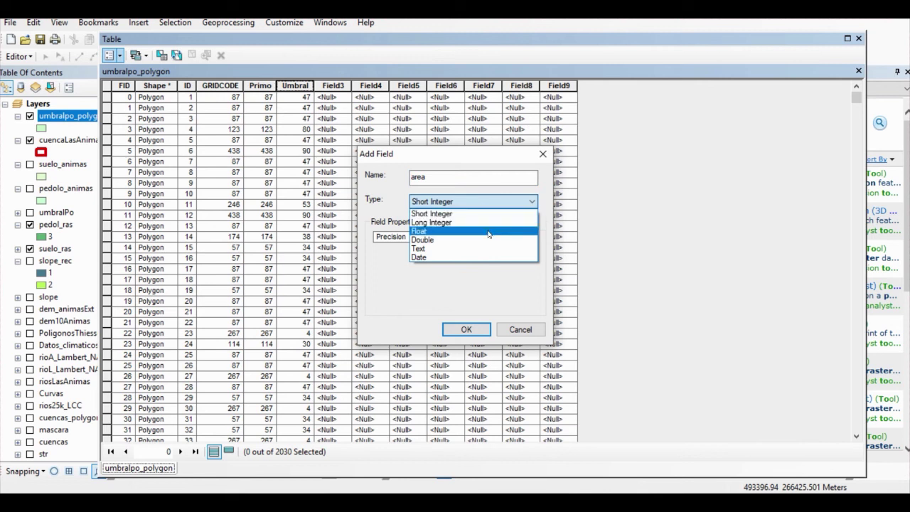
left_click(487, 239)
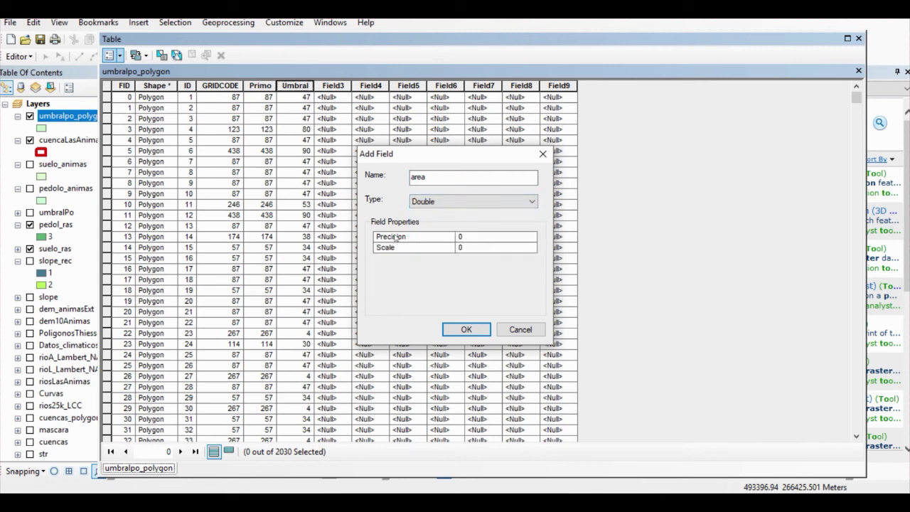
left_click(467, 329)
Step: Calculate the new area field's geometry as area in square meters, using the data source's coordinate system
right_click(652, 85)
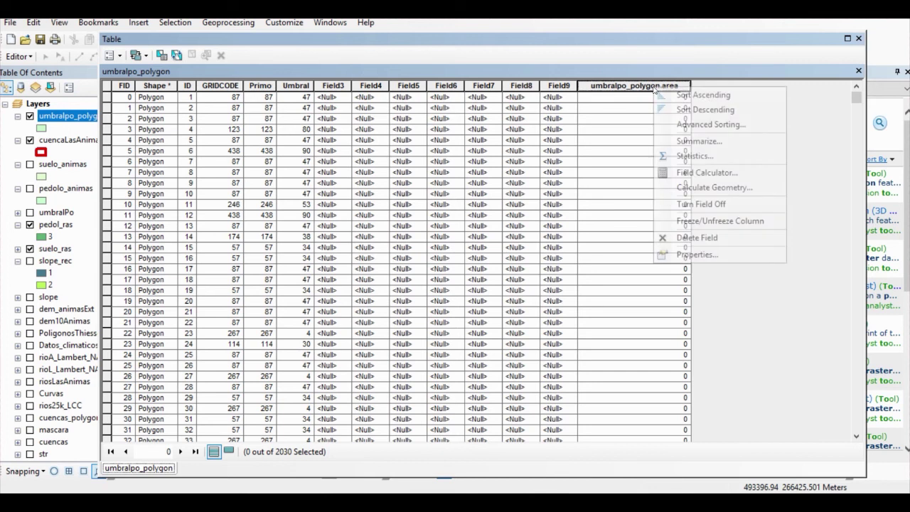
left_click(716, 188)
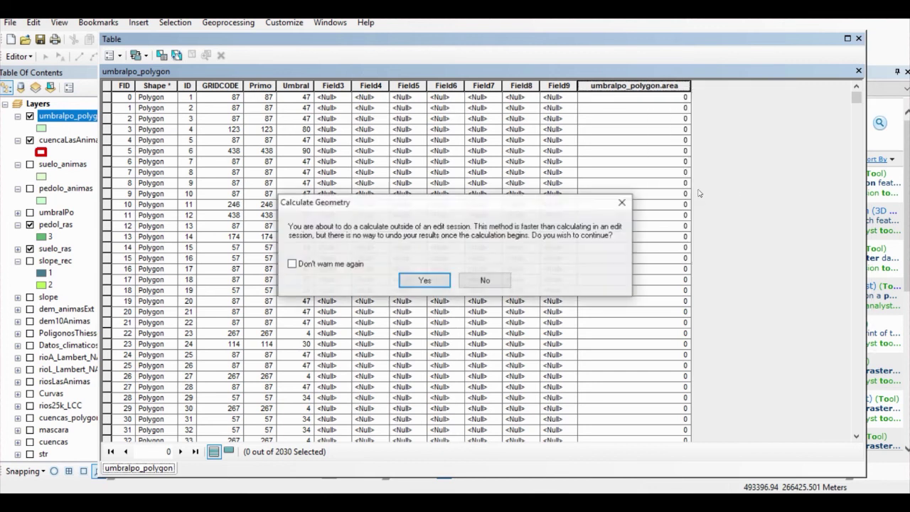
left_click(424, 282)
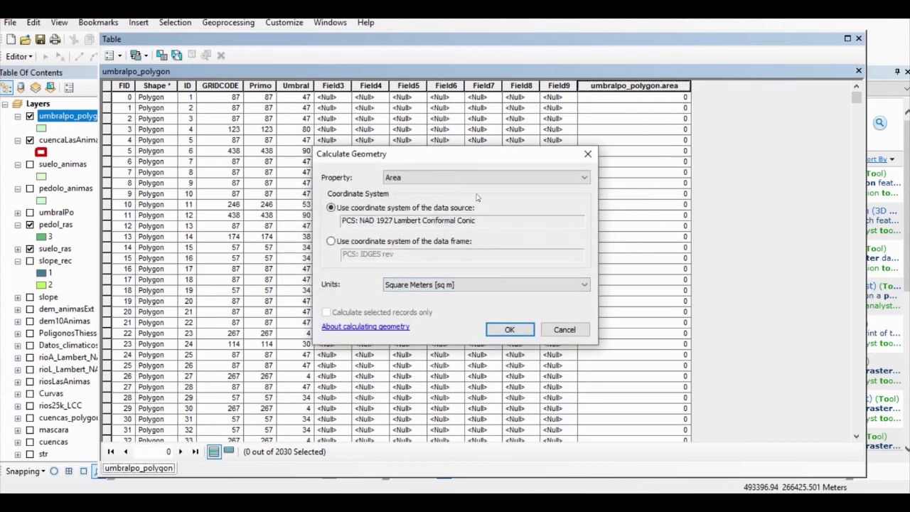
left_click(469, 285)
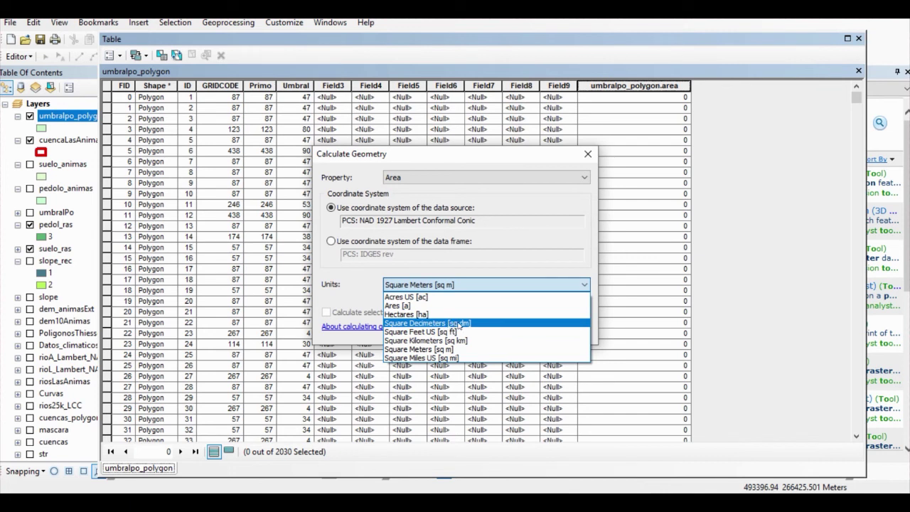
left_click(425, 349)
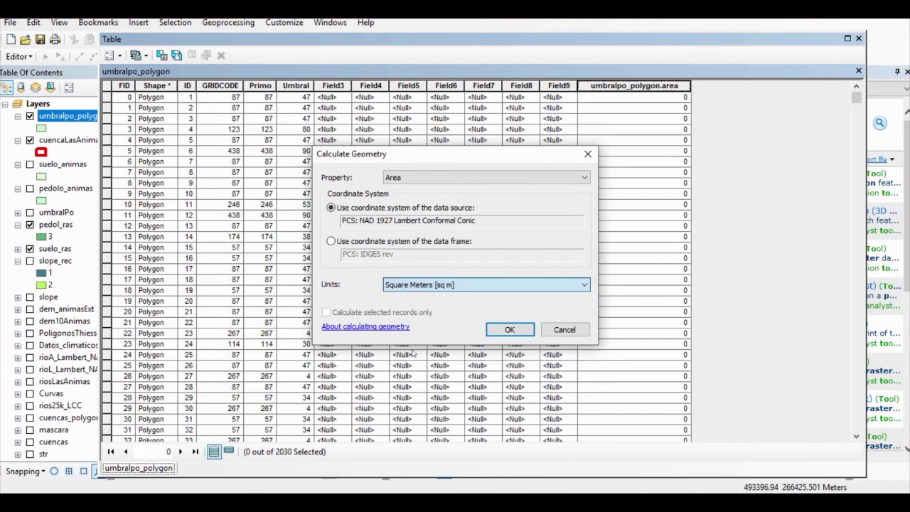
left_click(511, 330)
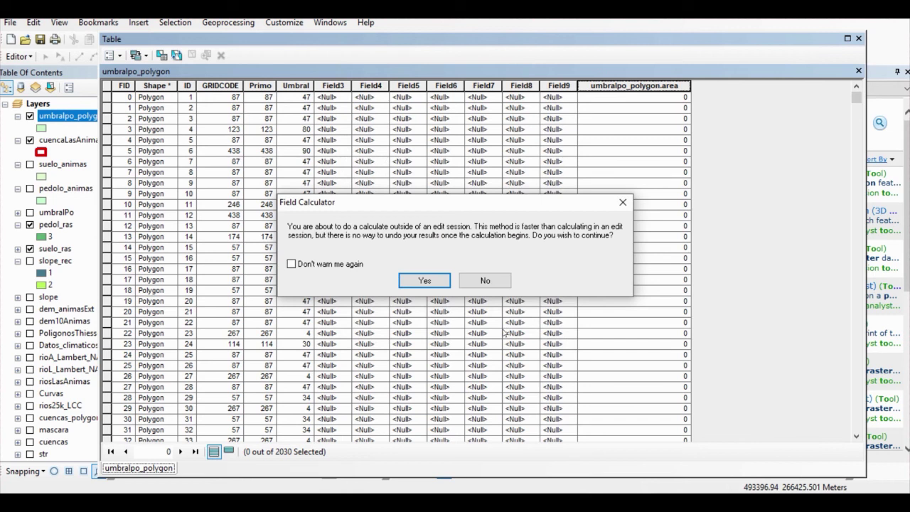
left_click(424, 281)
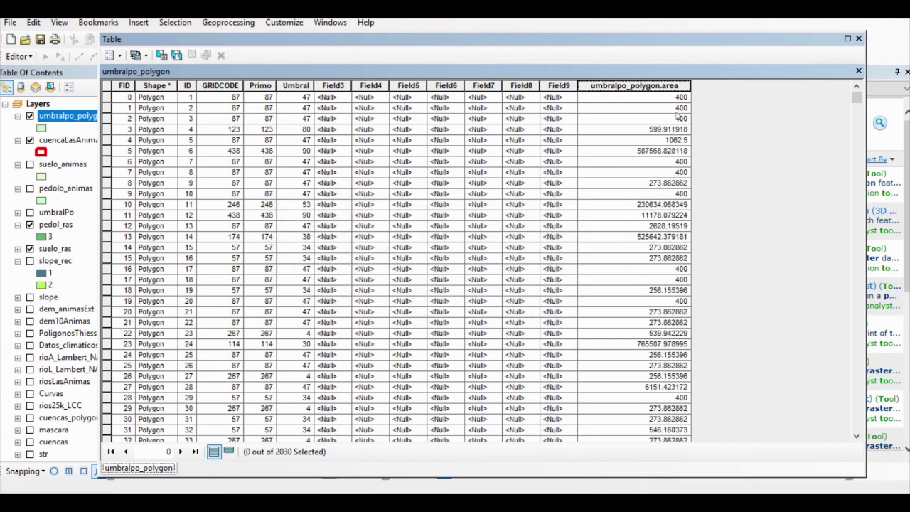
Step: Look through the calculated polygon areas and compare the Umbral and area columns from the first record
scroll(682, 126, "down", 20)
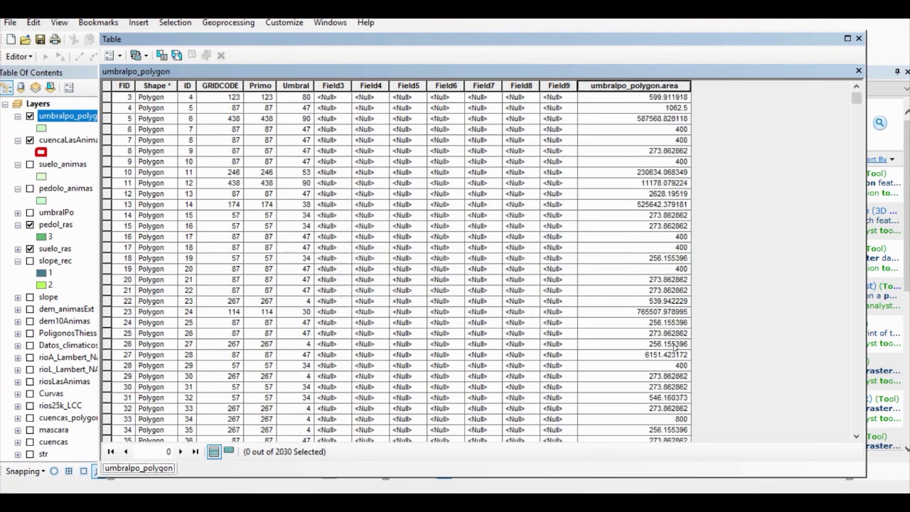
scroll(674, 346, "down", 20)
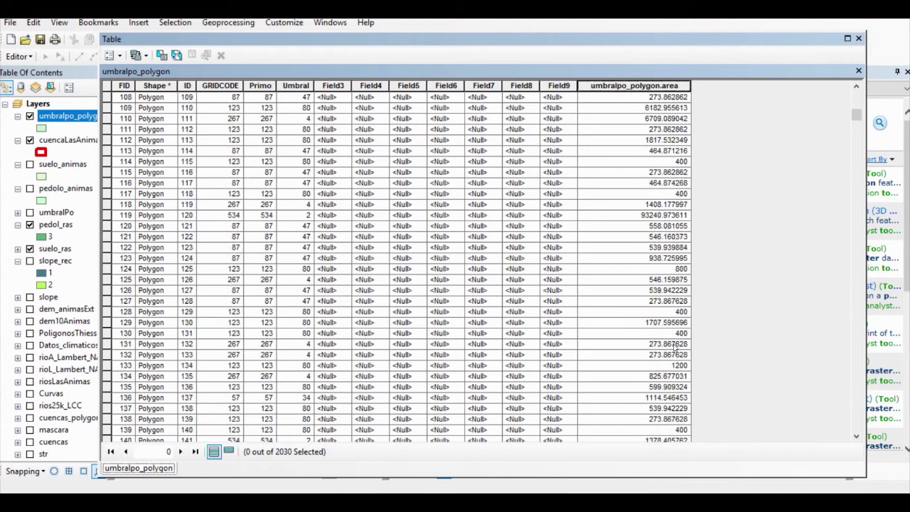
left_click_drag(857, 120, 857, 201)
left_click_drag(868, 148, 857, 98)
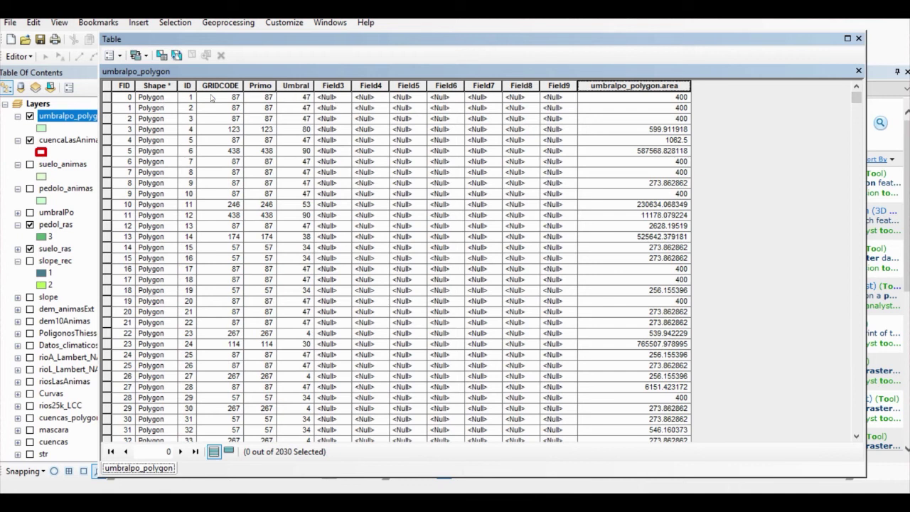
left_click(296, 83)
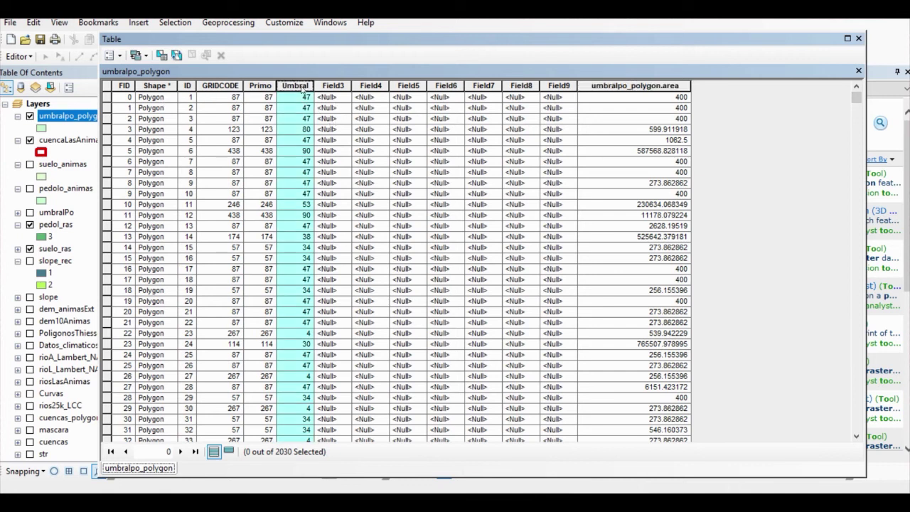
left_click(681, 97)
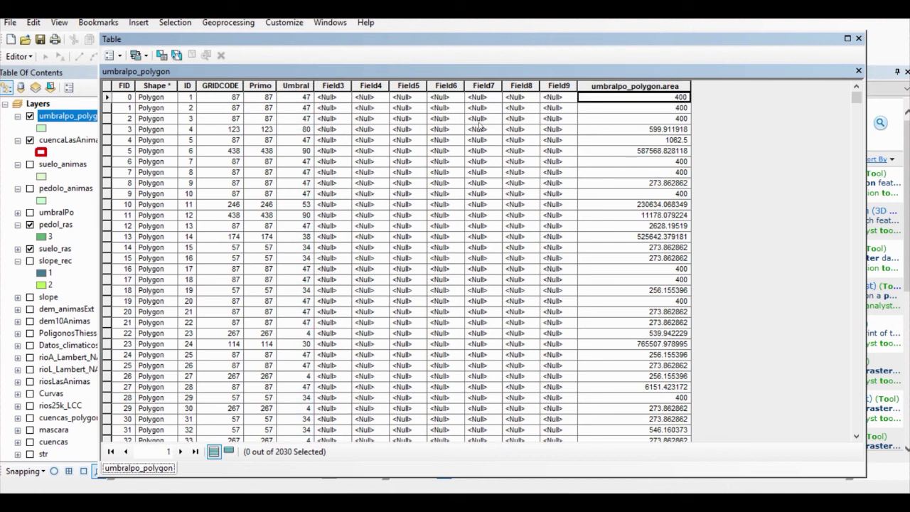
left_click(108, 86)
left_click(106, 96)
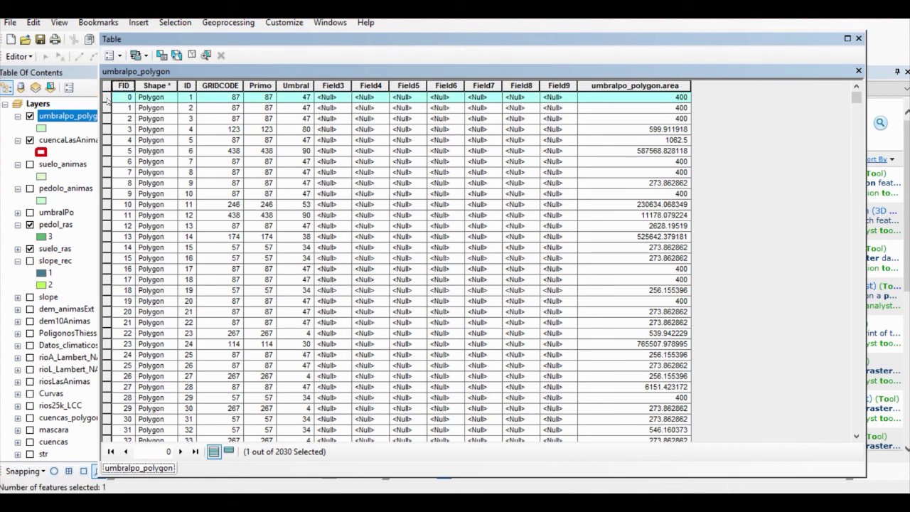
left_click_drag(107, 99, 108, 183)
right_click(108, 99)
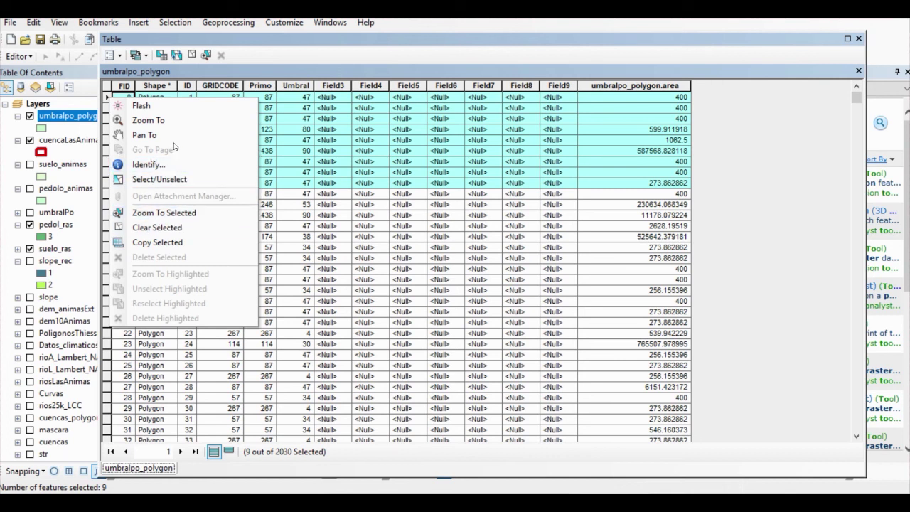
Step: Select all records of the umbralpo_polygon table and copy them
left_click(112, 55)
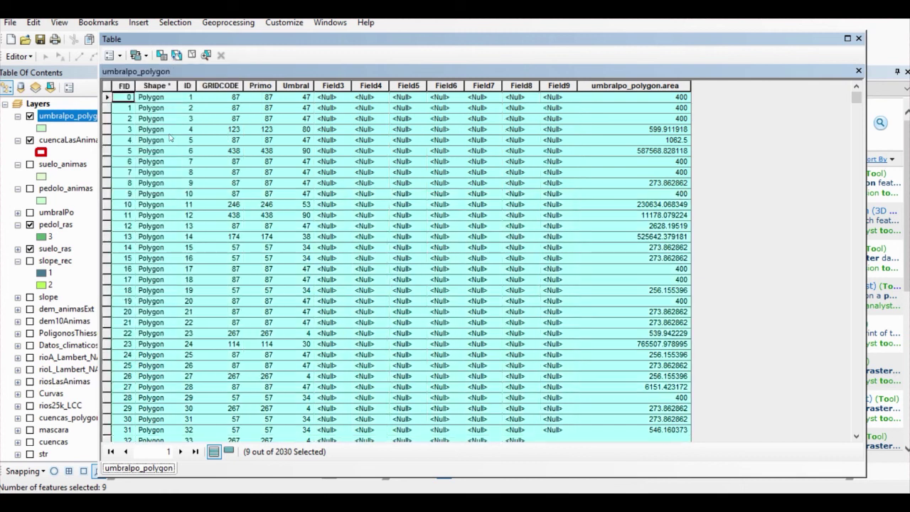
left_click(141, 132)
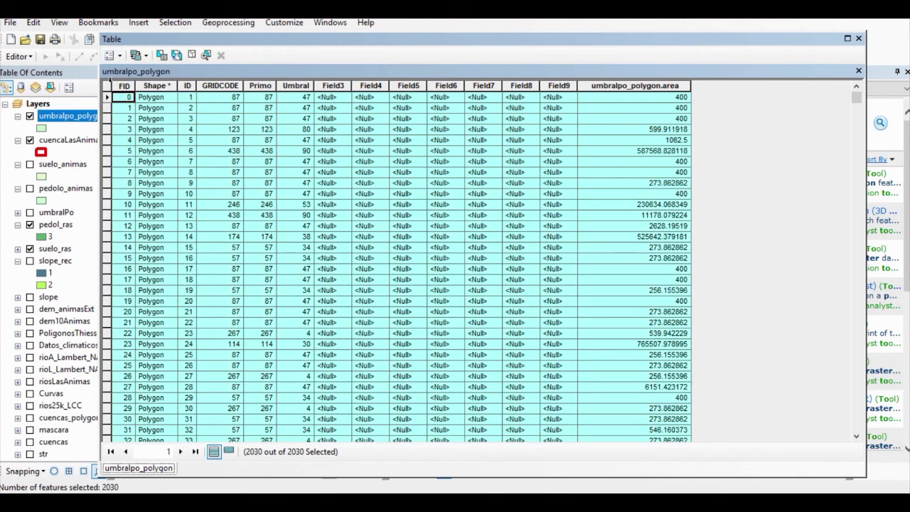
right_click(108, 98)
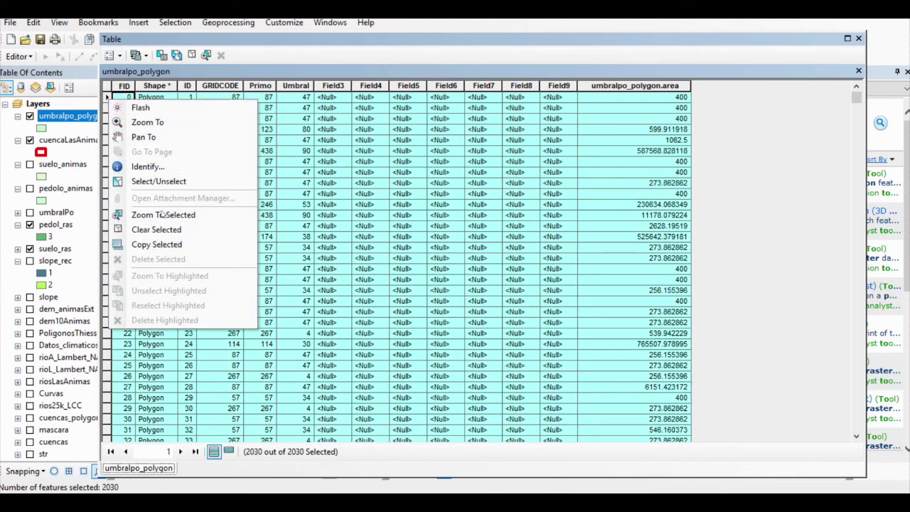
left_click(138, 245)
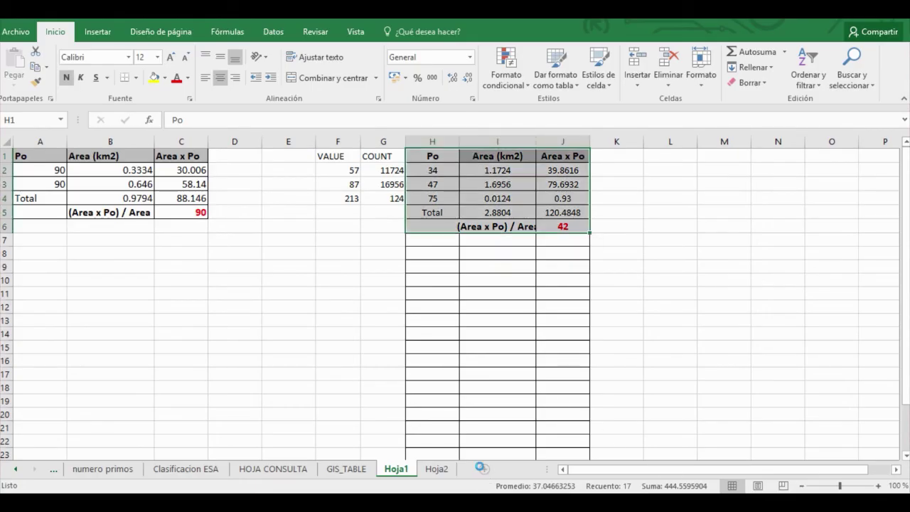
Step: Switch to the Excel workbook, add a new sheet, and paste the copied records starting at cell A1
left_click(481, 467)
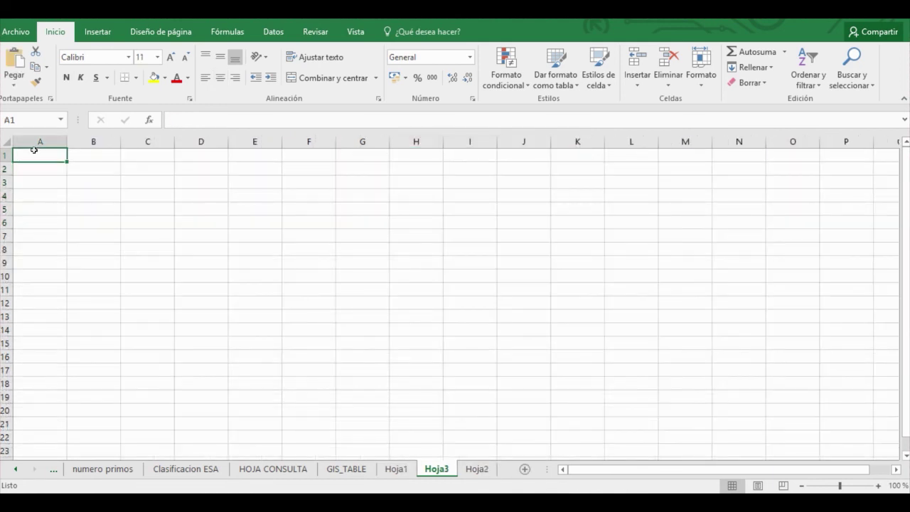
left_click(14, 64)
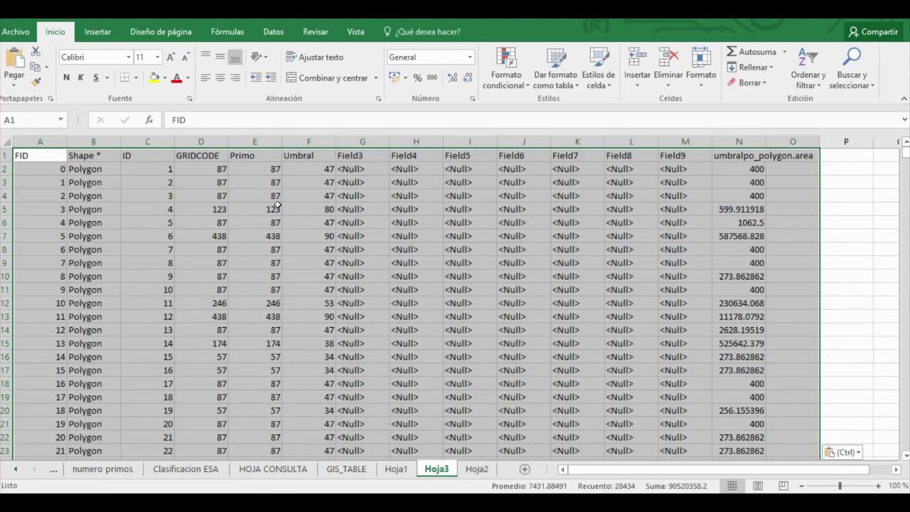
left_click(317, 203)
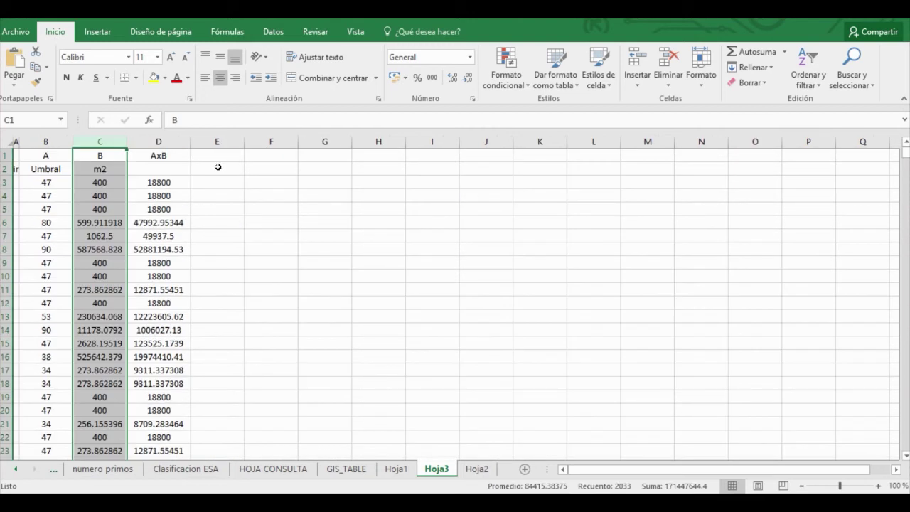
Step: Examine the Umbral and m2 columns of Hoja3 and how row 3 multiplies them in the AxB column
left_click(218, 166)
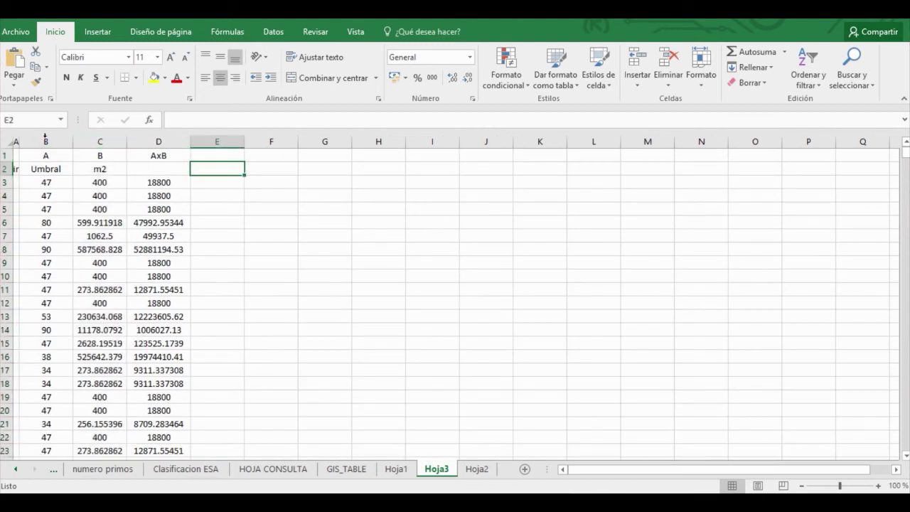
left_click(42, 138)
left_click(104, 140)
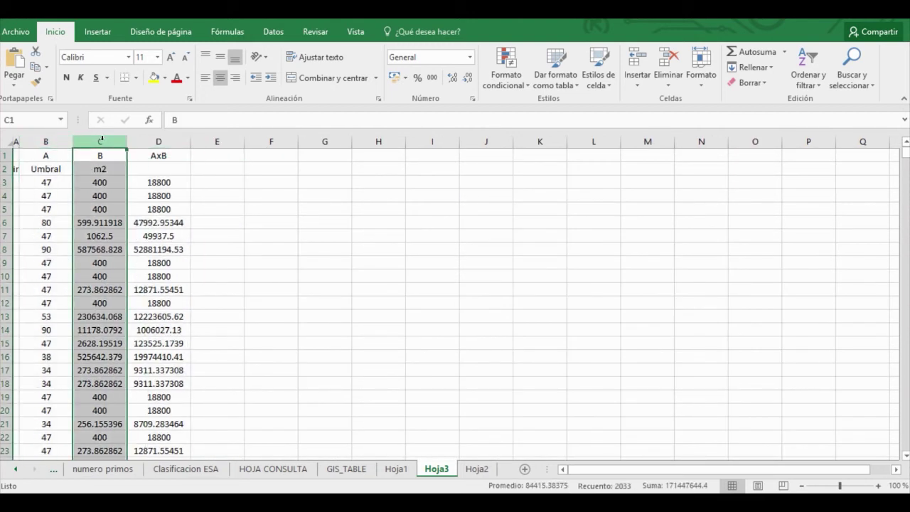
left_click(8, 182)
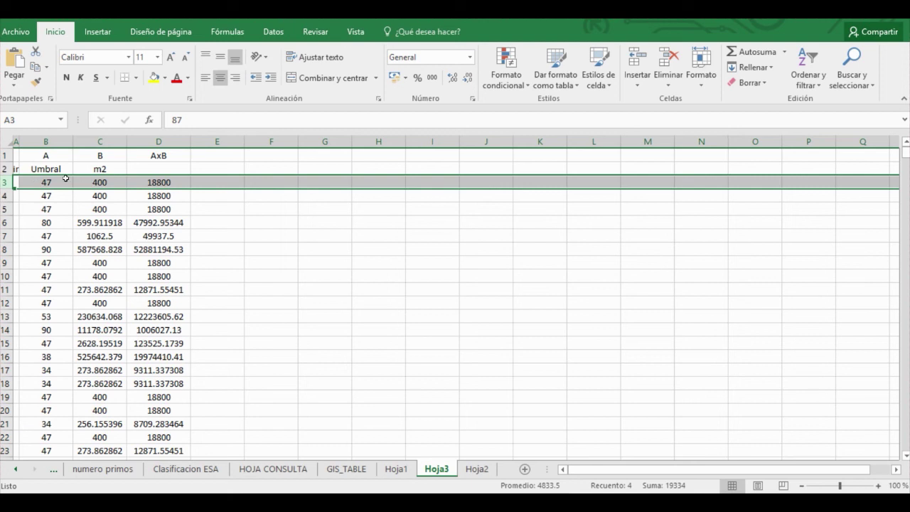
left_click(28, 182)
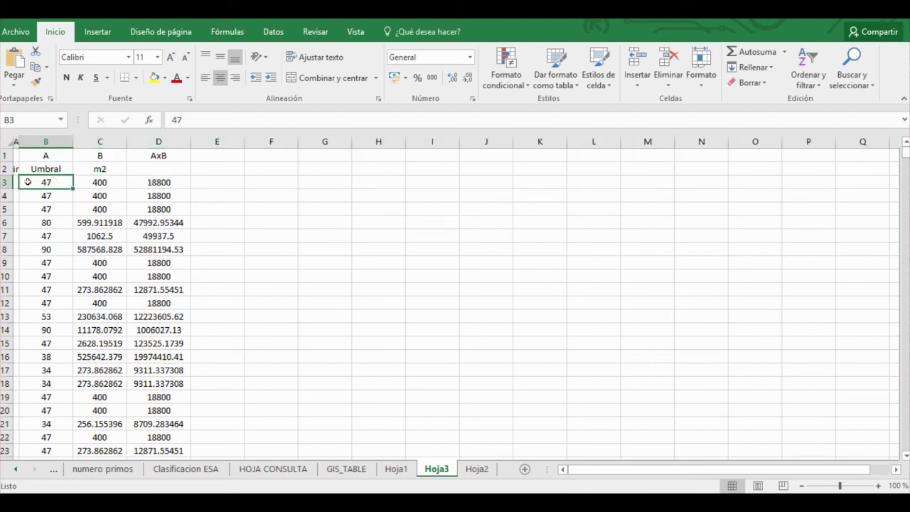
Step: Check the formula in cell D3 that multiplies the first record's Umbral value by its m2 area
left_click(107, 182)
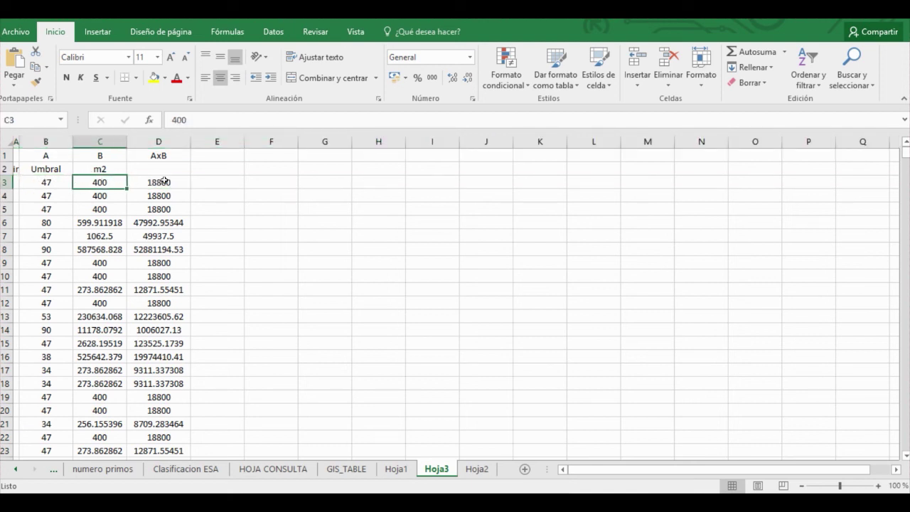
left_click(165, 182)
double_click(153, 183)
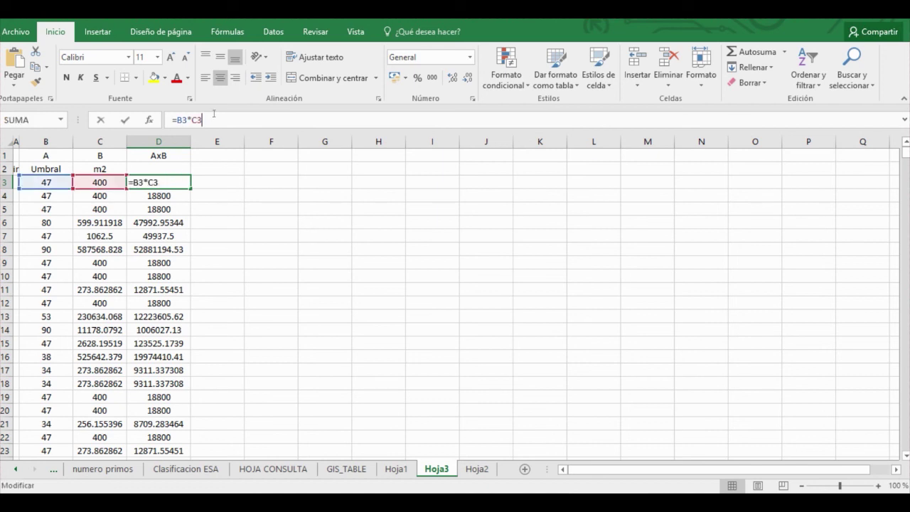
key("Return")
key("Right")
key("Right")
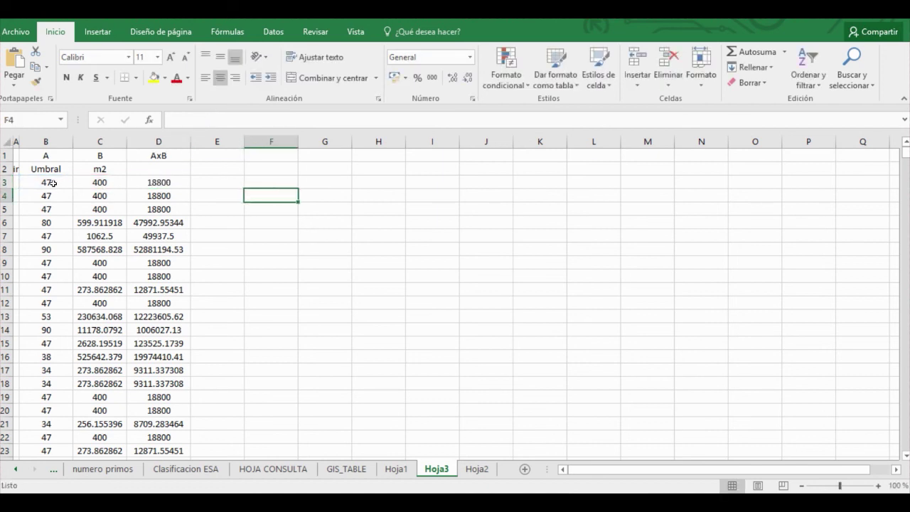
Step: Look through the records below in Hoja3, inspecting individual rows around rows 20 to 24
scroll(125, 199, "down", 1)
scroll(125, 199, "down", 4)
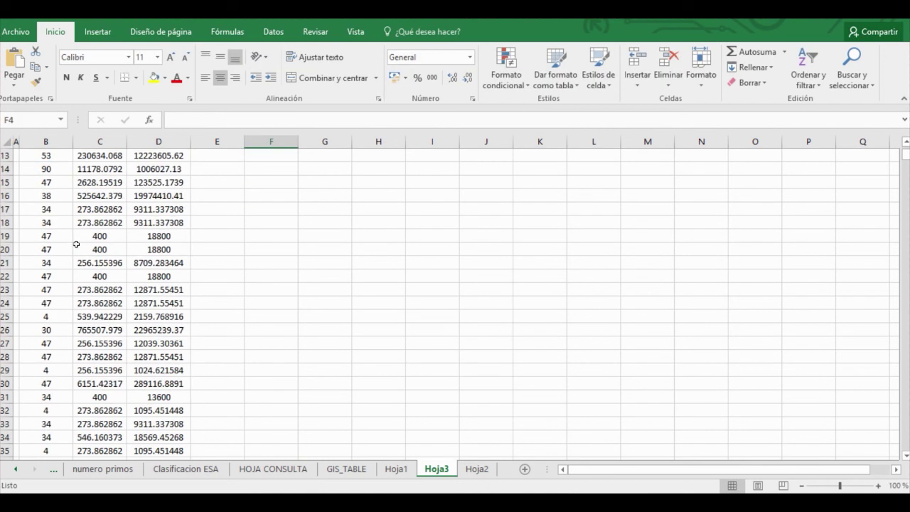
left_click(55, 246)
left_click(50, 263)
left_click(5, 276)
left_click(6, 290)
left_click(5, 303)
Step: Go to the Total row of Hoja3 and examine the sum formulas of the m2 and AxB columns
left_click_drag(904, 153, 907, 471)
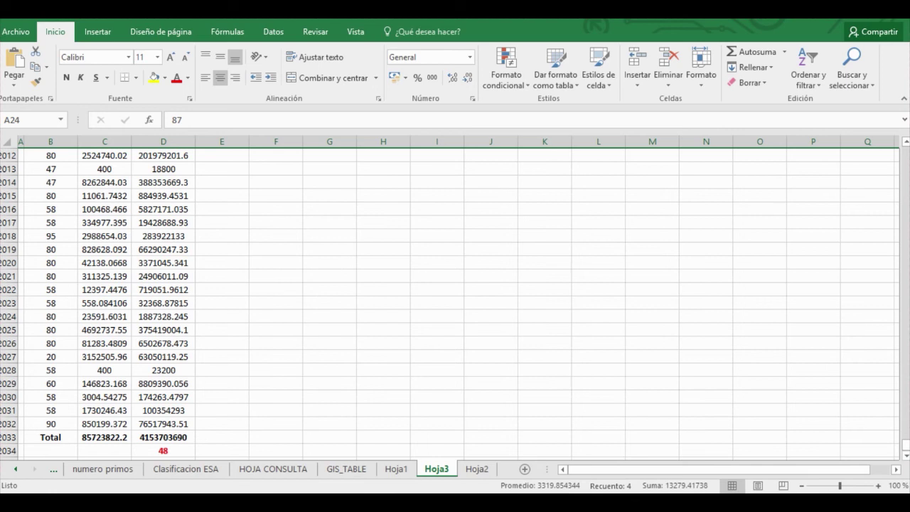
left_click(4, 437)
left_click(96, 435)
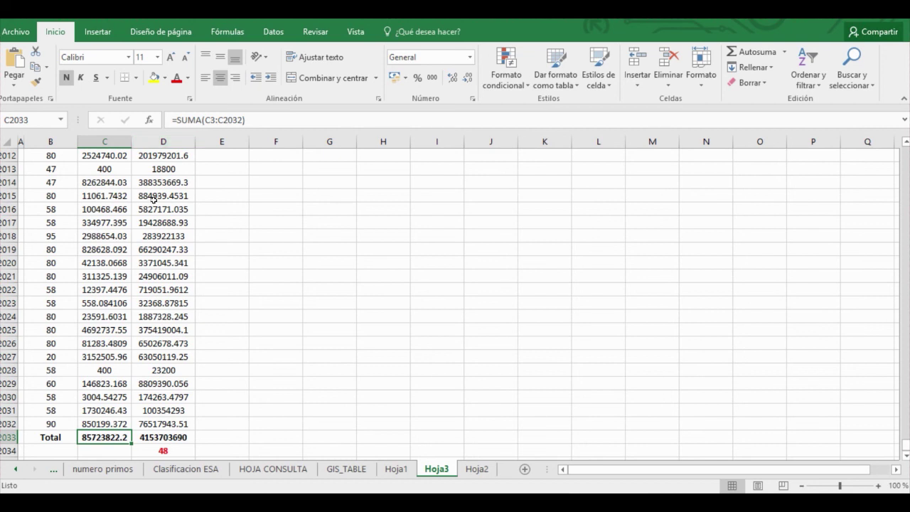
left_click(162, 141)
left_click(174, 436)
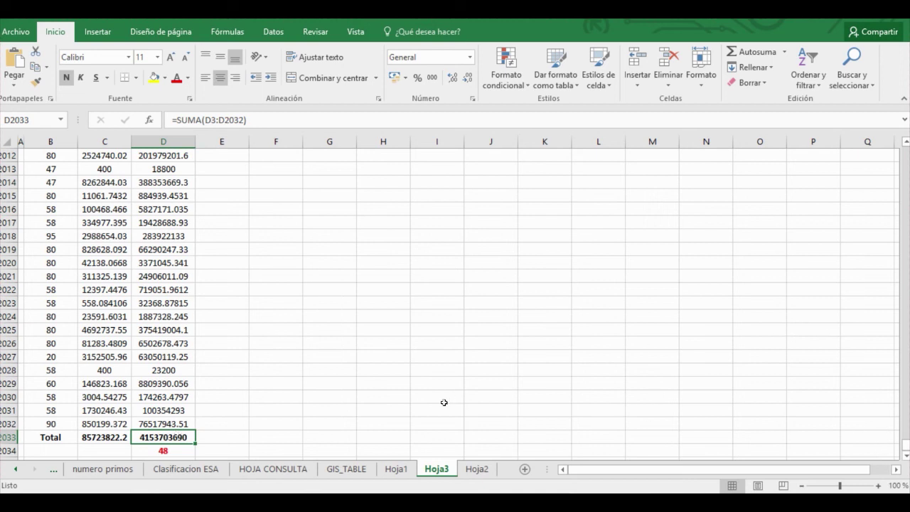
Step: Examine the weighted threshold in cell D2034 and its formula dividing the AxB total by the m2 total
left_click(176, 451)
left_click(245, 123)
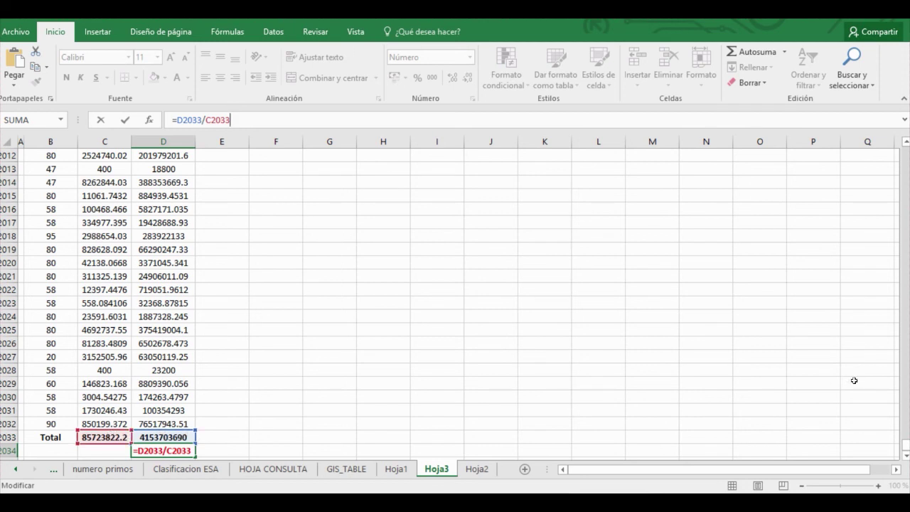
left_click(323, 436)
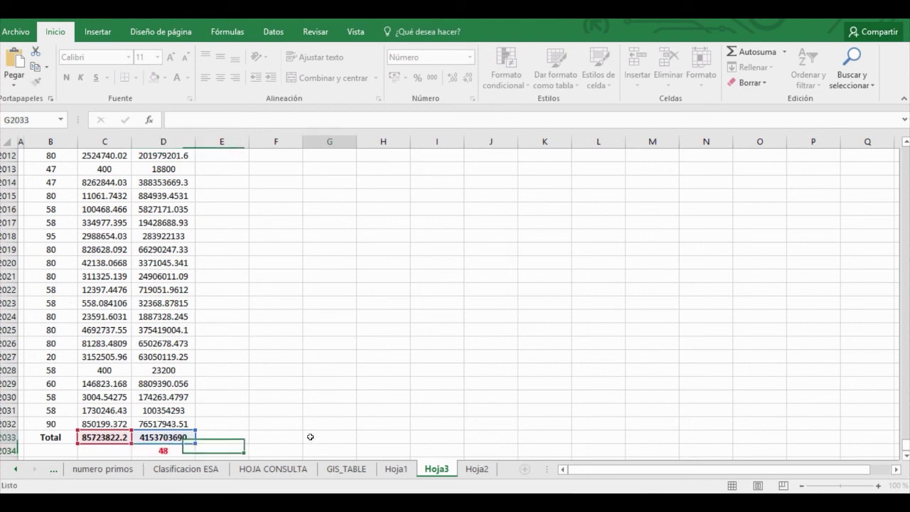
left_click(168, 449)
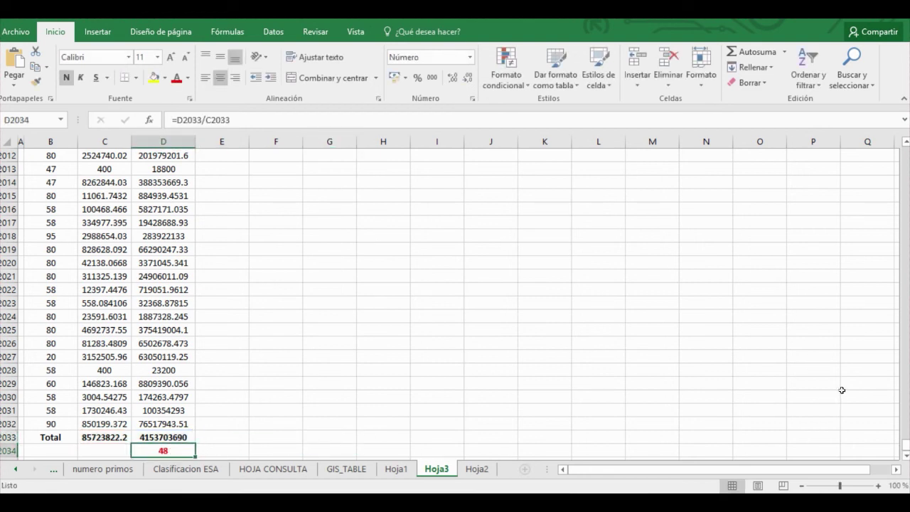
left_click_drag(906, 445, 905, 445)
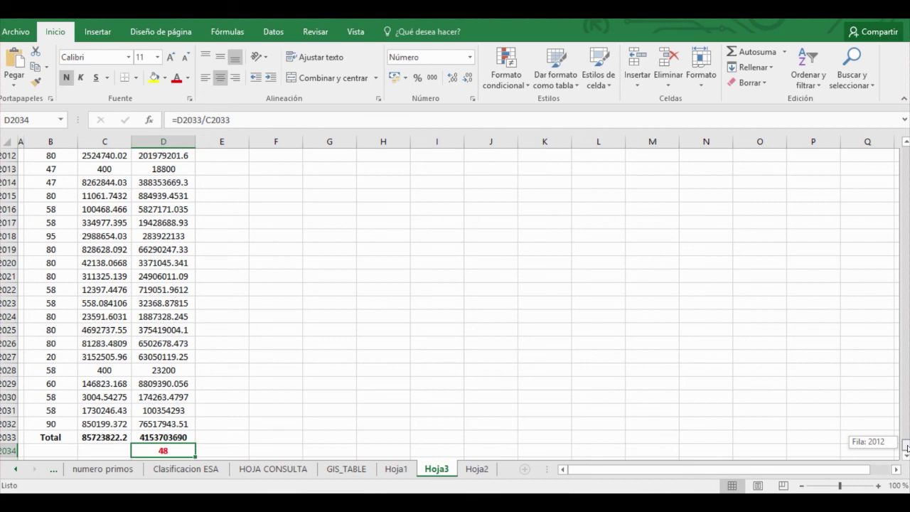
scroll(542, 434, "down", 3)
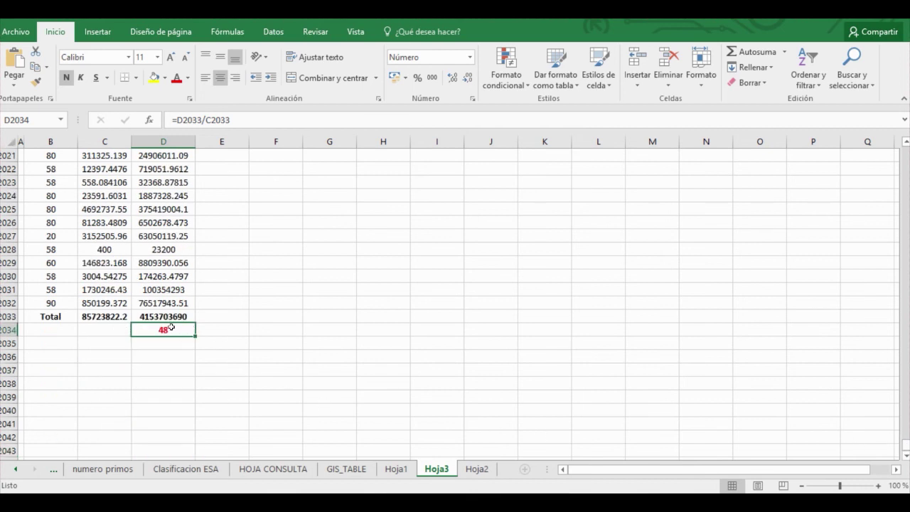
scroll(171, 327, "up", 3)
scroll(158, 345, "down", 2)
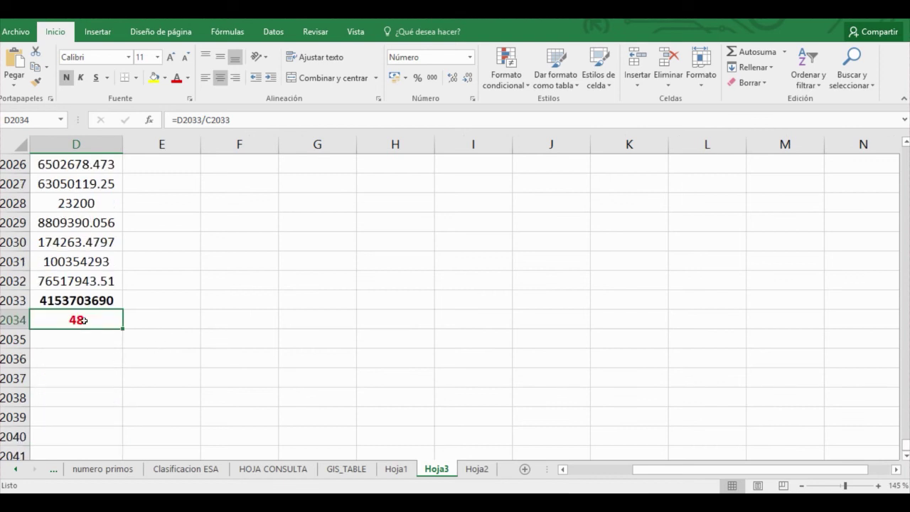
scroll(196, 353, "down", 5)
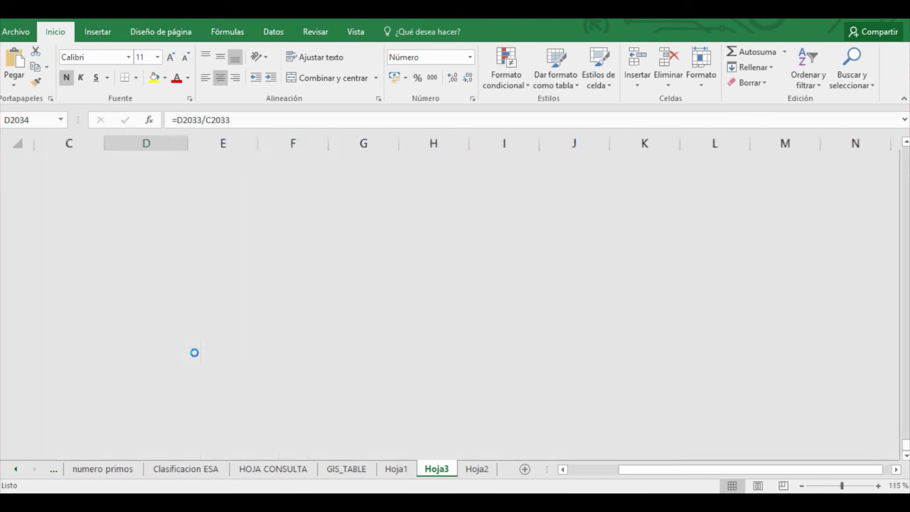
scroll(199, 349, "up", 9)
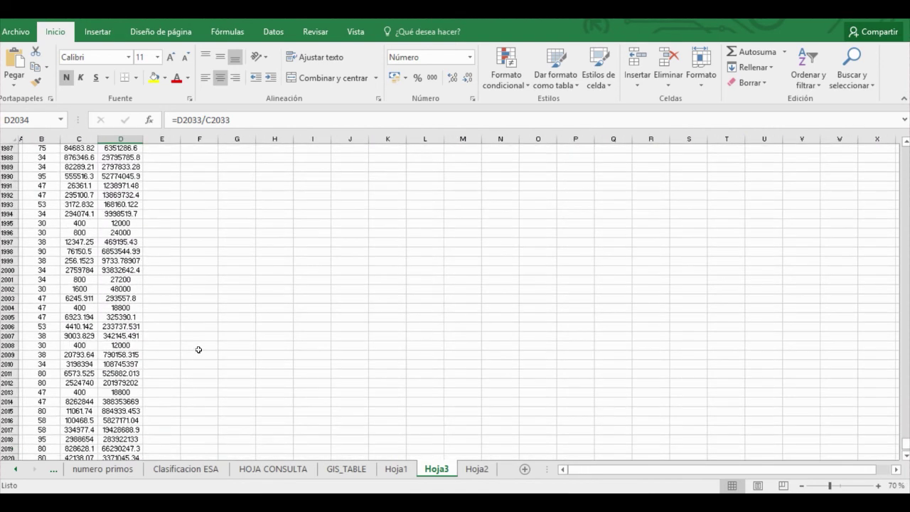
Step: Review the Umbral, m2 and AxB columns from the first record to the weighted result and return to the first row
left_click_drag(905, 445, 905, 150)
scroll(112, 188, "down", 2)
scroll(112, 188, "up", 2)
scroll(112, 191, "down", 1)
scroll(111, 191, "up", 2)
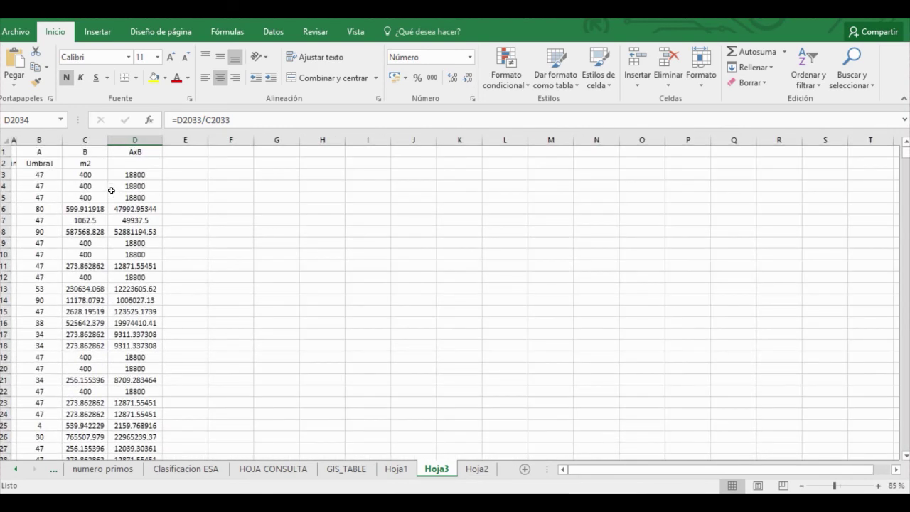
scroll(111, 191, "down", 1)
scroll(113, 186, "up", 1)
scroll(239, 228, "down", 11)
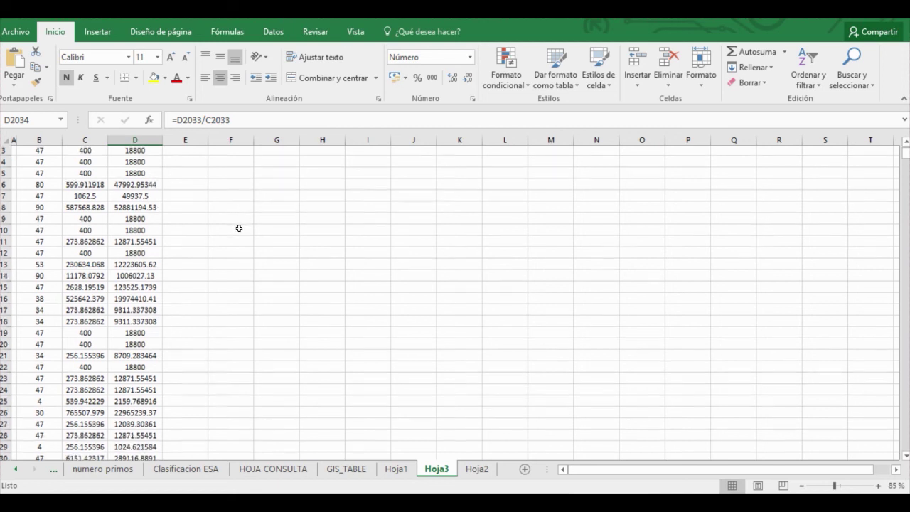
scroll(239, 228, "down", 20)
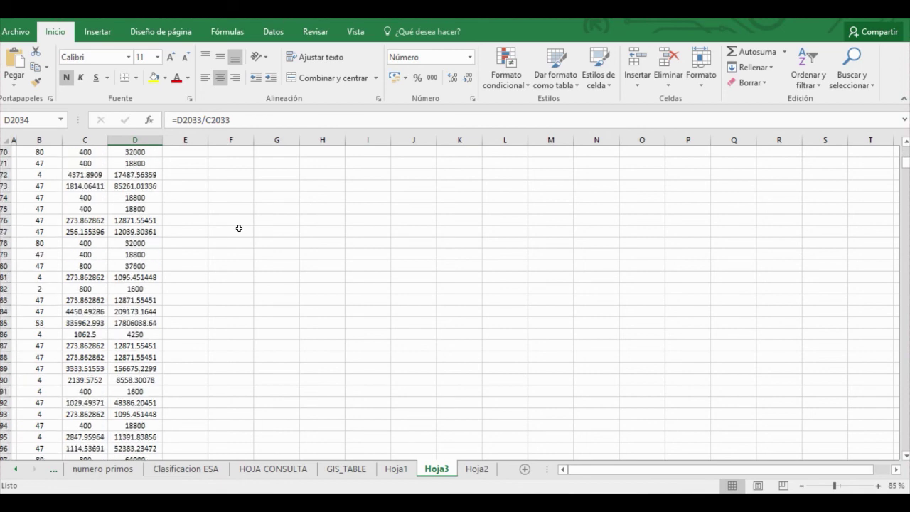
scroll(203, 333, "down", 10)
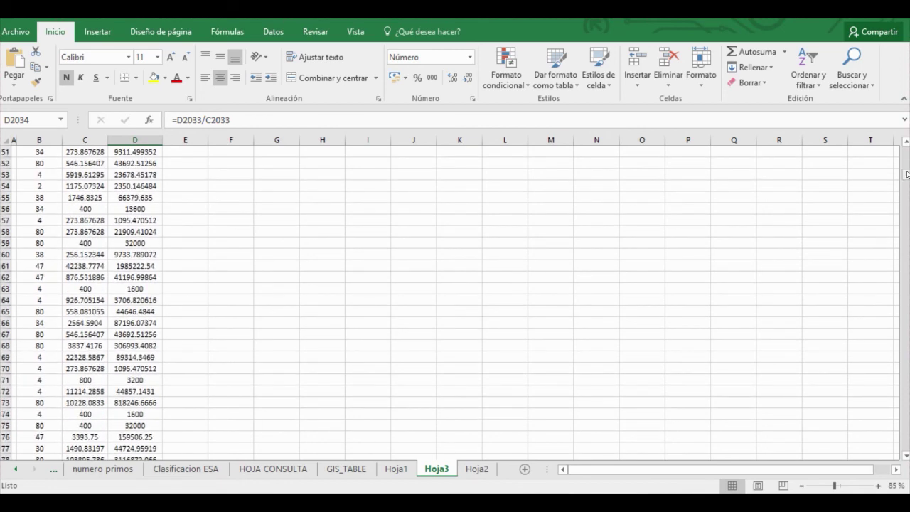
left_click_drag(907, 174, 894, 470)
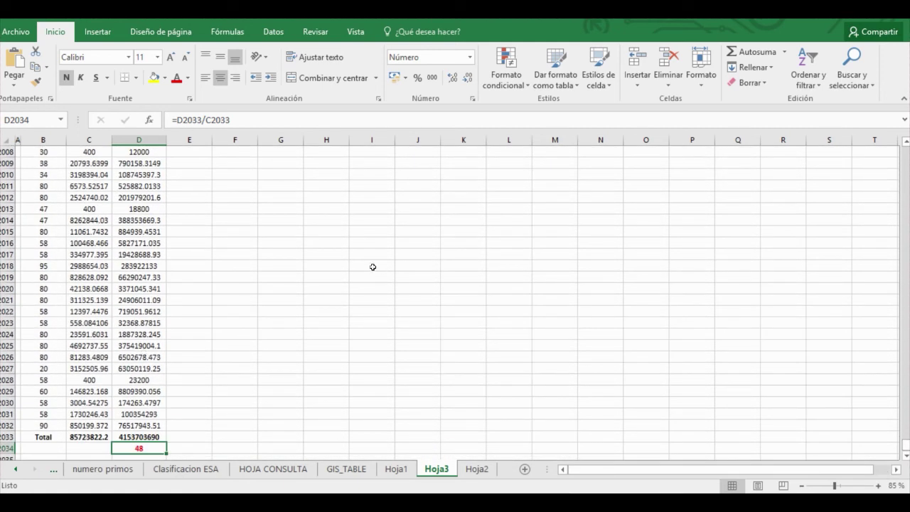
left_click_drag(906, 446, 906, 151)
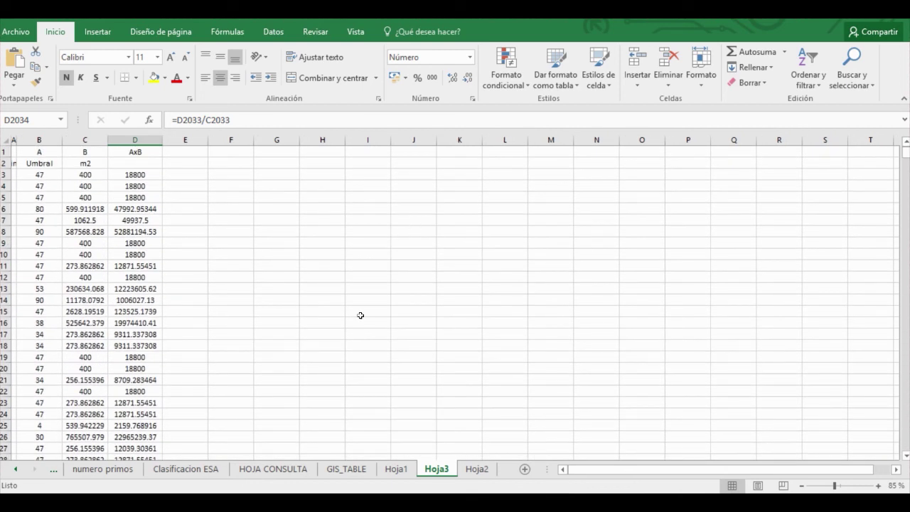